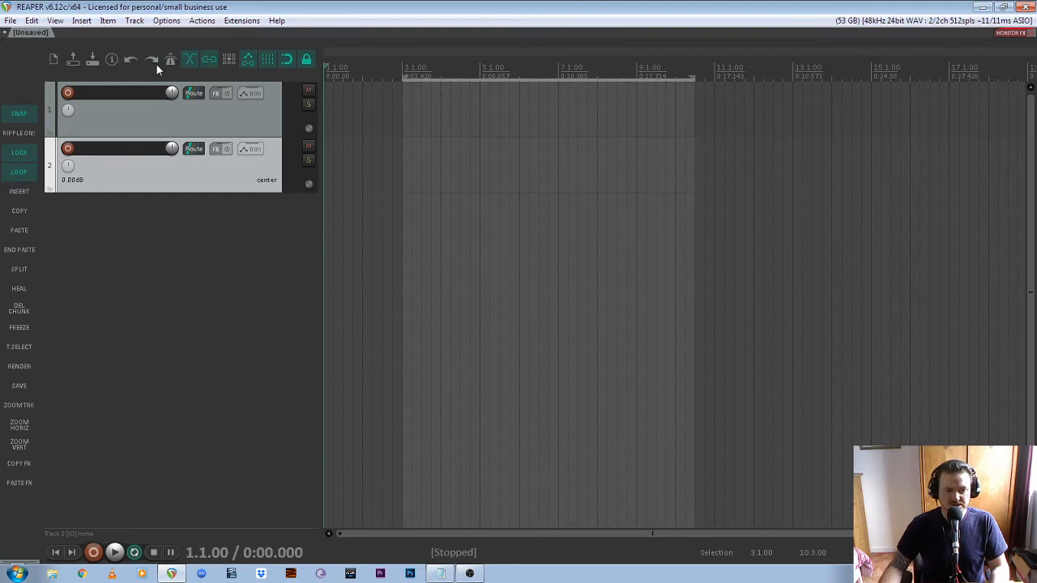
- Switch to Windows Explorer and open the REAPER C+R Templates folder under Documents, Cue+Review Stuff, REAPER RESOURCES
{"action": "key", "text": "super+d"}
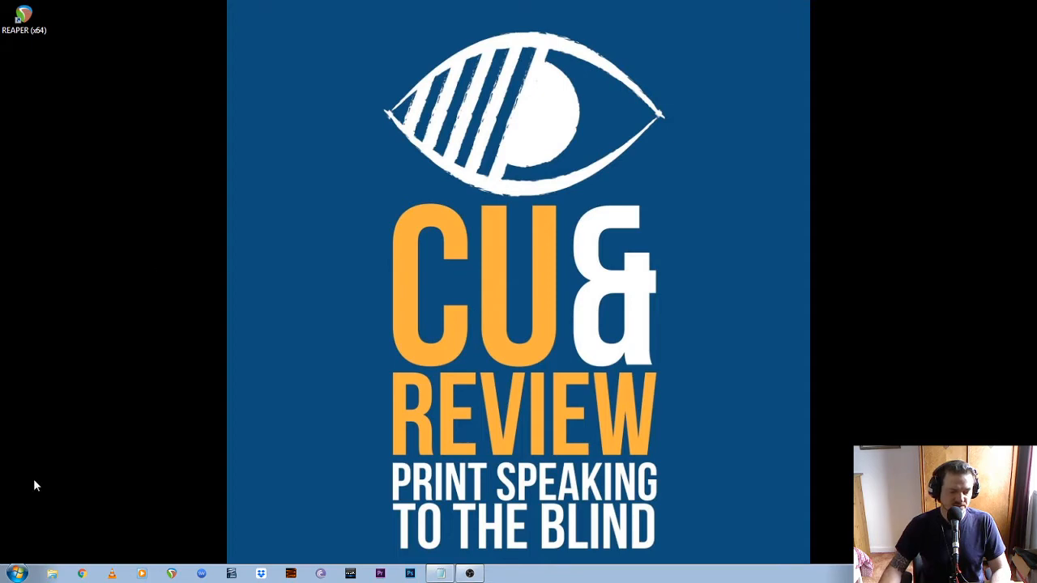
{"action": "left_click", "coordinate": [53, 575]}
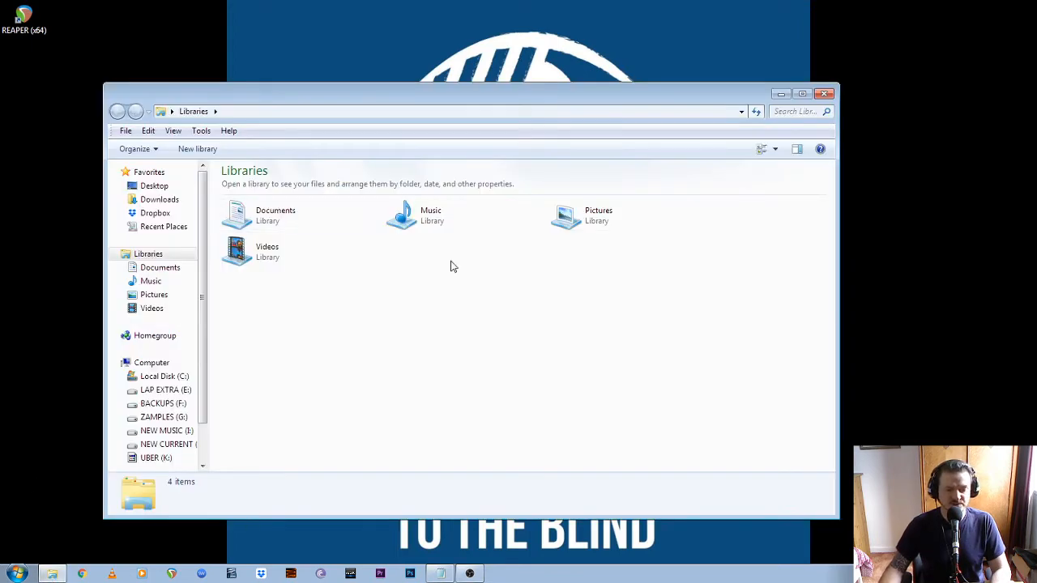
{"action": "left_click", "coordinate": [162, 268]}
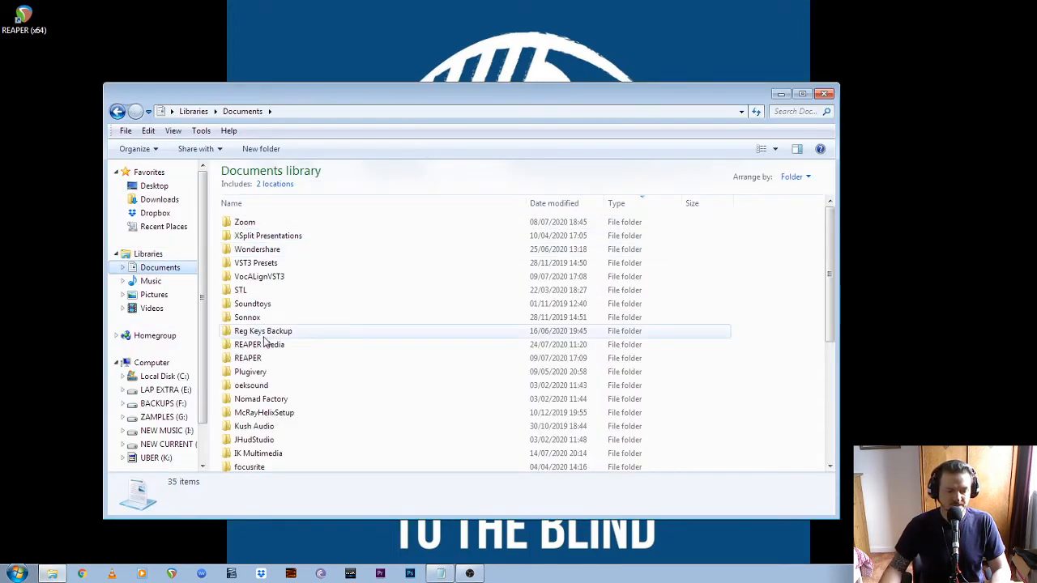
{"action": "left_click", "coordinate": [268, 385]}
{"action": "key", "text": "c"}
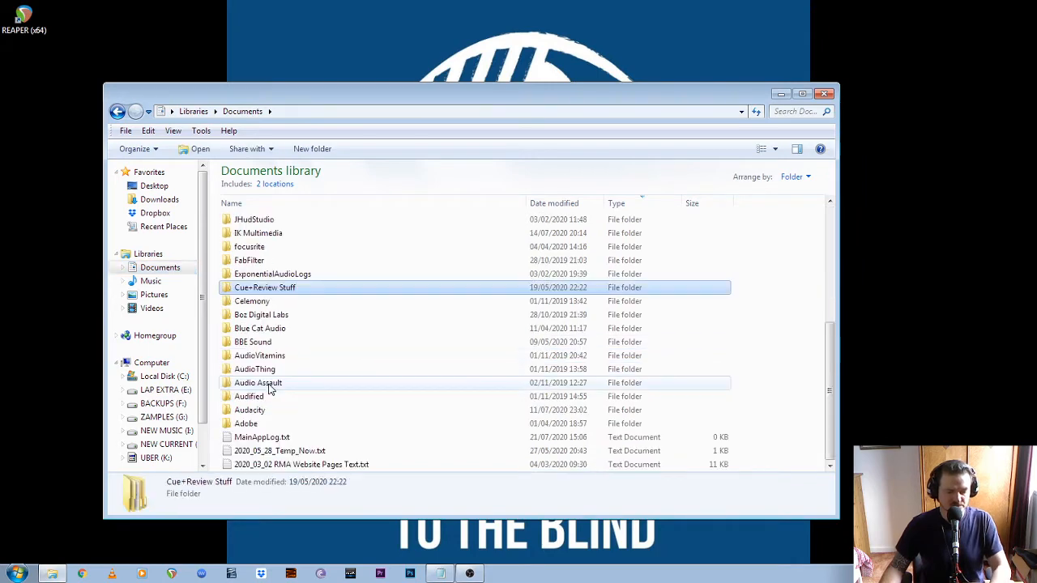
{"action": "double_click", "coordinate": [297, 289]}
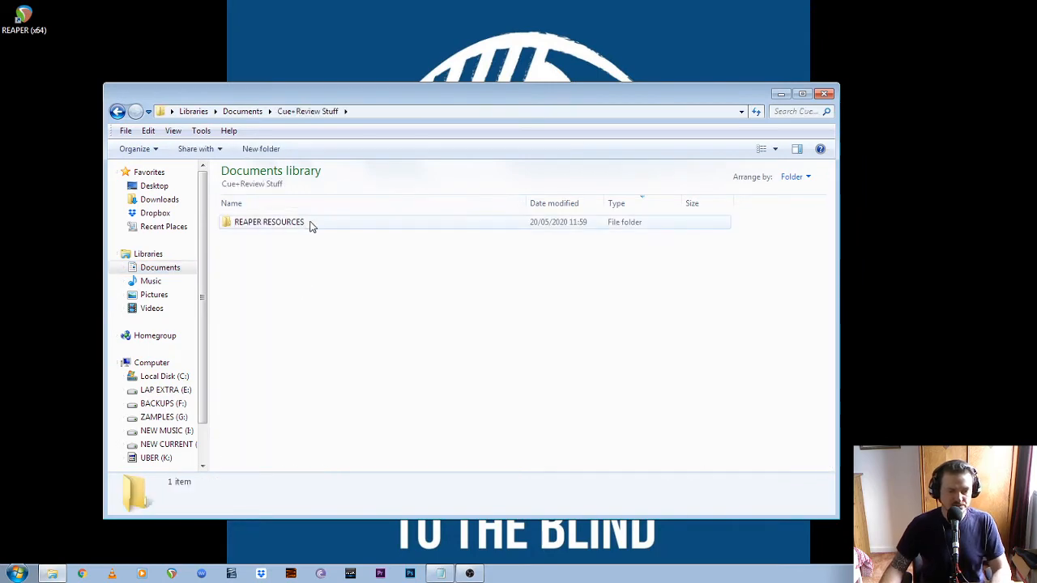
{"action": "double_click", "coordinate": [310, 226]}
{"action": "double_click", "coordinate": [321, 236]}
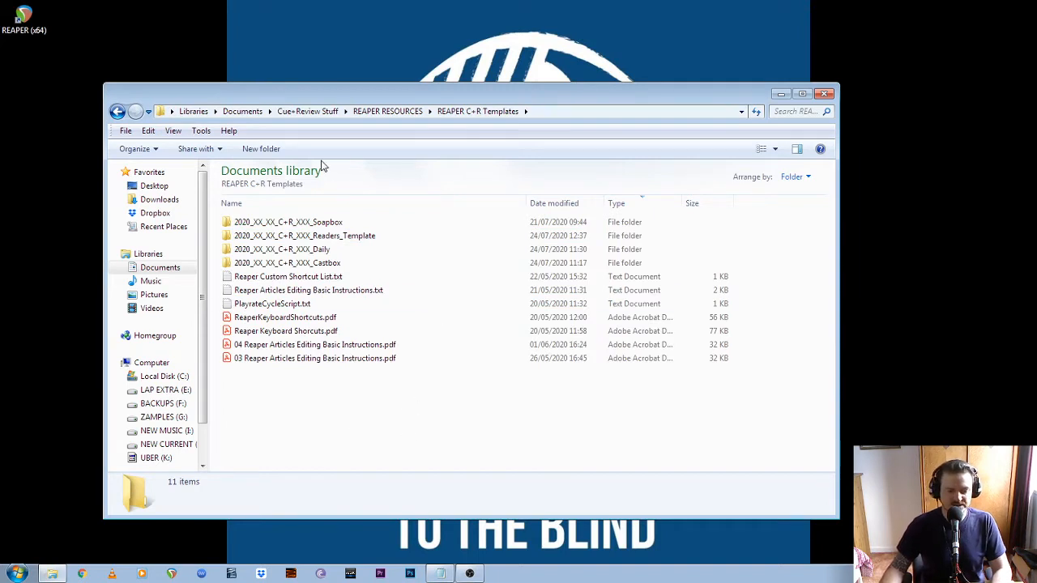
- Copy the 2020_XX_XX_C+R_XXX_Readers_Template folder to the NEW CURRENT (J:) drive
{"action": "left_click", "coordinate": [385, 236]}
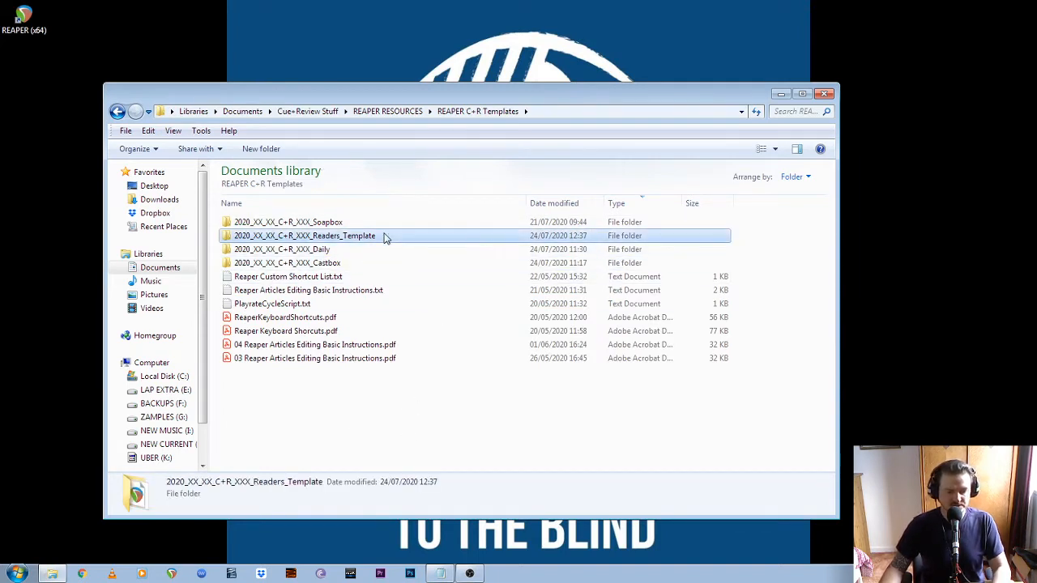
{"action": "left_click", "coordinate": [174, 446]}
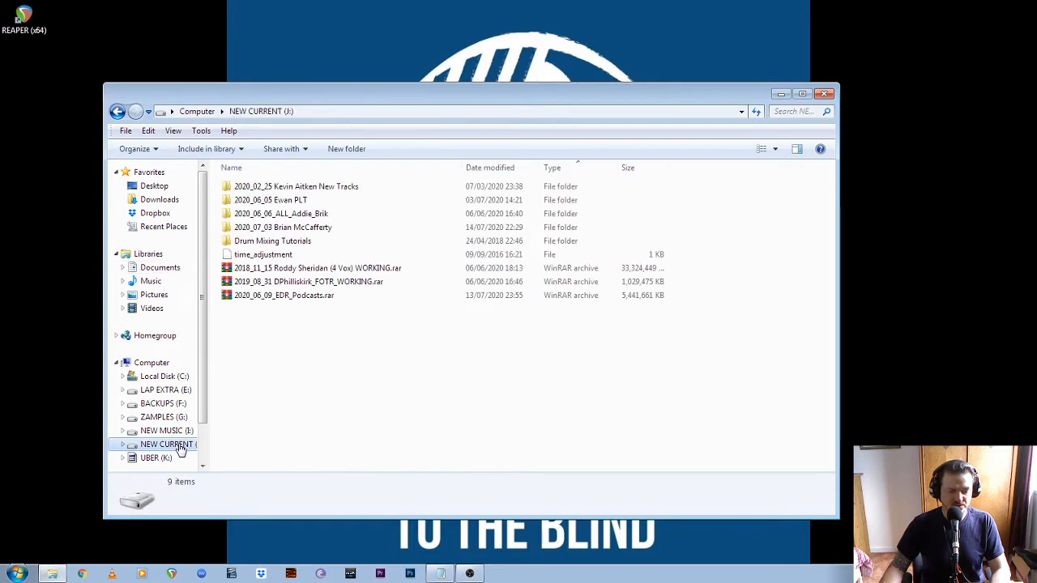
{"action": "key", "text": "ctrl+v"}
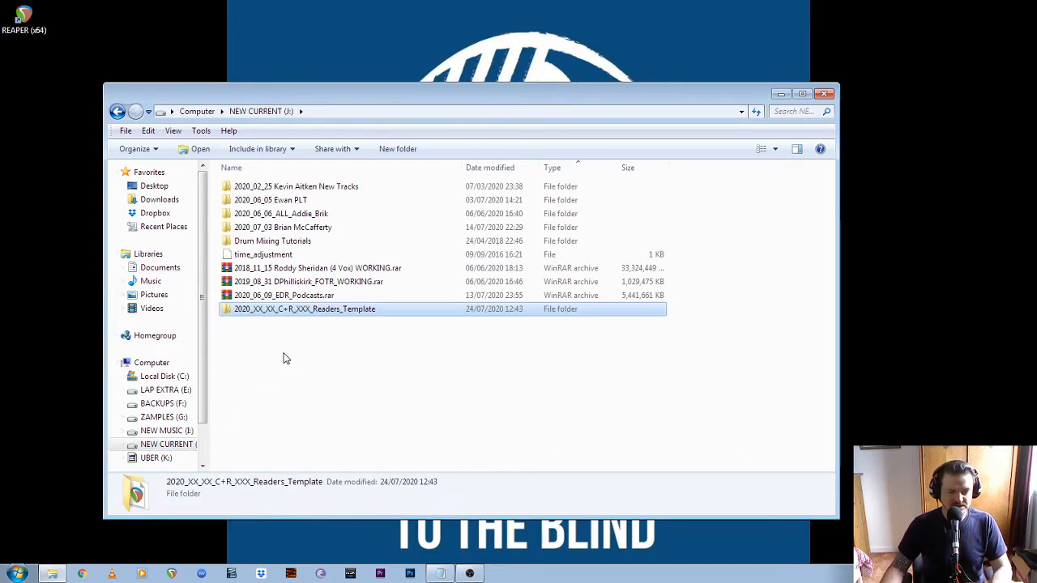
- Replace the XX_XX date placeholders in the copied folder's name so that it begins with 2020_07_23
{"action": "left_click", "coordinate": [253, 351]}
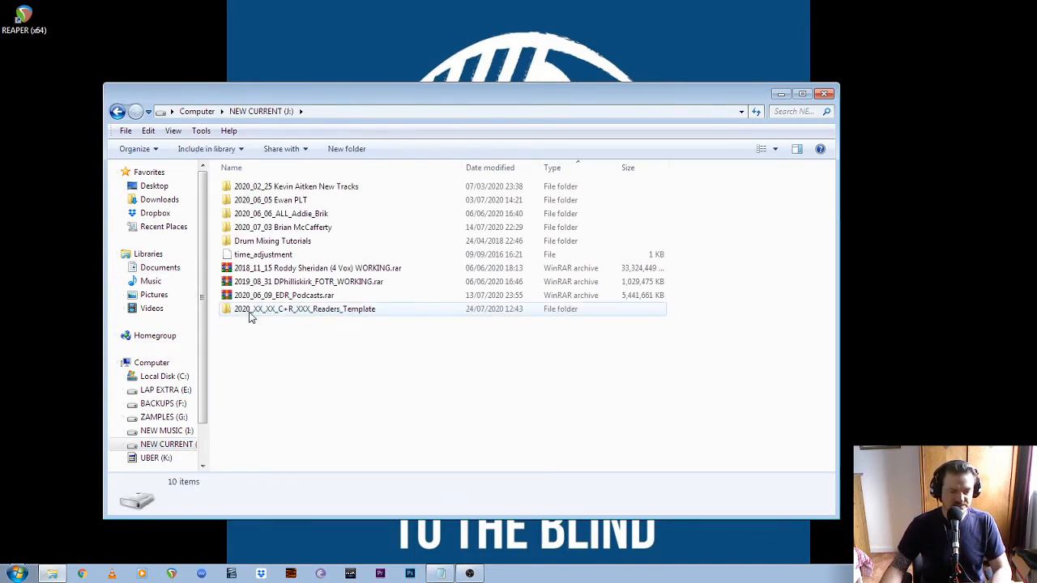
{"action": "left_click", "coordinate": [253, 316]}
{"action": "left_click", "coordinate": [265, 313]}
{"action": "left_click", "coordinate": [261, 316]}
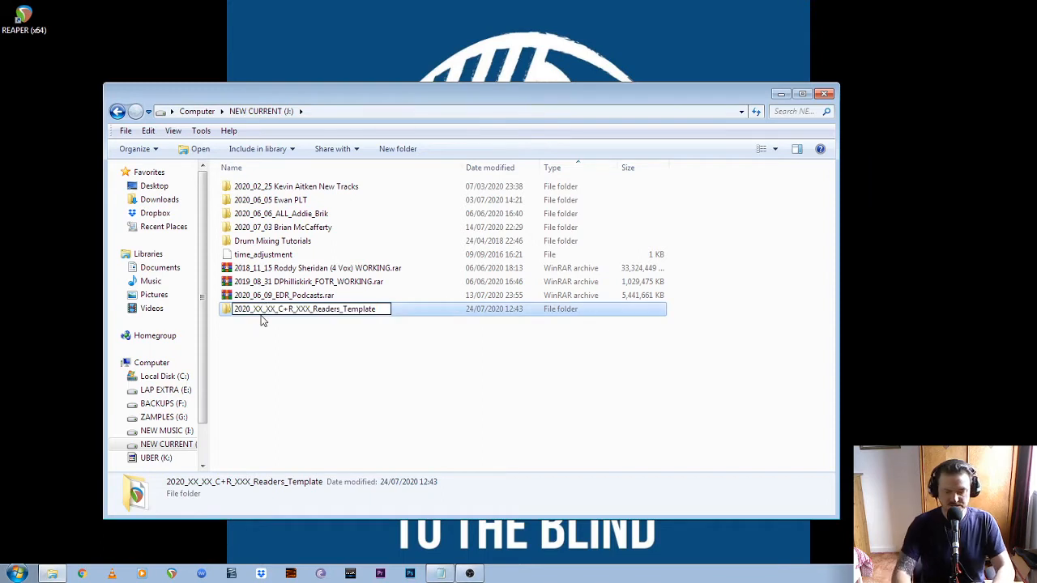
{"action": "key", "text": "BackSpace"}
{"action": "key", "text": "BackSpace"}
{"action": "type", "text": "07"}
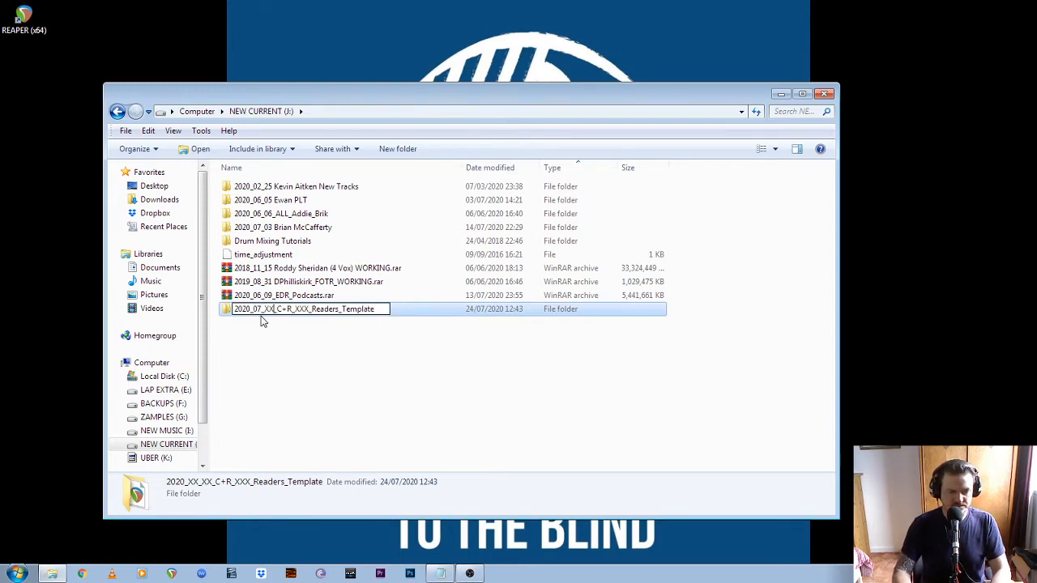
{"action": "key", "text": "BackSpace"}
{"action": "key", "text": "BackSpace"}
{"action": "type", "text": "23"}
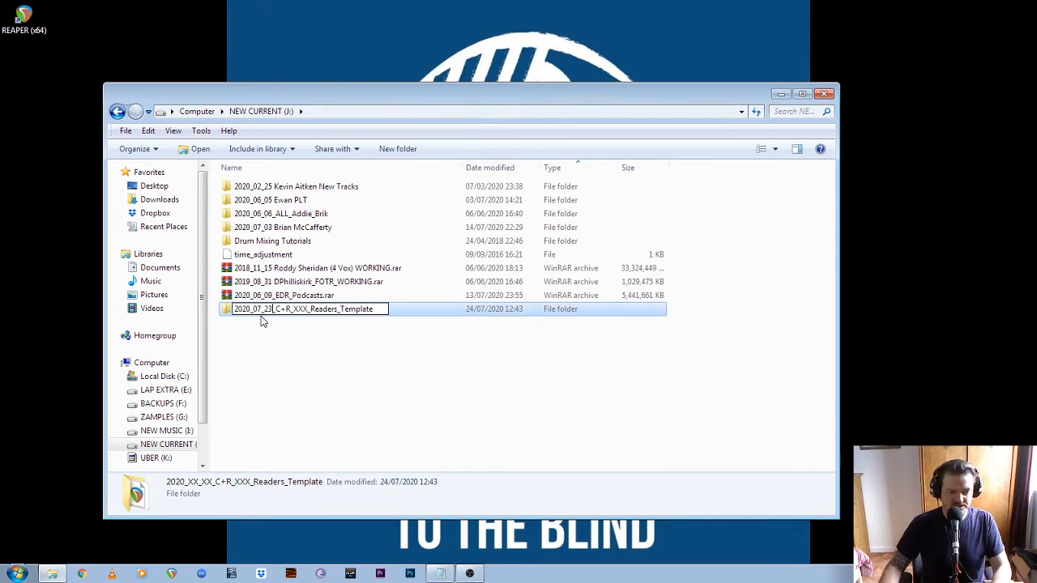
- Replace the XXX placeholder in the copied folder's name with the reader's first name and finish renaming
{"action": "left_click", "coordinate": [307, 311]}
{"action": "key", "text": "BackSpace"}
{"action": "key", "text": "BackSpace"}
{"action": "key", "text": "BackSpace"}
{"action": "key", "text": "BackSpace"}
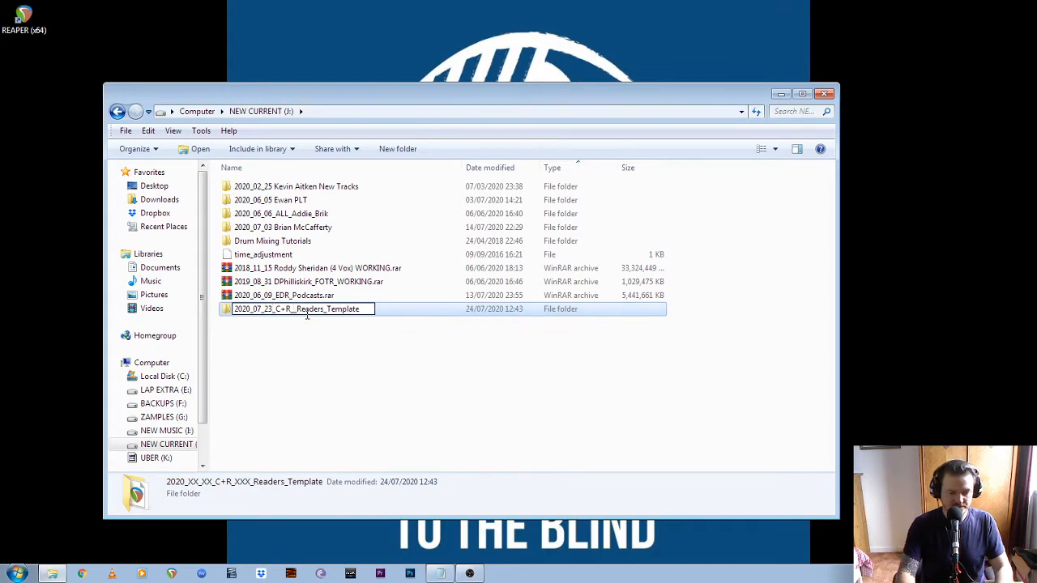
{"action": "type", "text": "Roddy_"}
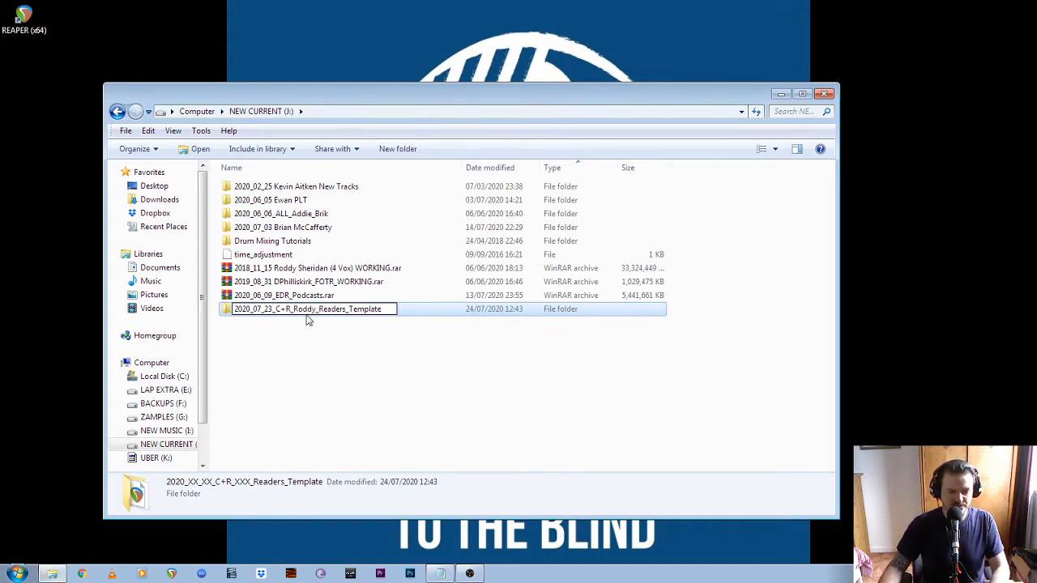
{"action": "key", "text": "Return"}
{"action": "left_click", "coordinate": [350, 347]}
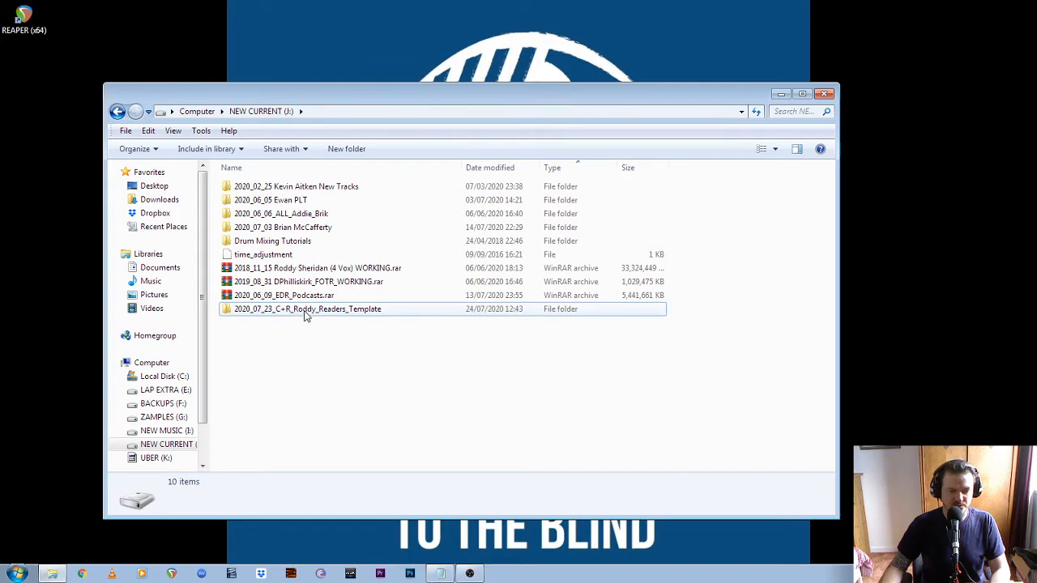
- Open the 02_C+R_ReadTemplate.RPP project from the renamed folder in REAPER
{"action": "double_click", "coordinate": [306, 312]}
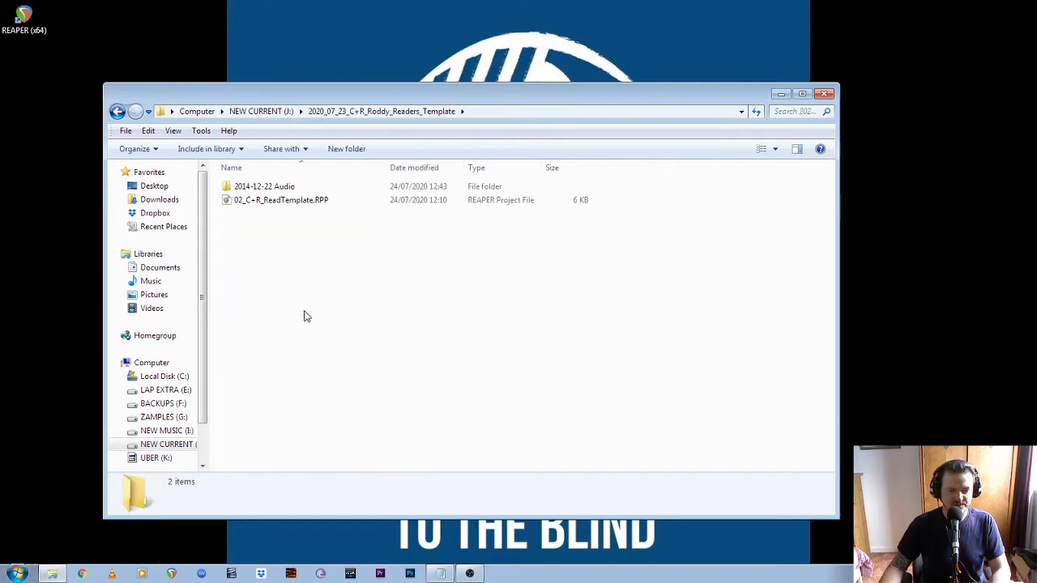
{"action": "double_click", "coordinate": [287, 202]}
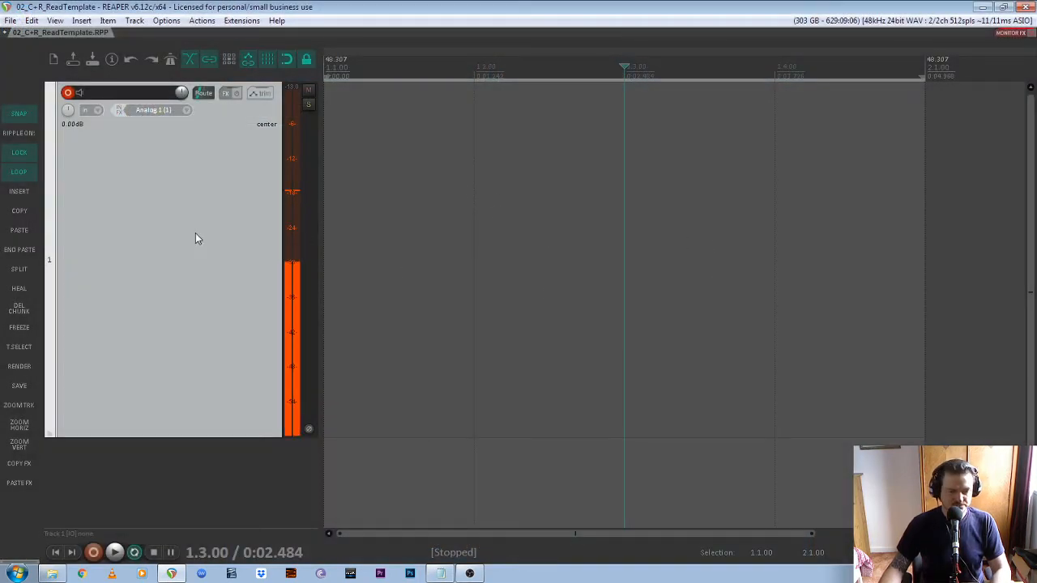
- Delete the template's existing track, then add a new track and enlarge its height to fill most of the track area
{"action": "left_click", "coordinate": [212, 481]}
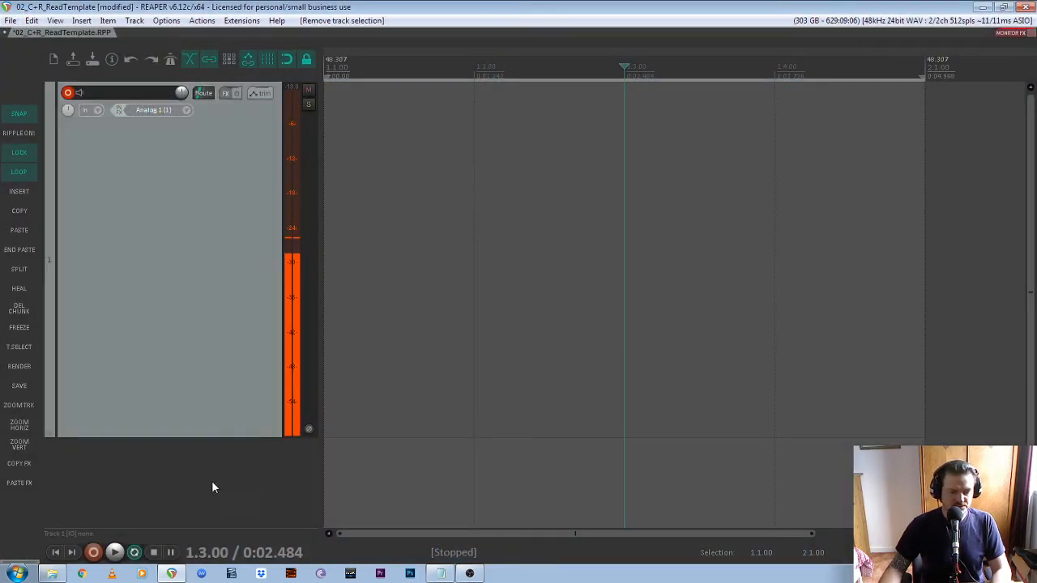
{"action": "left_click", "coordinate": [204, 358]}
{"action": "left_click", "coordinate": [201, 490]}
{"action": "left_click", "coordinate": [197, 397]}
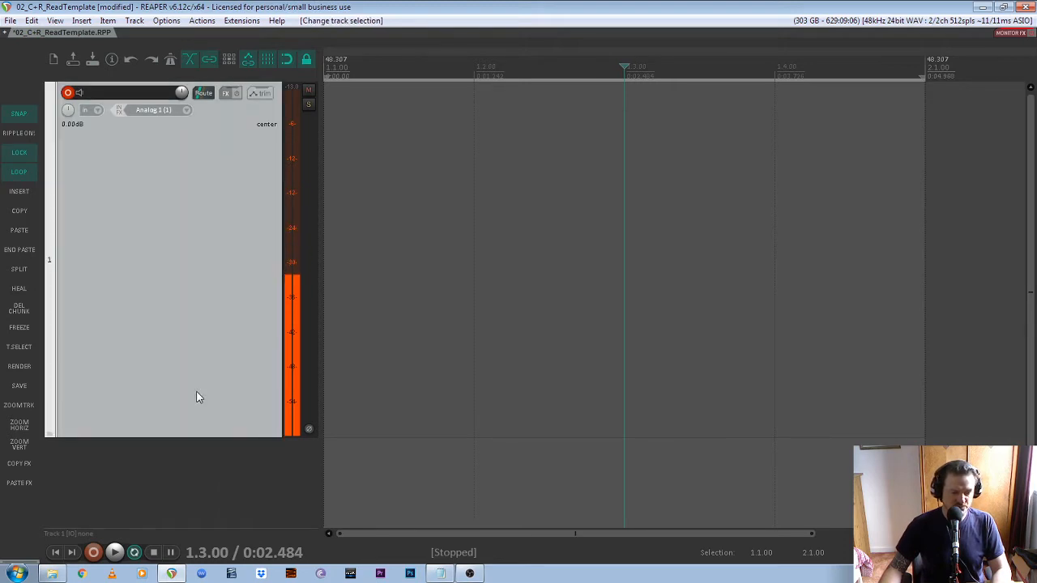
{"action": "key", "text": "Delete"}
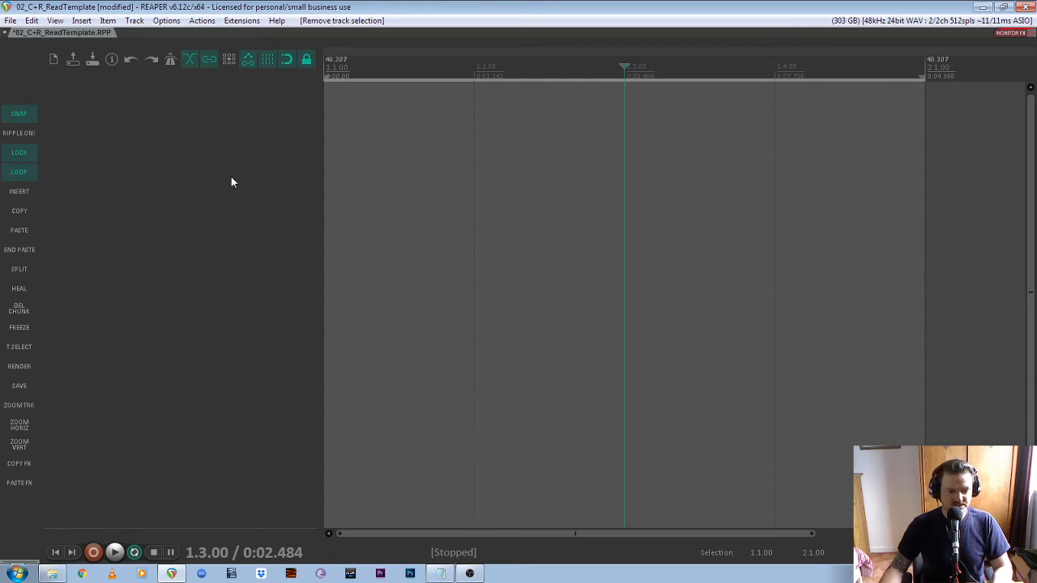
{"action": "double_click", "coordinate": [162, 169]}
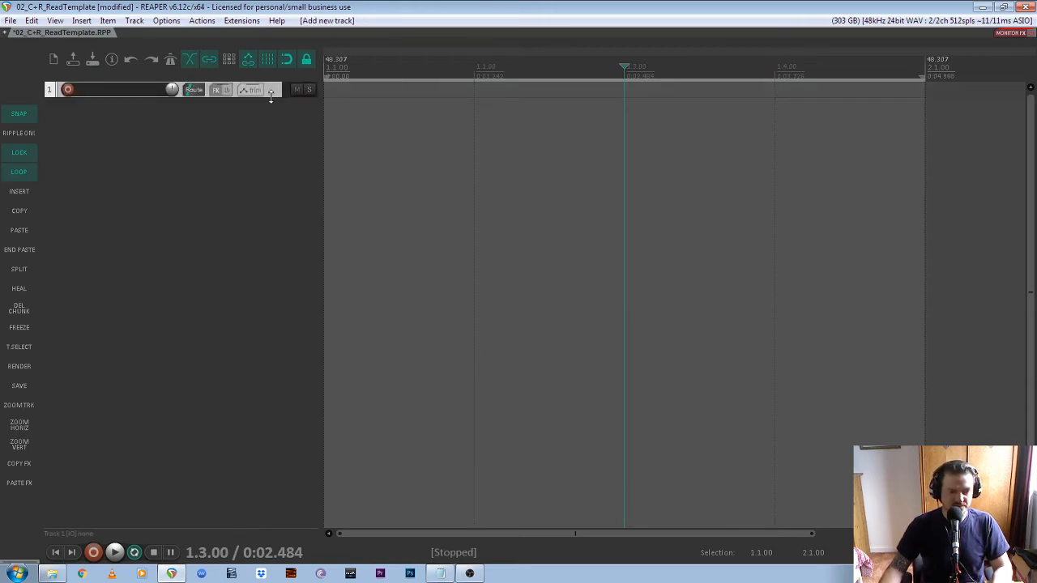
{"action": "left_click_drag", "start_coordinate": [270, 95], "coordinate": [254, 431]}
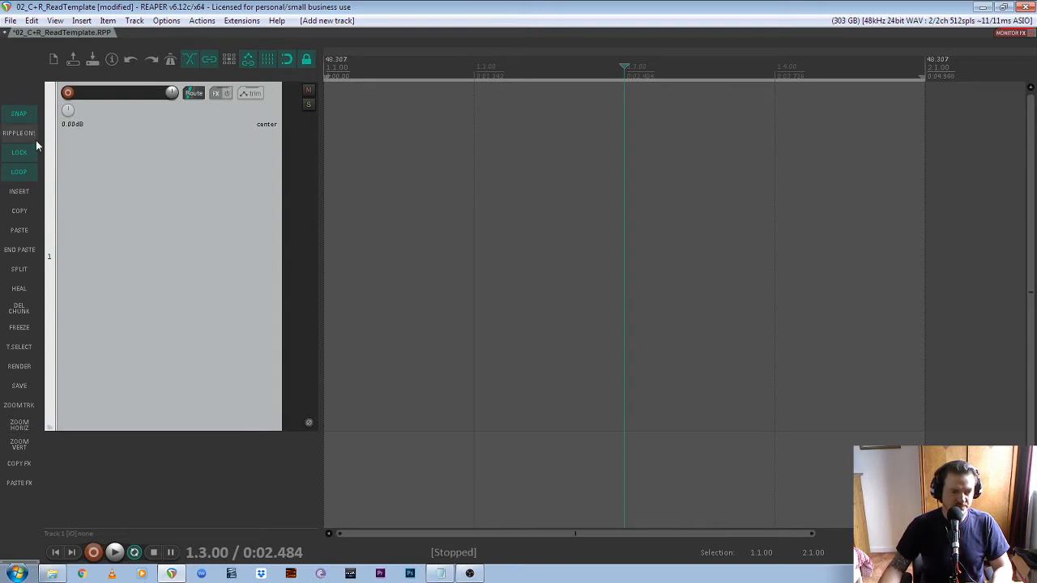
- Arm the new track for recording and set its input to mono Analog 1 (1)
{"action": "left_click", "coordinate": [68, 93]}
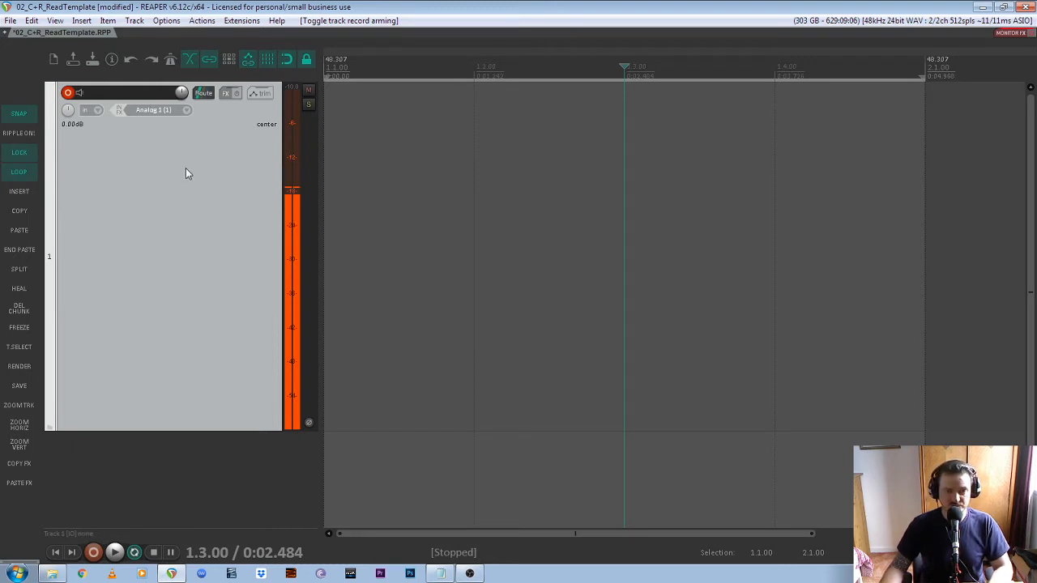
{"action": "left_click", "coordinate": [188, 113]}
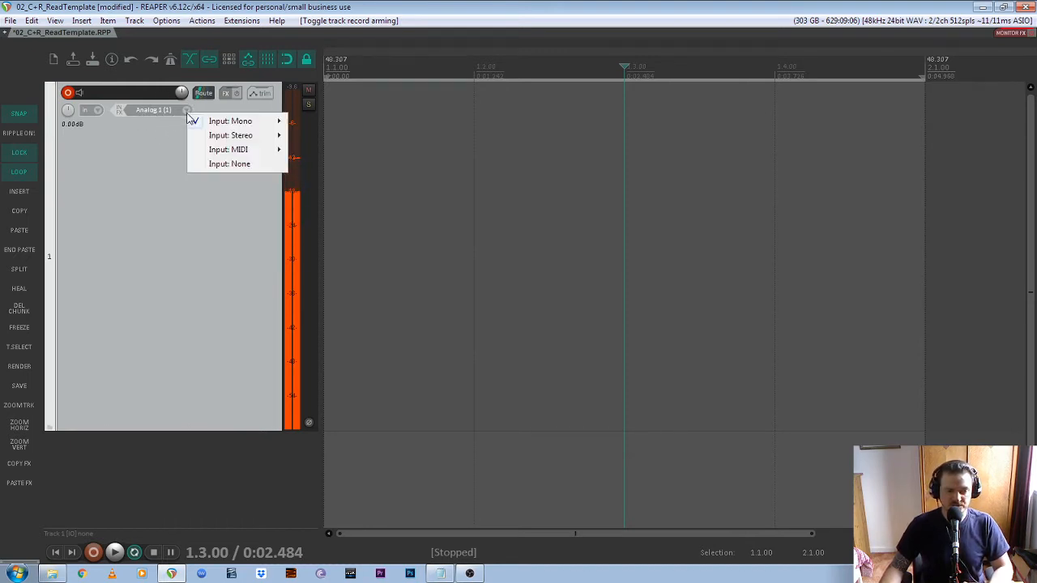
{"action": "mouse_move", "coordinate": [239, 126]}
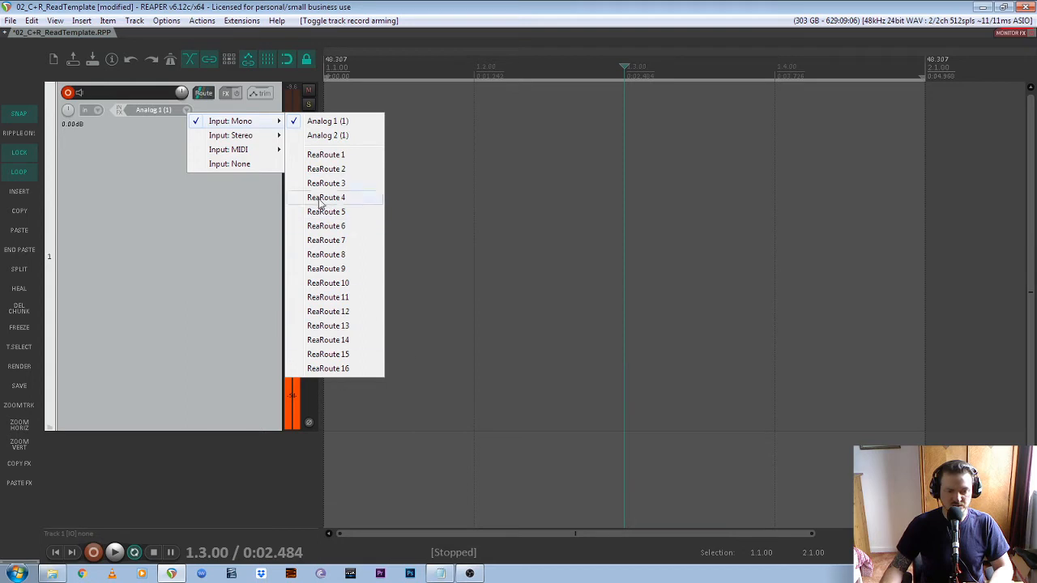
{"action": "left_click", "coordinate": [342, 123]}
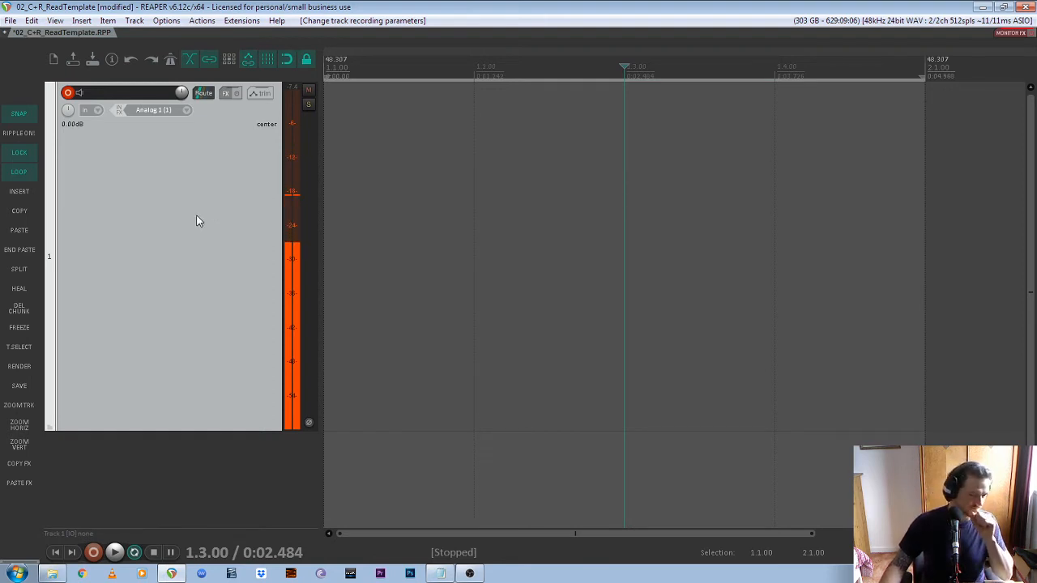
- Place the edit cursor at several different points along the empty timeline
{"action": "left_click", "coordinate": [525, 90]}
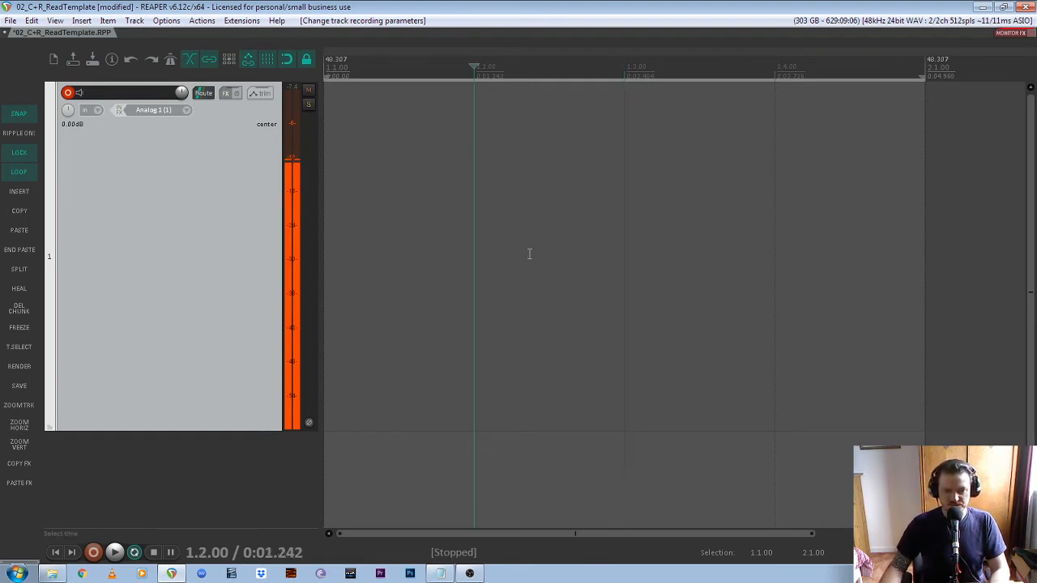
{"action": "scroll", "coordinate": [433, 220], "scroll_direction": "down", "scroll_amount": 3}
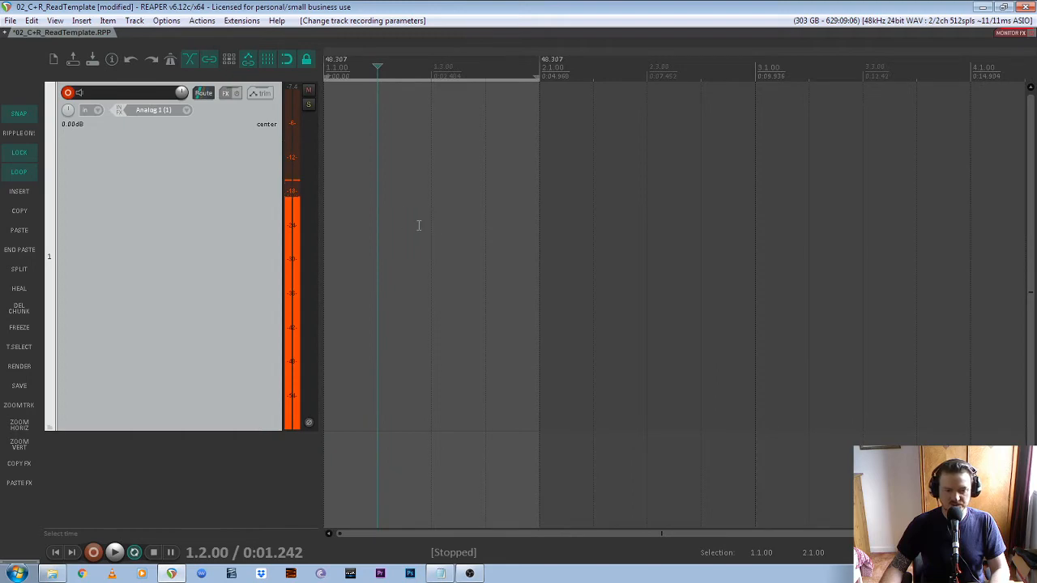
{"action": "left_click", "coordinate": [625, 227]}
{"action": "left_click", "coordinate": [450, 200]}
{"action": "left_click", "coordinate": [499, 195]}
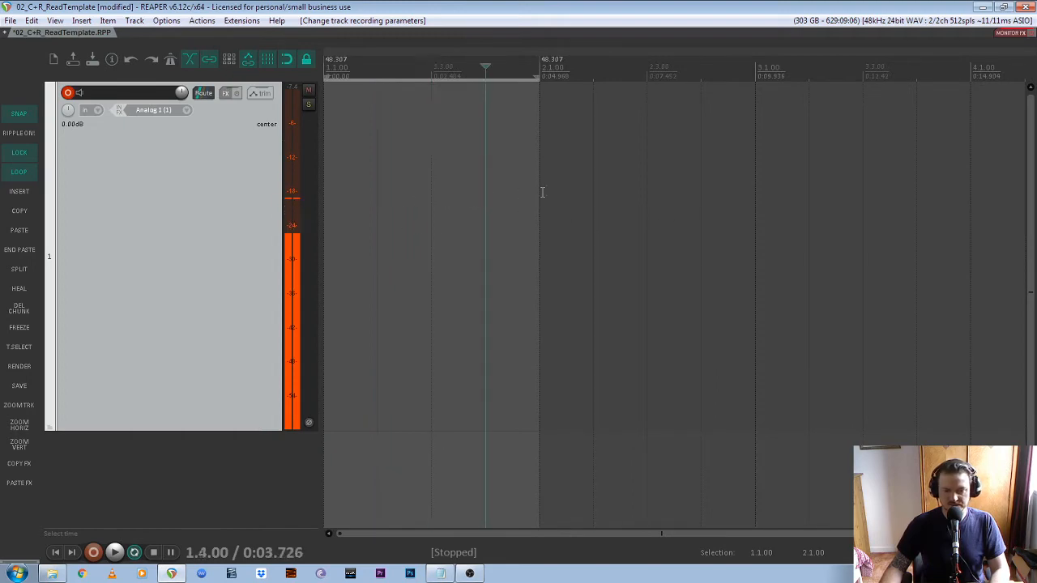
{"action": "left_click", "coordinate": [579, 188]}
{"action": "left_click", "coordinate": [683, 194]}
{"action": "left_click", "coordinate": [736, 195]}
{"action": "left_click", "coordinate": [630, 189]}
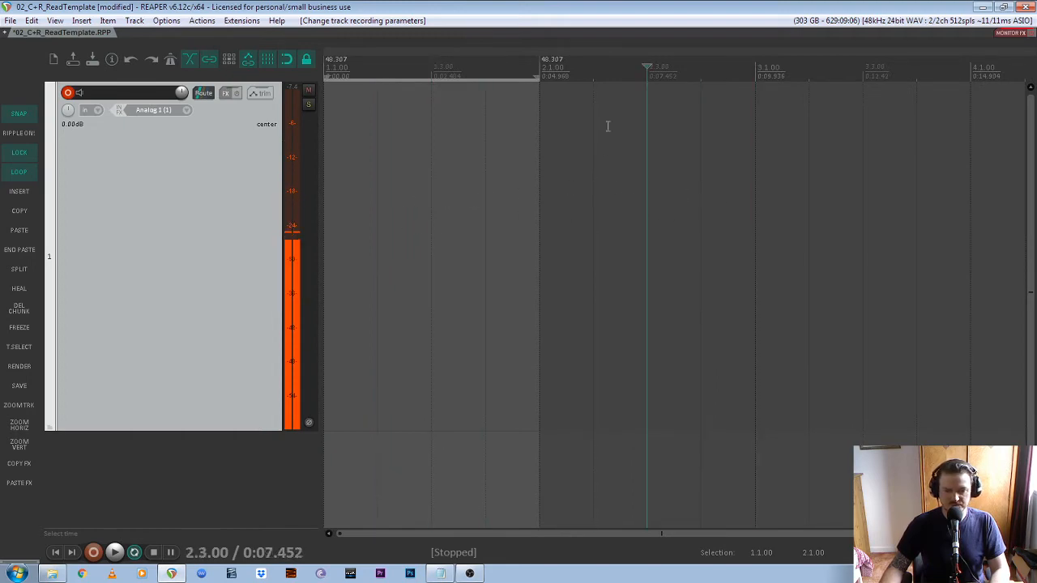
{"action": "left_click", "coordinate": [578, 175]}
- Clear the time selection and start recording on the armed track from the beginning of the project
{"action": "left_click_drag", "start_coordinate": [434, 114], "coordinate": [461, 165]}
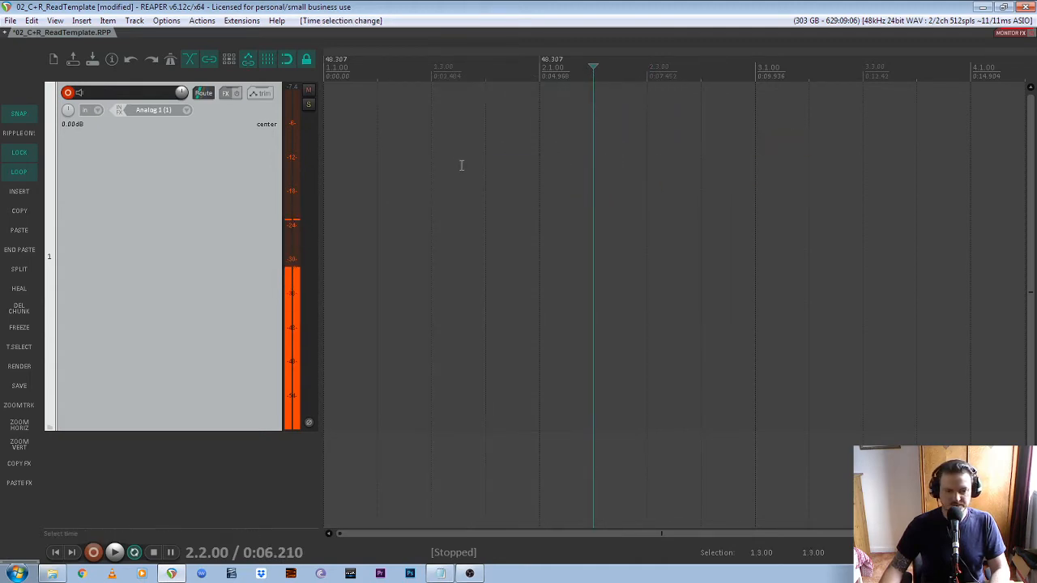
{"action": "left_click", "coordinate": [460, 162]}
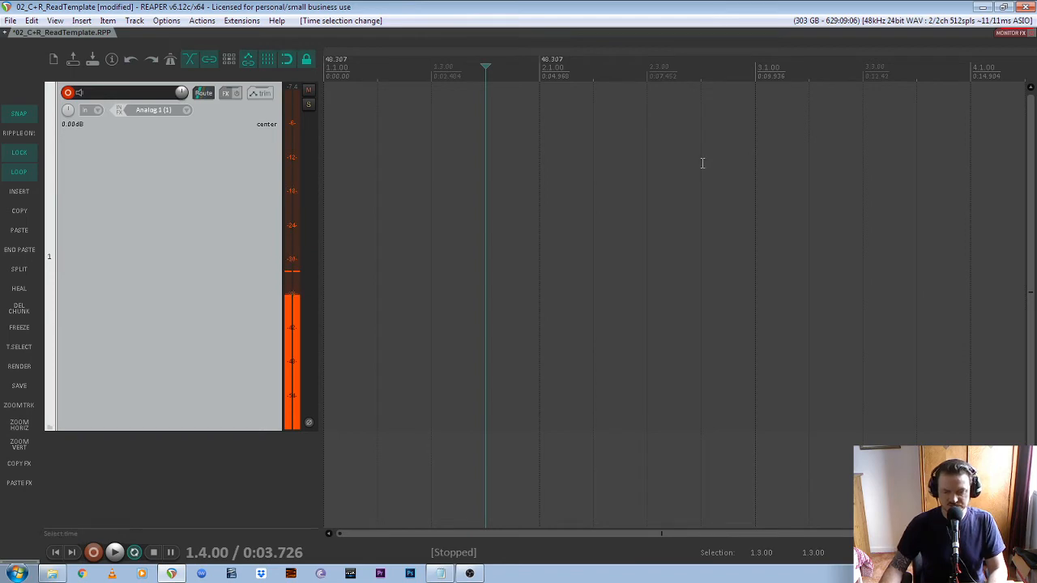
{"action": "key", "text": "Home"}
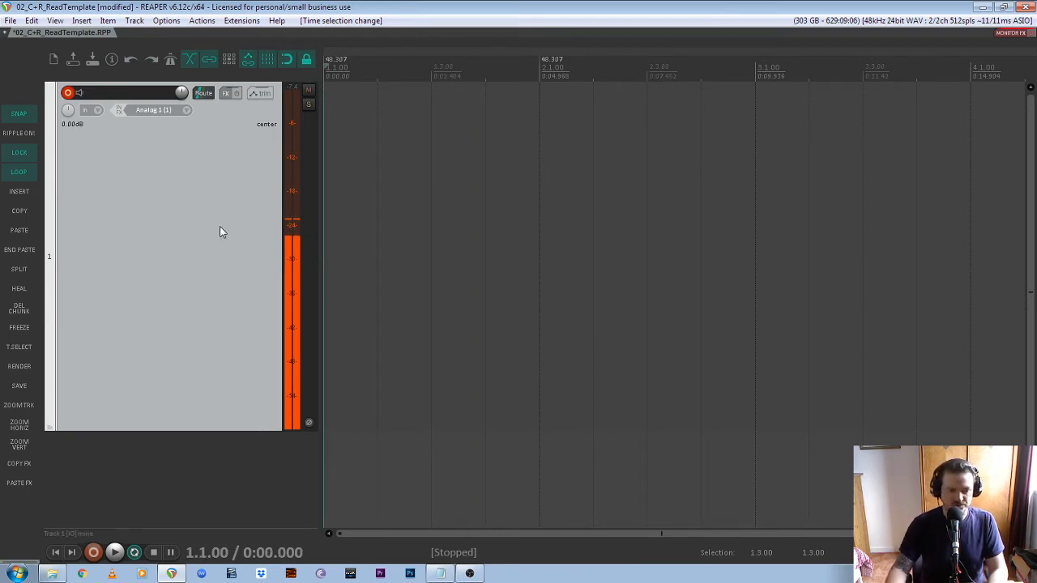
{"action": "left_click", "coordinate": [93, 553]}
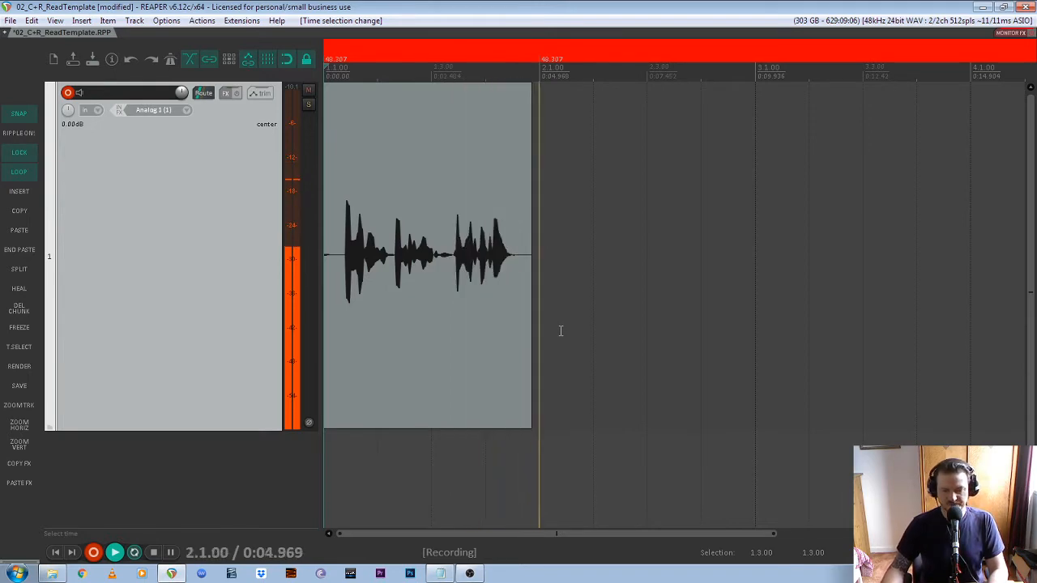
- Stop the recording and delete the recorded take's audio file
{"action": "key", "text": "space"}
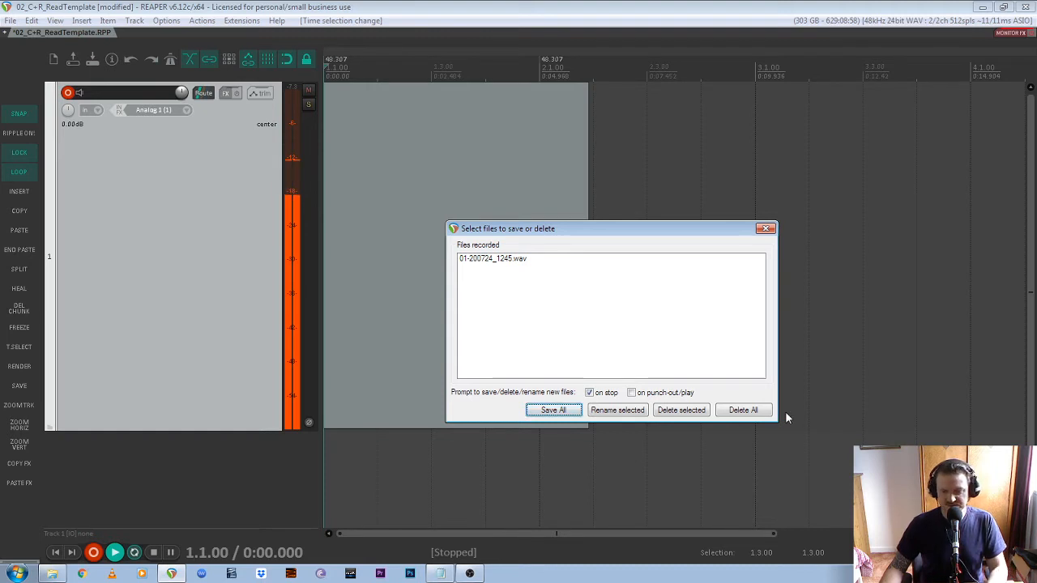
{"action": "left_click", "coordinate": [742, 411]}
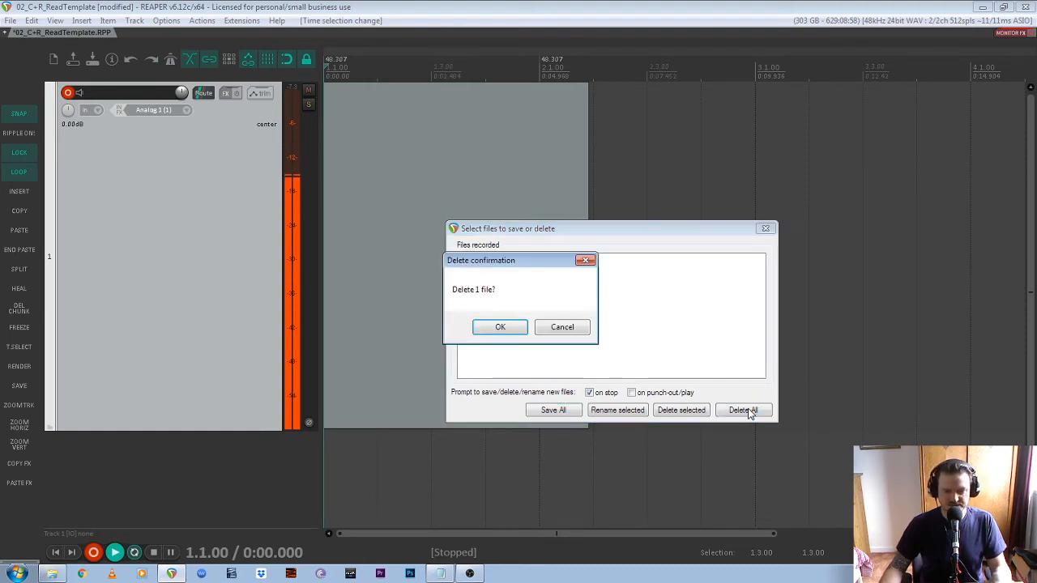
{"action": "left_click", "coordinate": [483, 329]}
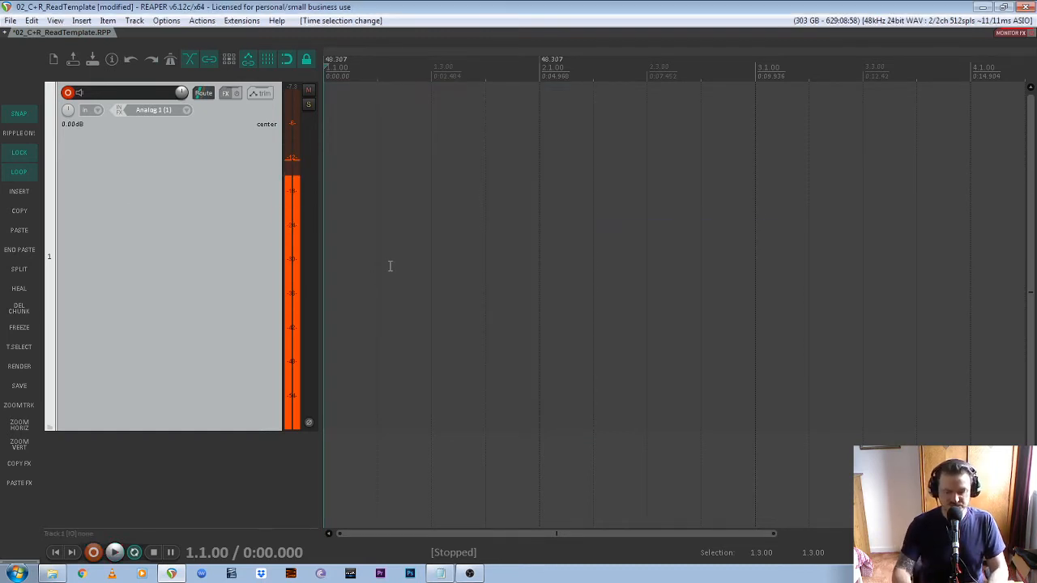
- Record a new take of about six seconds from the project start, stop it and save its audio file
{"action": "left_click", "coordinate": [93, 553]}
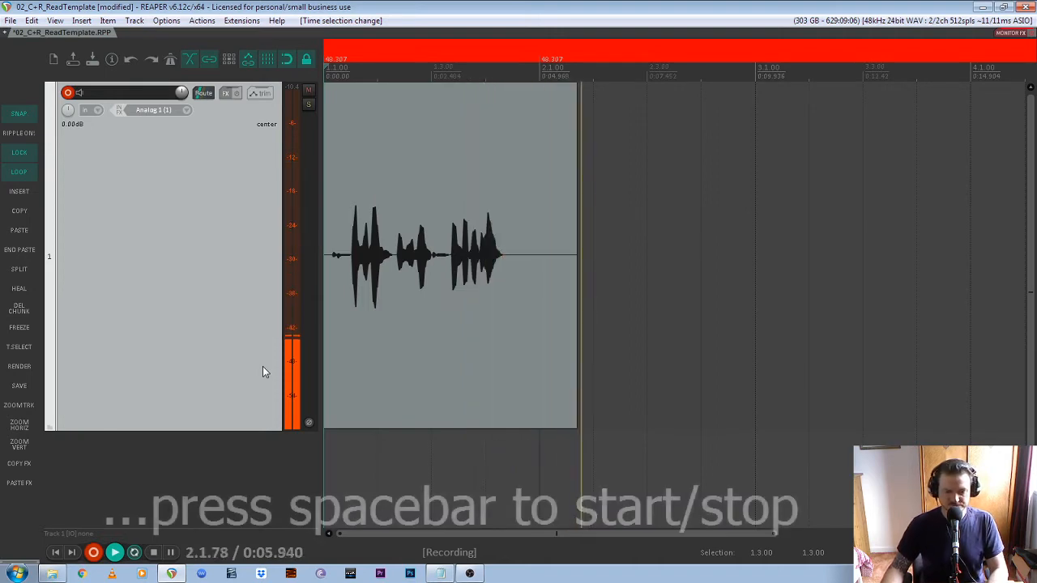
{"action": "key", "text": "space"}
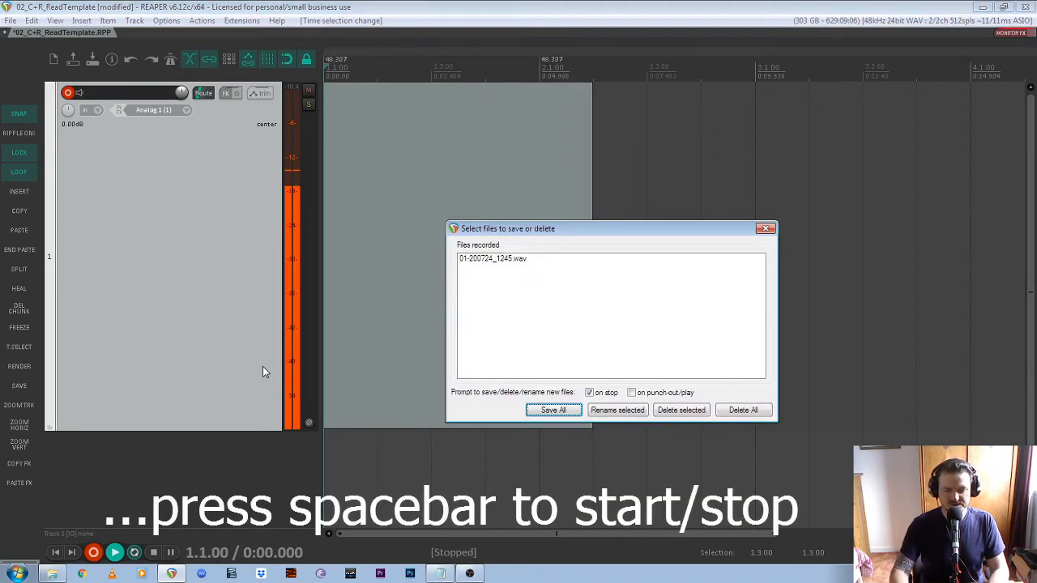
{"action": "key", "text": "Return"}
{"action": "left_click", "coordinate": [685, 338]}
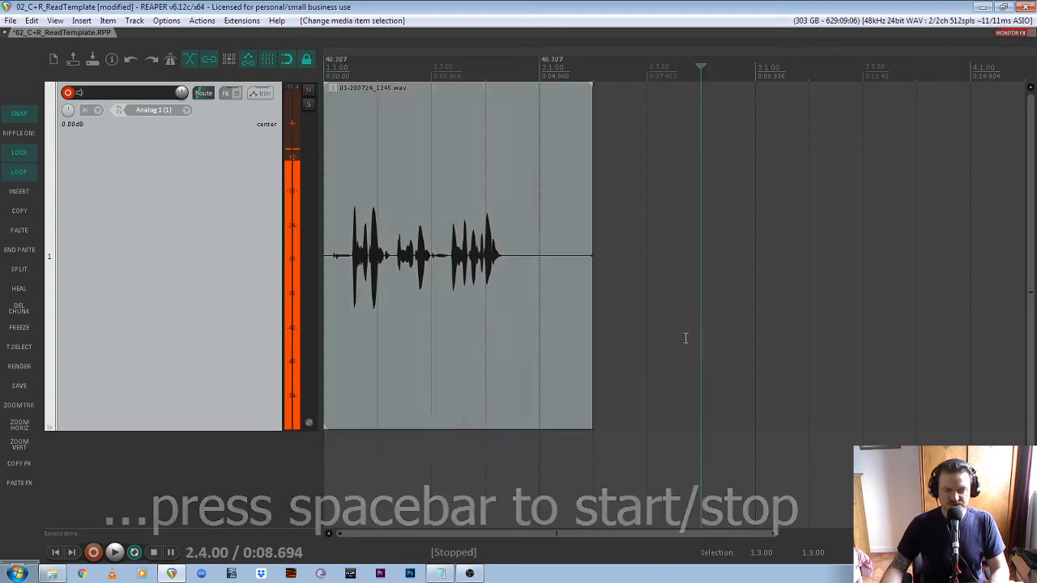
- Alternately select the recorded clip and deselect it by placing the edit cursor in empty timeline space, ending with the clip selected
{"action": "left_click", "coordinate": [408, 348]}
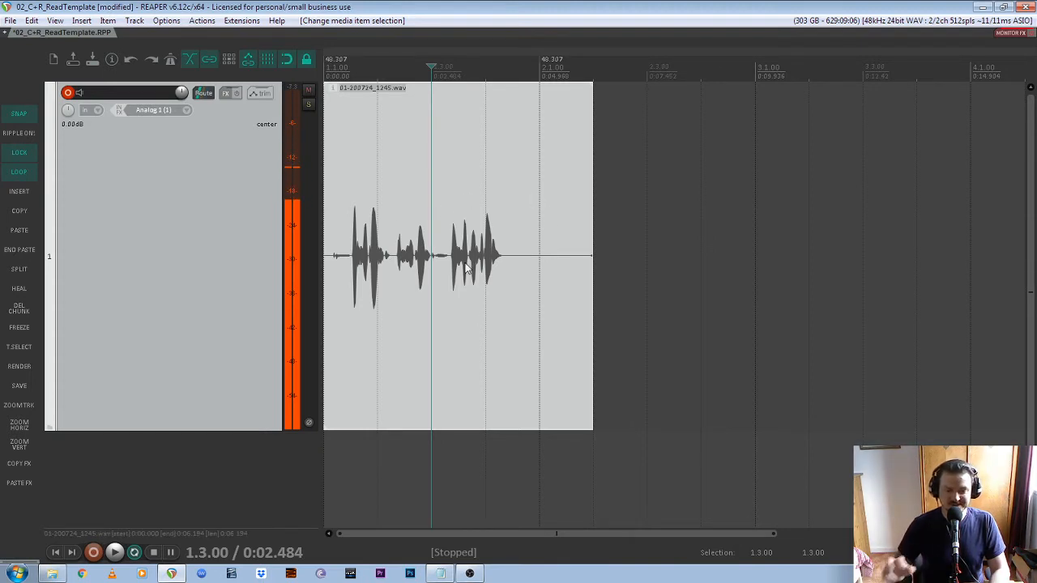
{"action": "left_click", "coordinate": [626, 356]}
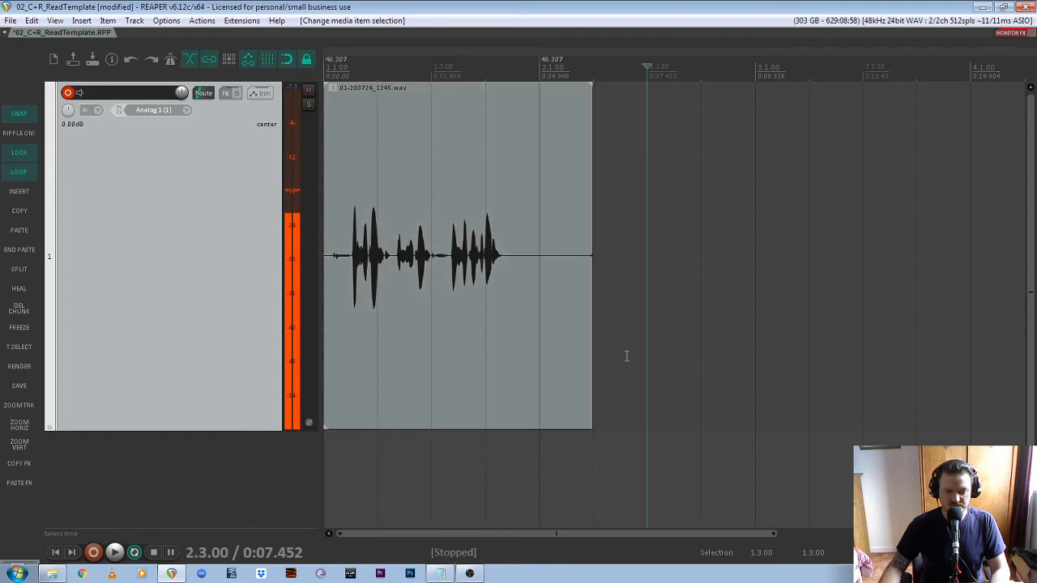
{"action": "left_click", "coordinate": [450, 341]}
{"action": "key", "text": "ctrl+z"}
{"action": "left_click", "coordinate": [476, 346]}
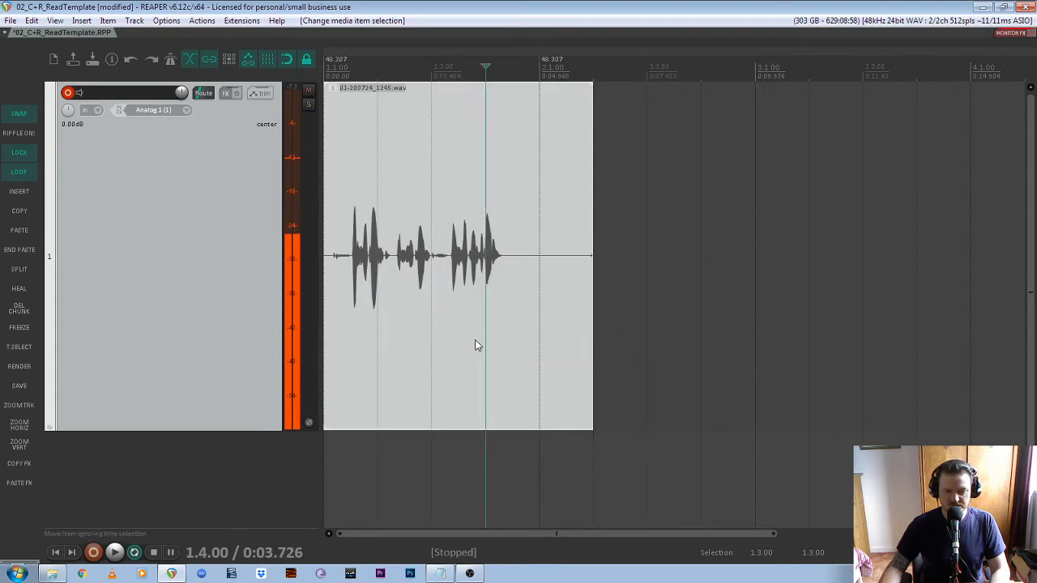
{"action": "left_click", "coordinate": [679, 335]}
{"action": "left_click", "coordinate": [504, 326]}
{"action": "left_click", "coordinate": [617, 320]}
{"action": "left_click", "coordinate": [457, 312]}
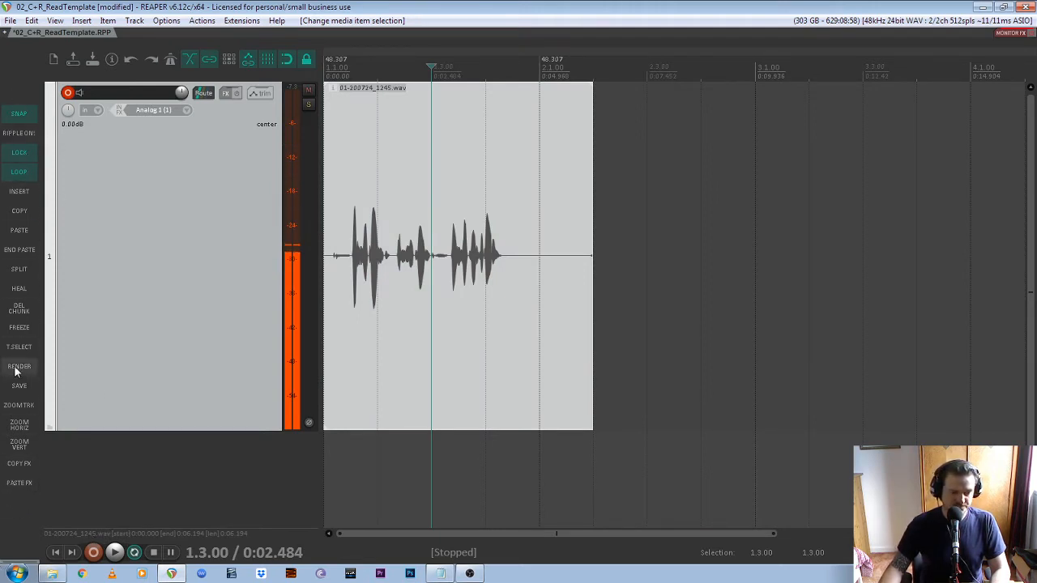
- Switch the side toolbar from C+R Staff Toolbar to Readers Toolbar
{"action": "right_click", "coordinate": [18, 517]}
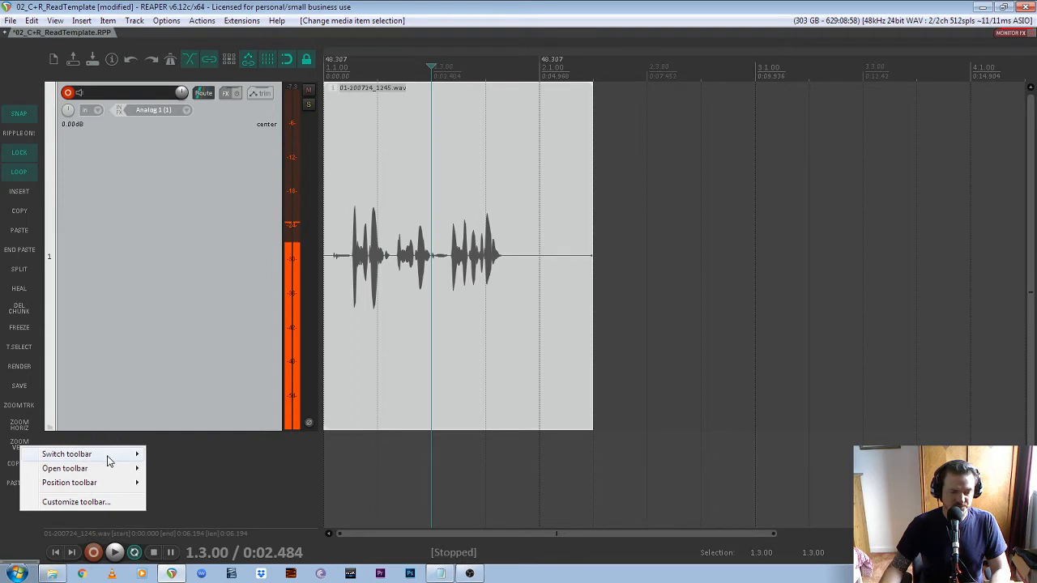
{"action": "mouse_move", "coordinate": [110, 460]}
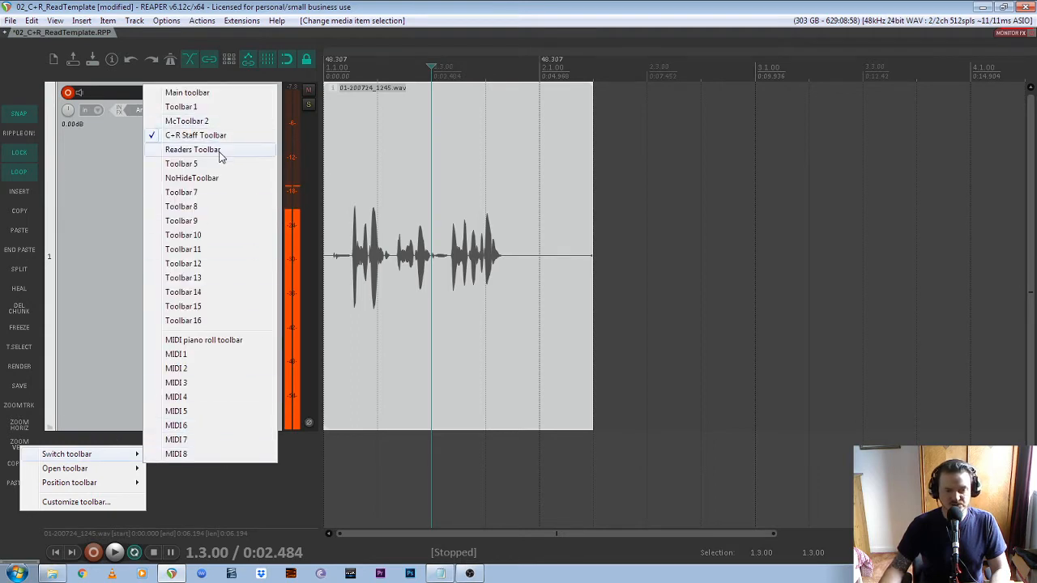
{"action": "left_click", "coordinate": [195, 150]}
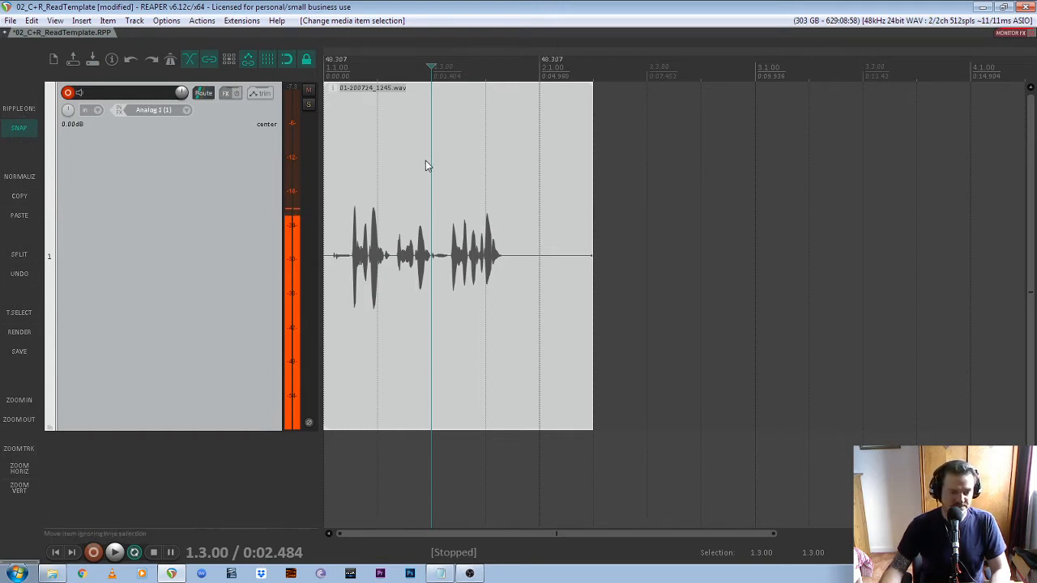
- Select the recorded clip on track 1 and normalize its loudness
{"action": "left_click", "coordinate": [648, 357]}
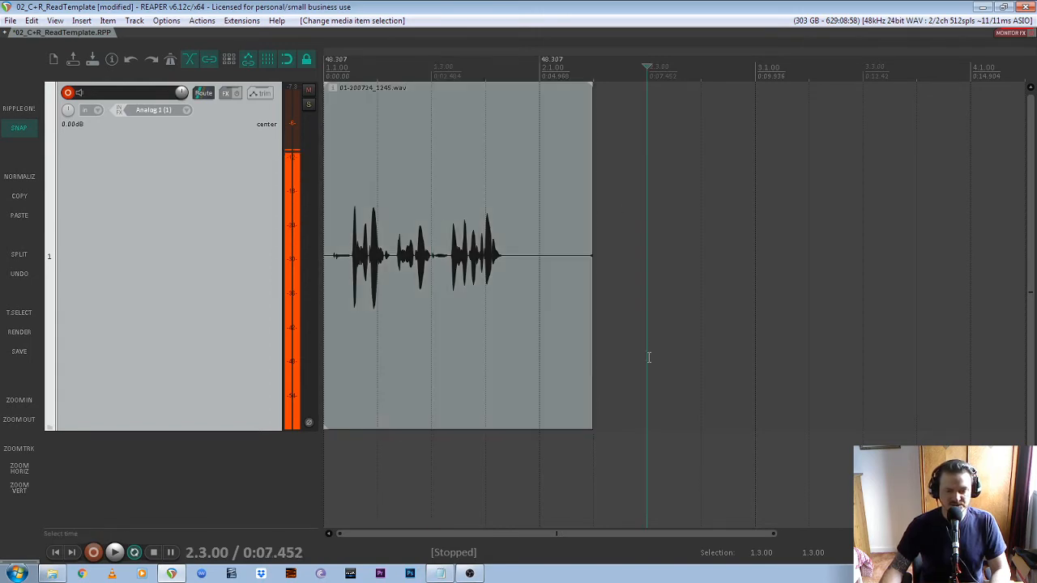
{"action": "left_click", "coordinate": [403, 304]}
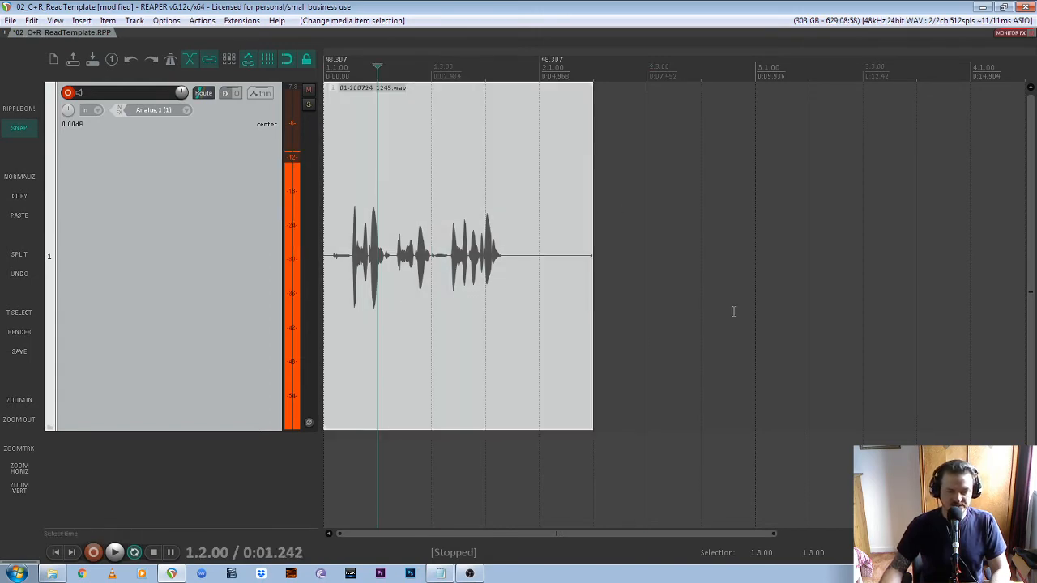
{"action": "left_click", "coordinate": [703, 309]}
{"action": "left_click", "coordinate": [439, 292]}
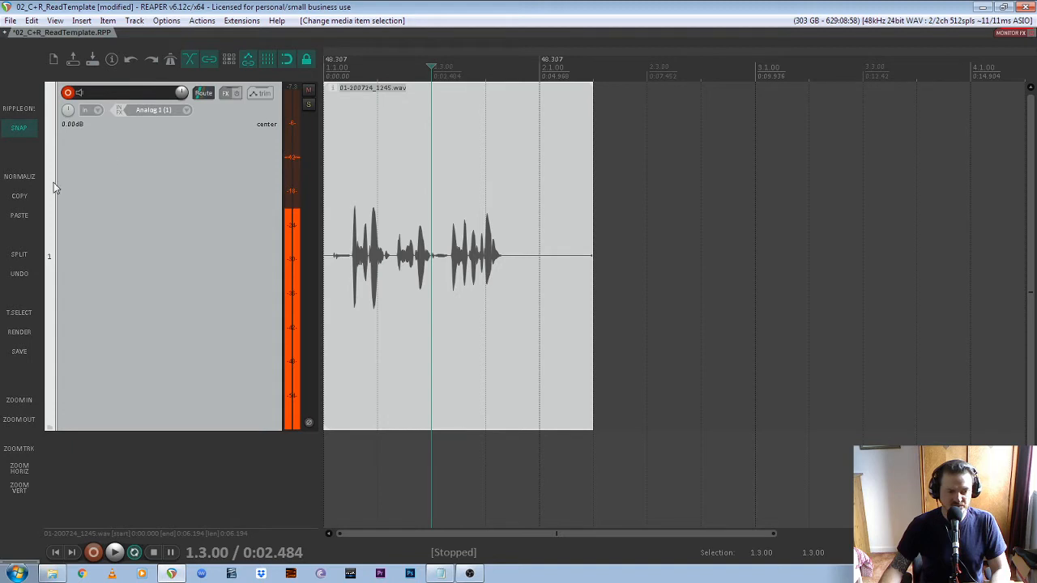
{"action": "left_click", "coordinate": [23, 178]}
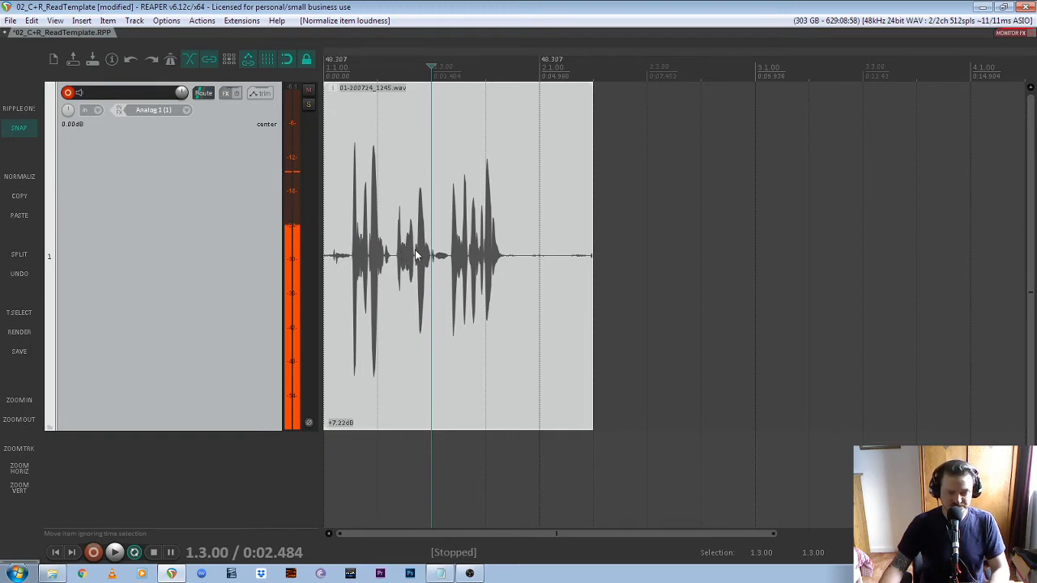
- Play the normalized clip from the start of the project and stop the playback
{"action": "key", "text": "ctrl+z"}
{"action": "scroll", "coordinate": [435, 191], "scroll_direction": "up", "scroll_amount": 3}
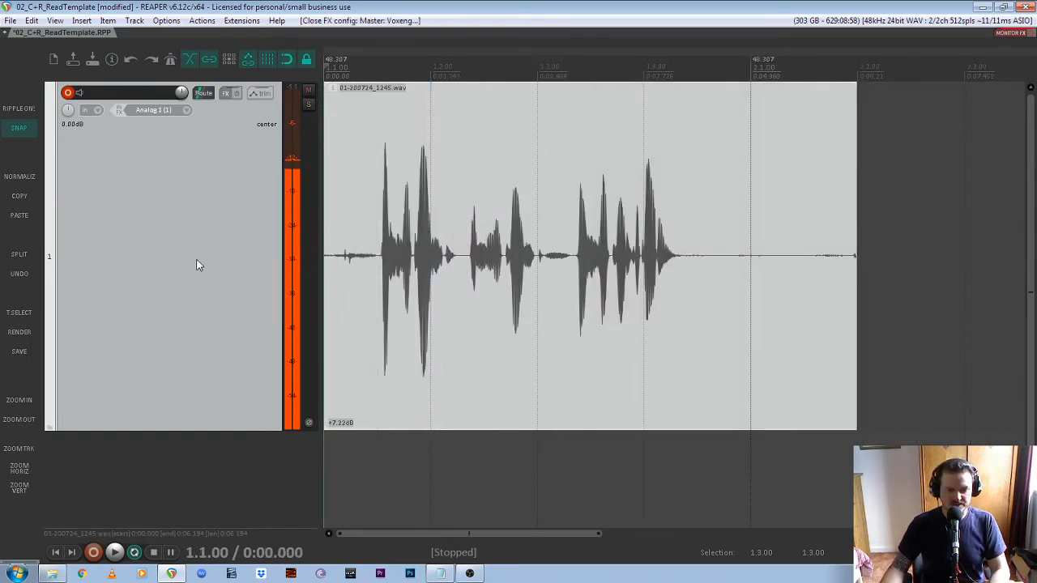
{"action": "key", "text": "space"}
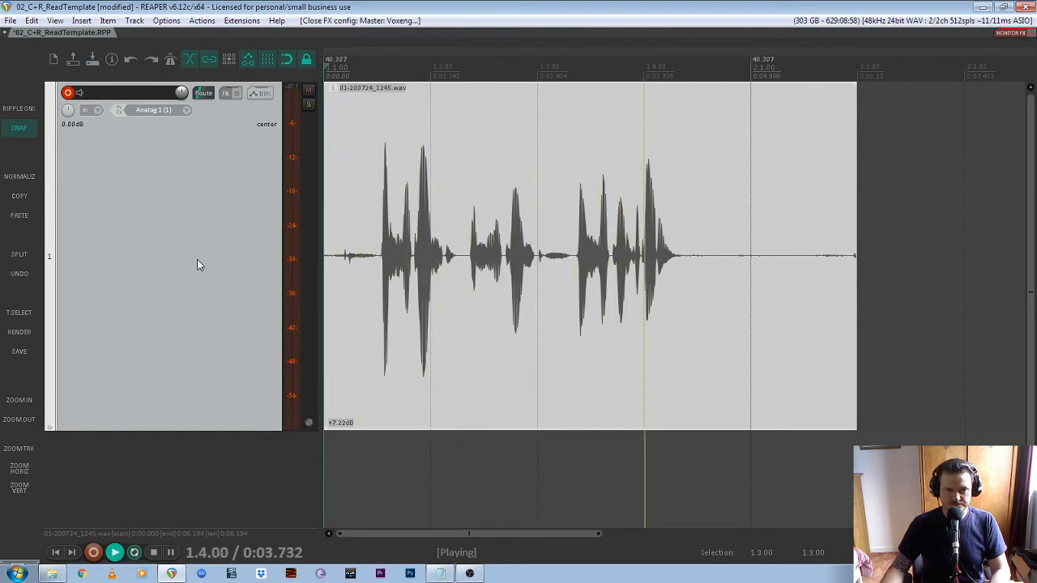
{"action": "key", "text": "space"}
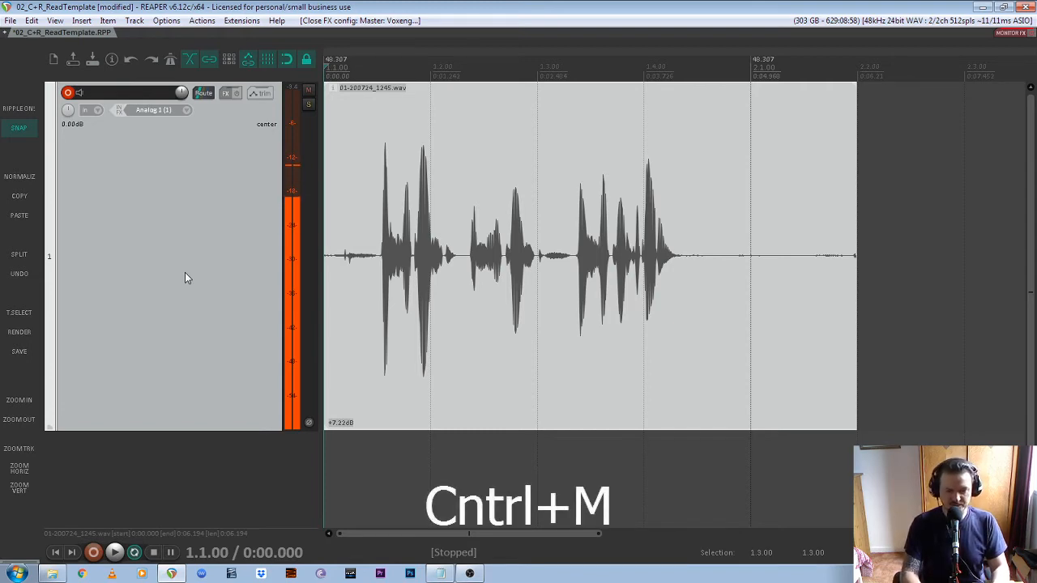
- Show the mixer and hide it again
{"action": "key", "text": "ctrl+m"}
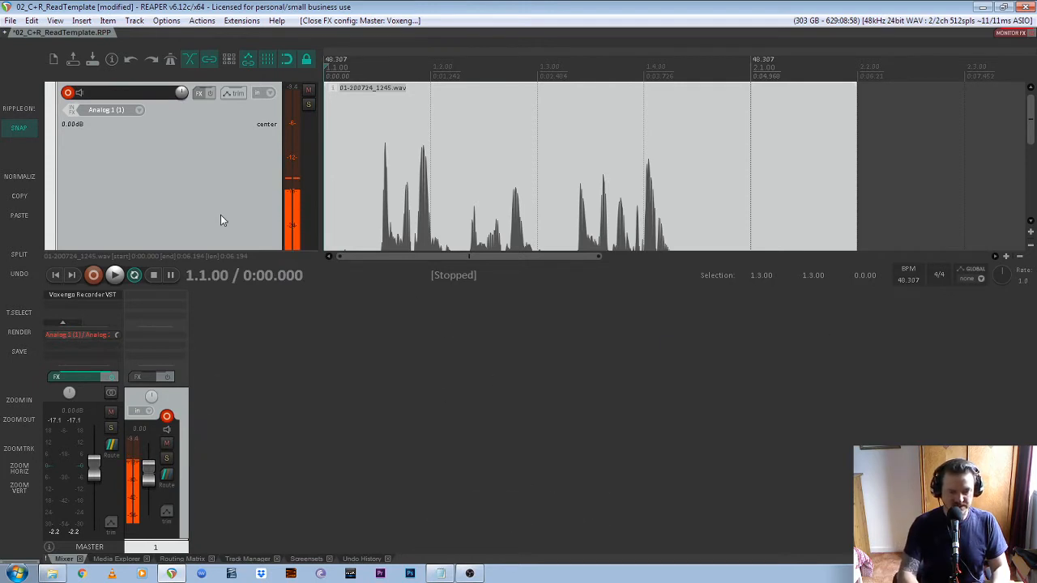
{"action": "key", "text": "ctrl+m"}
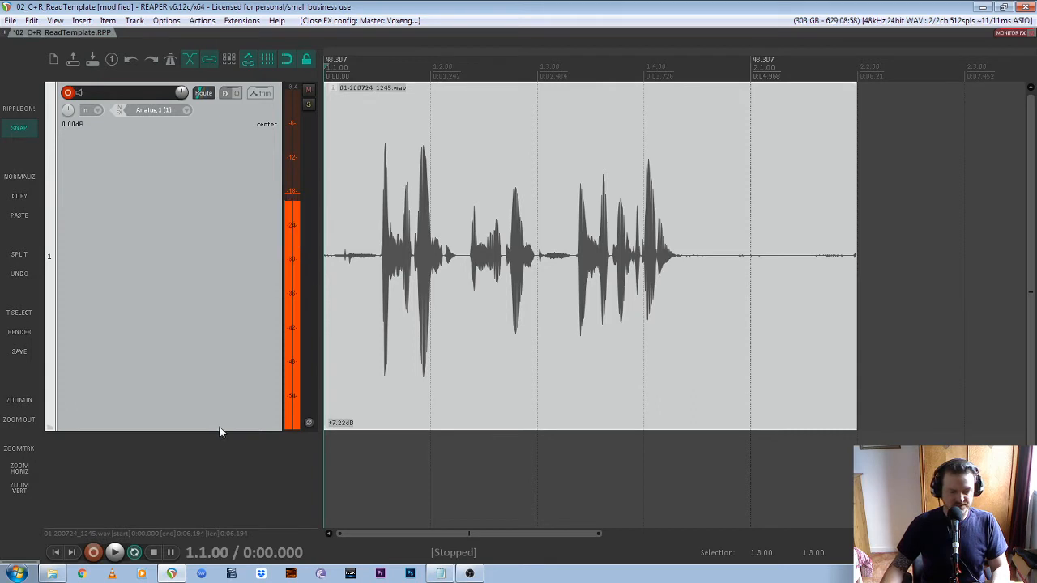
- Shrink track 1 to just above the height its controls need and leave the track deselected
{"action": "left_click_drag", "start_coordinate": [219, 432], "coordinate": [215, 146]}
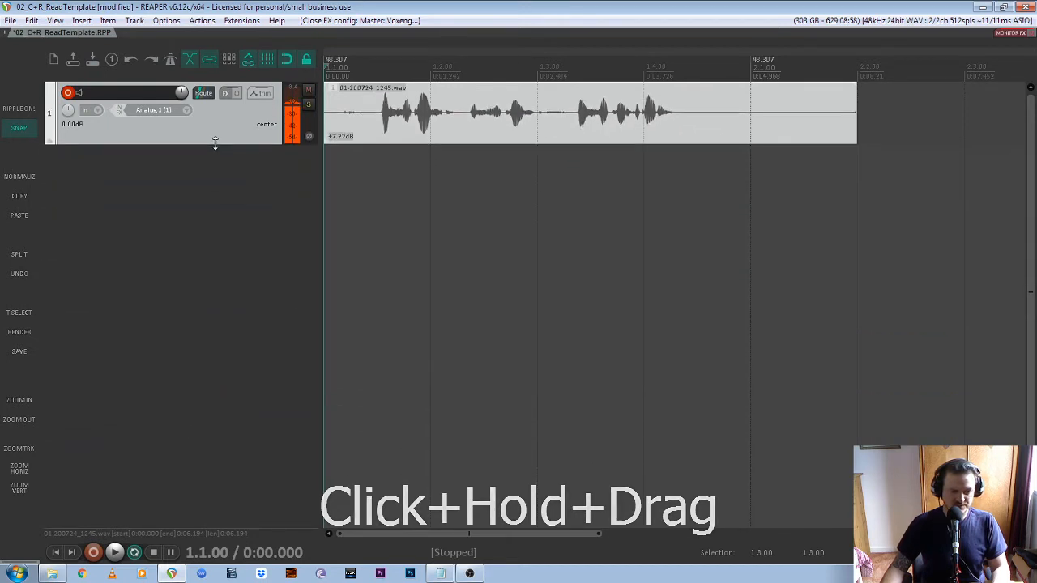
{"action": "left_click", "coordinate": [220, 173]}
{"action": "left_click", "coordinate": [221, 124]}
{"action": "left_click", "coordinate": [220, 202]}
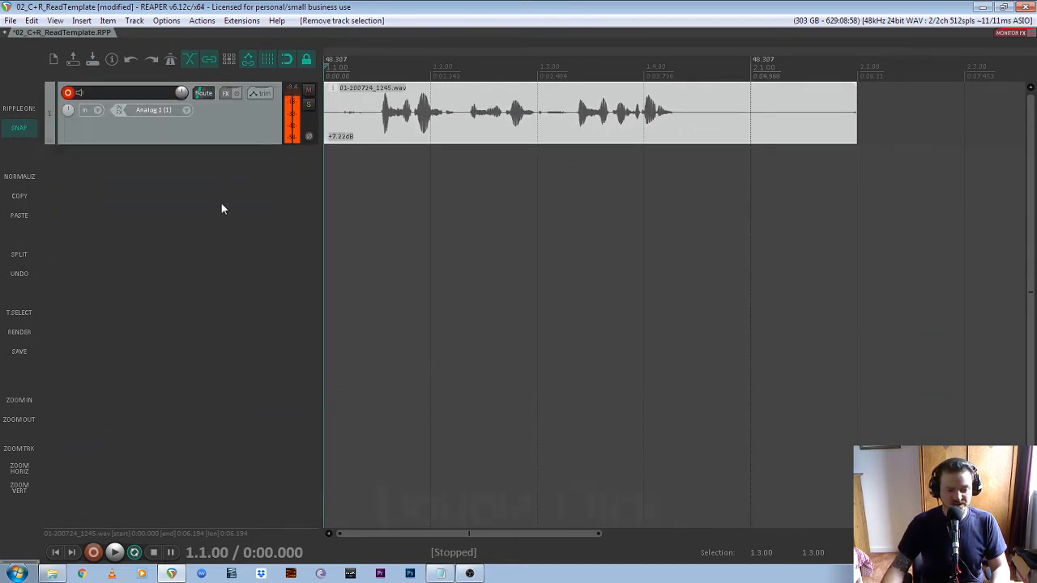
- Add three new empty tracks below track 1
{"action": "double_click", "coordinate": [217, 205]}
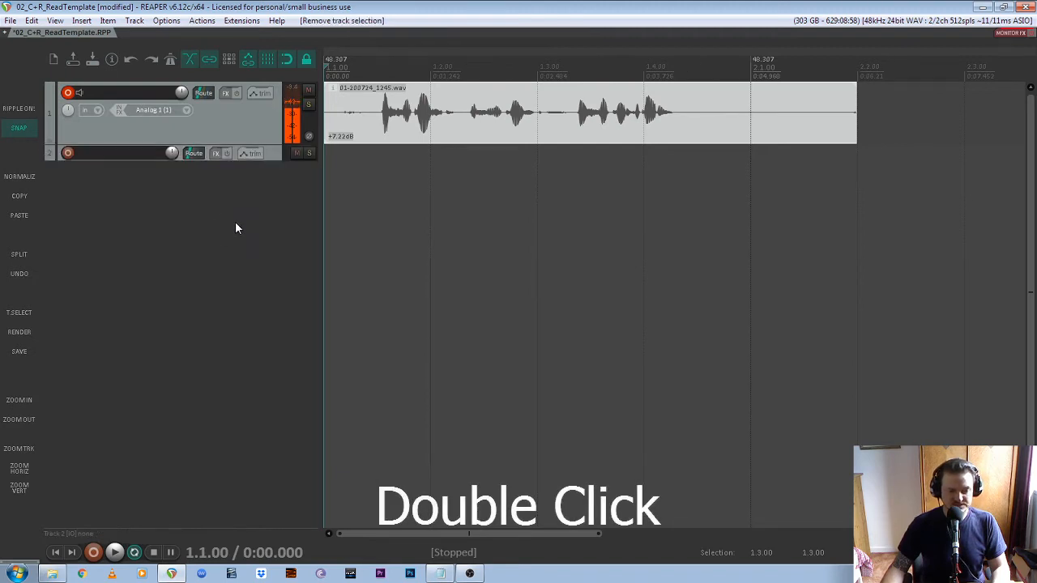
{"action": "double_click", "coordinate": [234, 223]}
{"action": "double_click", "coordinate": [228, 254]}
{"action": "left_click", "coordinate": [267, 299]}
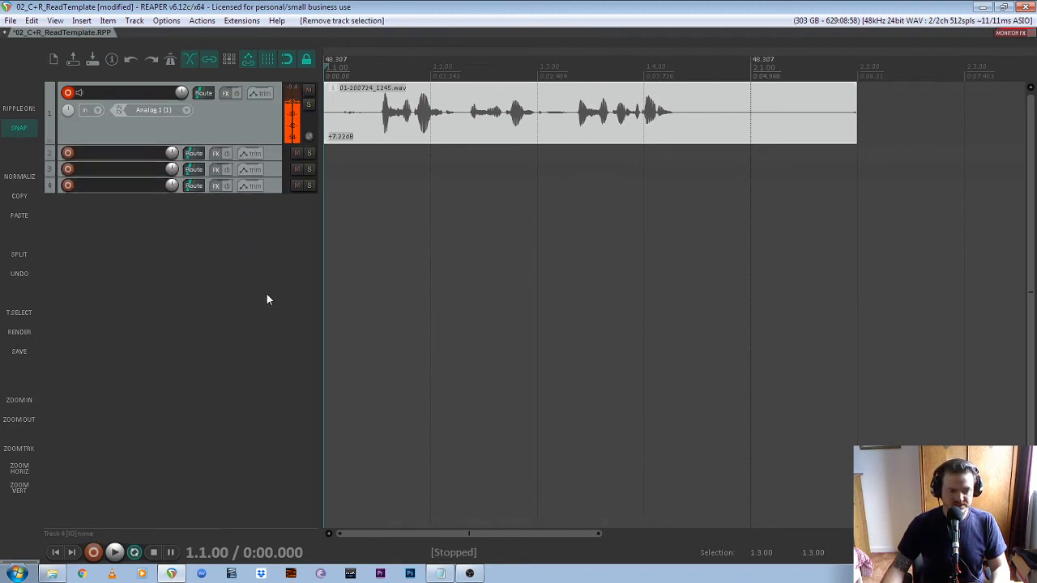
- Select all four tracks and scale their heights up and down together until they are equally tall
{"action": "left_click", "coordinate": [266, 131]}
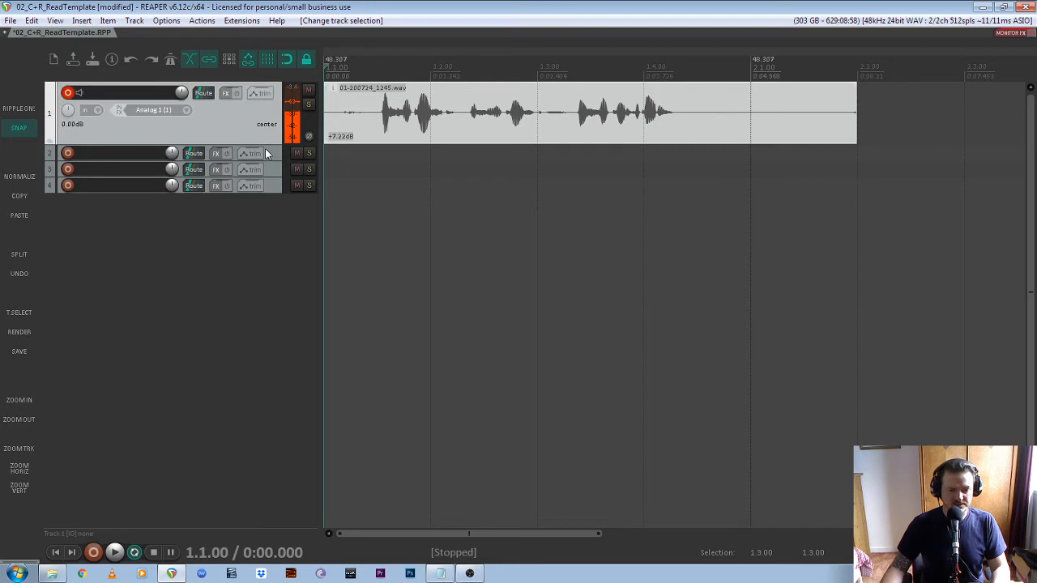
{"action": "left_click", "coordinate": [266, 150]}
{"action": "left_click", "coordinate": [265, 134]}
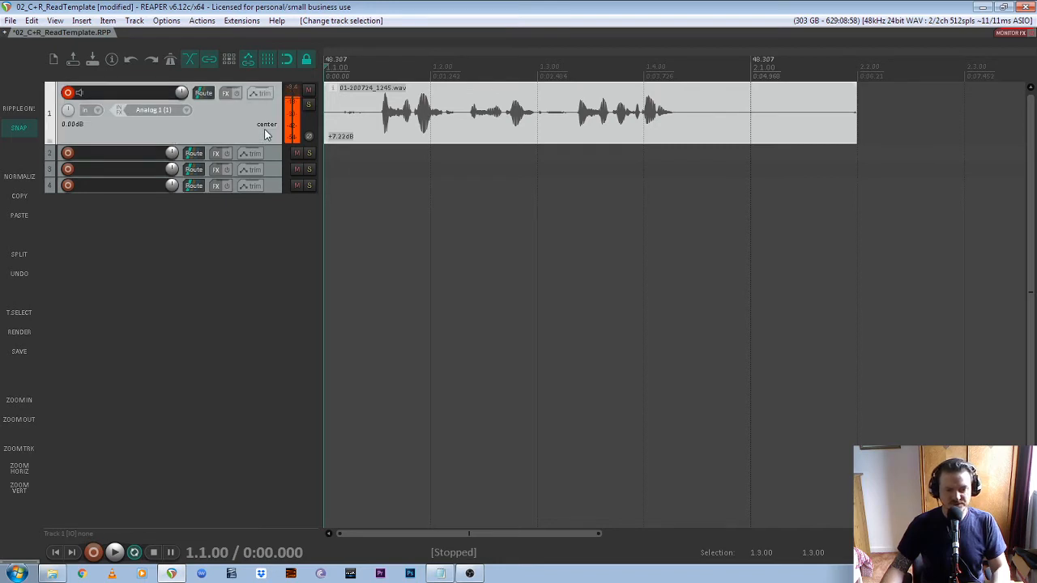
{"action": "left_click", "coordinate": [272, 187], "text": "shift"}
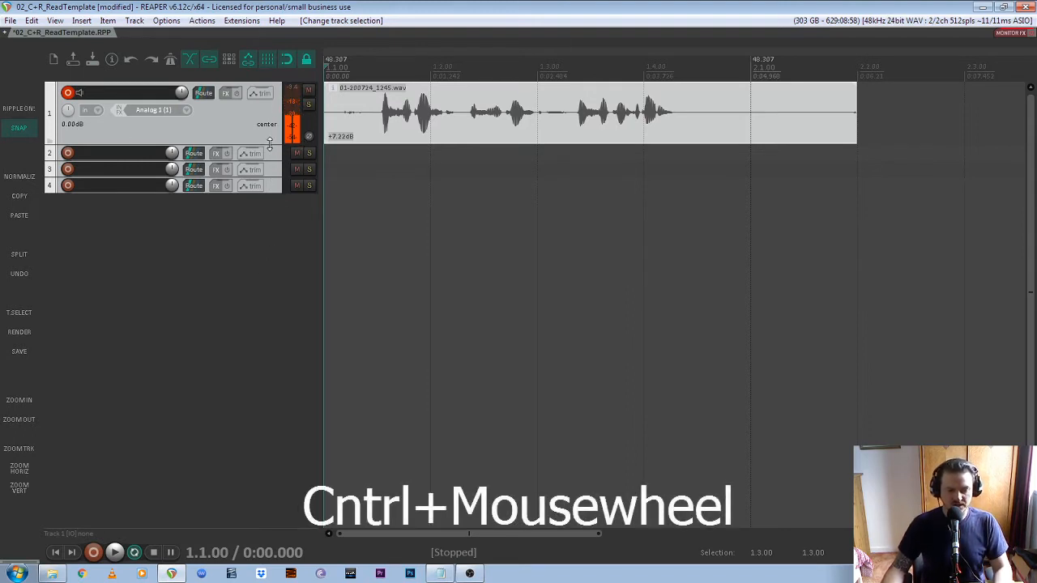
{"action": "scroll", "coordinate": [269, 144], "scroll_direction": "up", "scroll_amount": 3}
{"action": "scroll", "coordinate": [269, 144], "scroll_direction": "down", "scroll_amount": 4}
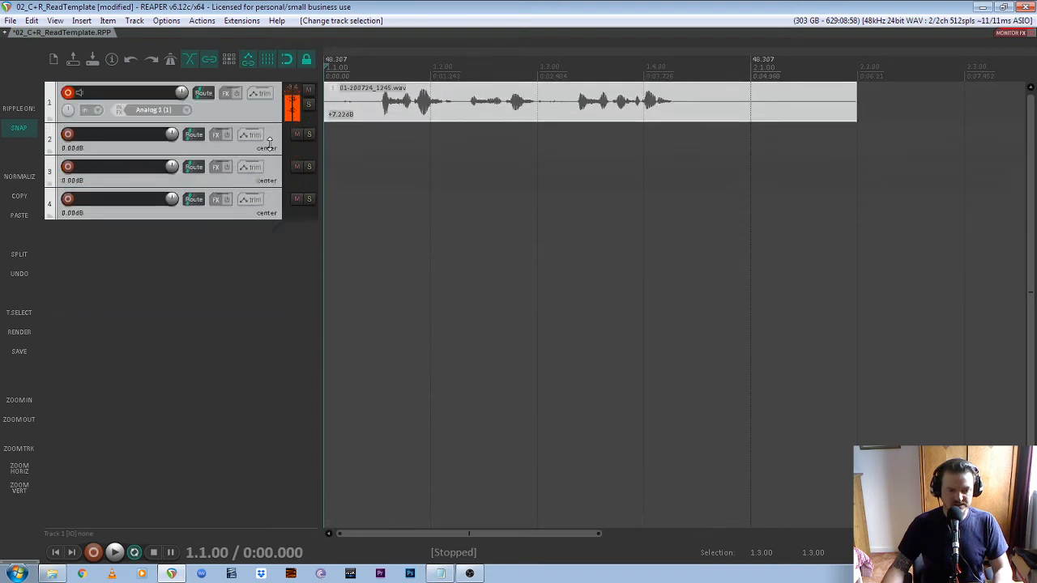
{"action": "scroll", "coordinate": [269, 144], "scroll_direction": "up", "scroll_amount": 2}
{"action": "scroll", "coordinate": [269, 145], "scroll_direction": "down", "scroll_amount": 3}
{"action": "scroll", "coordinate": [270, 144], "scroll_direction": "up", "scroll_amount": 2}
{"action": "scroll", "coordinate": [269, 144], "scroll_direction": "down", "scroll_amount": 1}
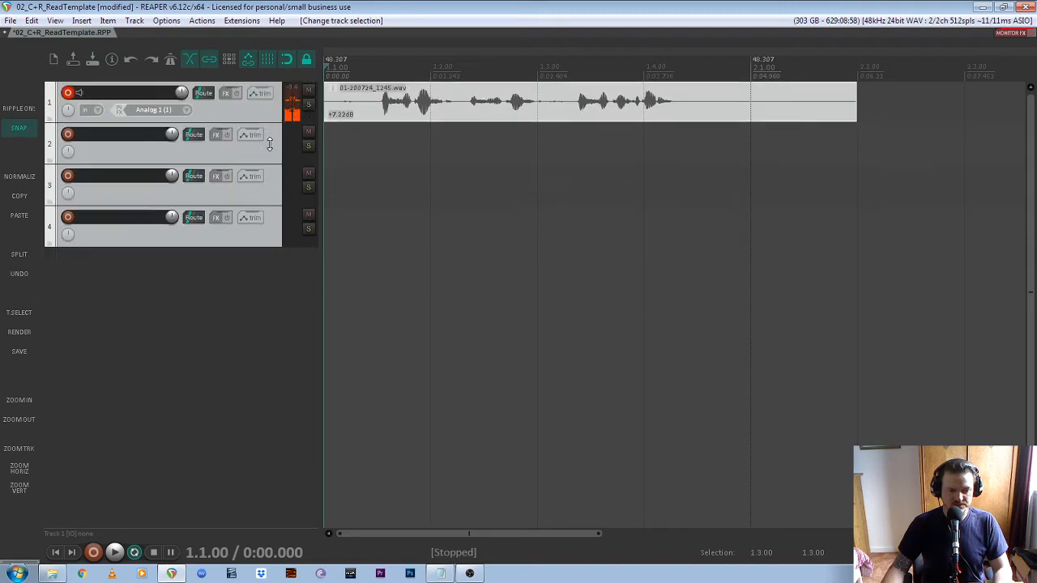
{"action": "scroll", "coordinate": [270, 144], "scroll_direction": "up", "scroll_amount": 1}
- Deselect the tracks, reduce all four to a compact height and show the mixer
{"action": "left_click", "coordinate": [247, 421]}
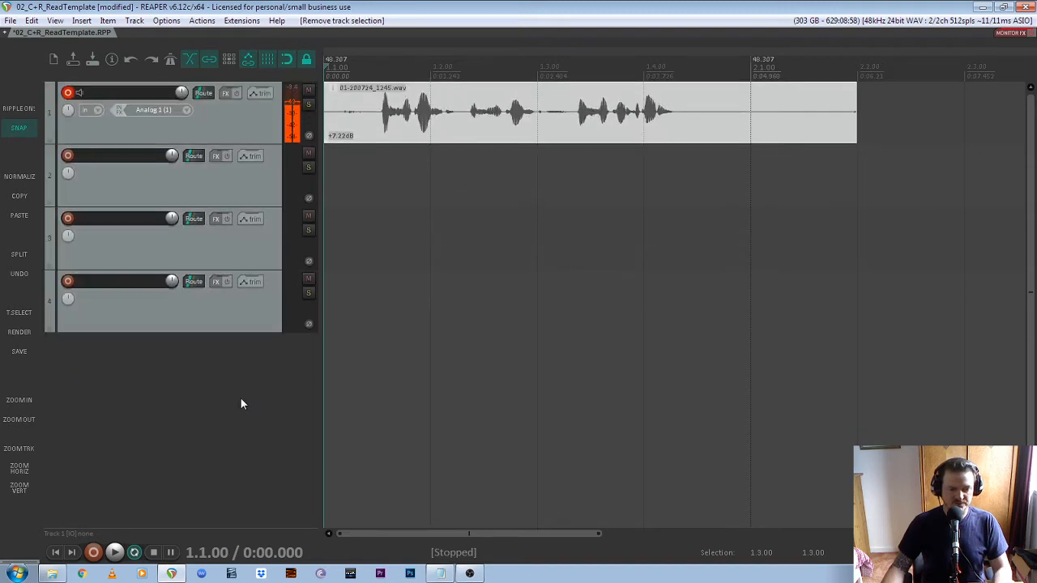
{"action": "scroll", "coordinate": [276, 267], "scroll_direction": "down", "scroll_amount": 1}
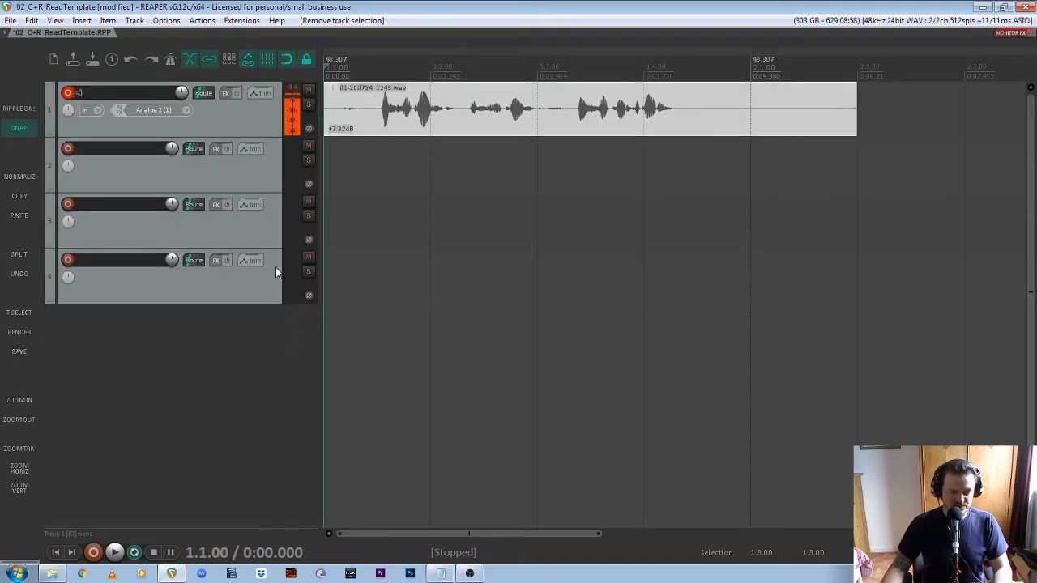
{"action": "scroll", "coordinate": [275, 268], "scroll_direction": "down", "scroll_amount": 1}
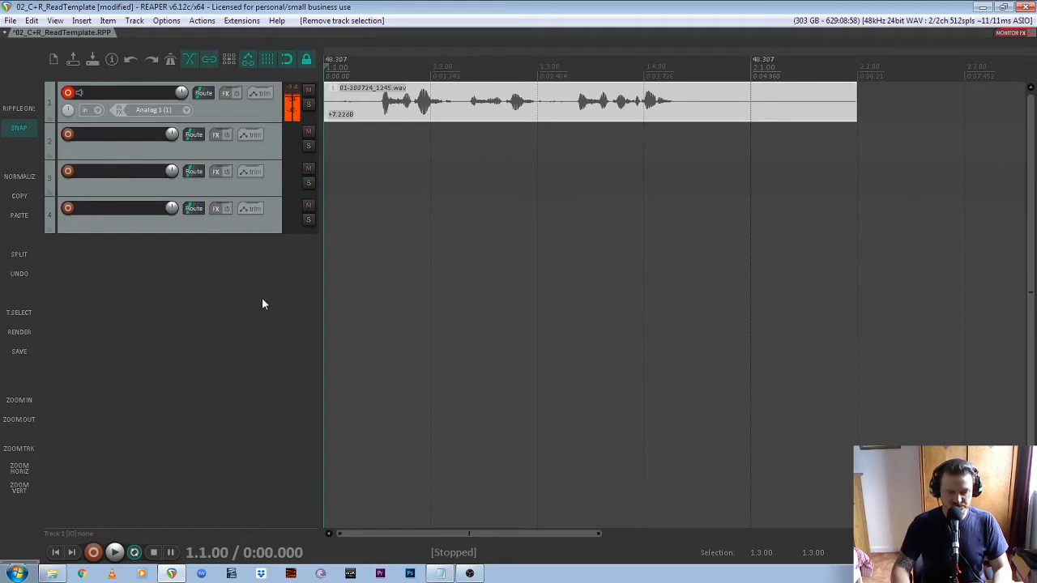
{"action": "key", "text": "ctrl+m"}
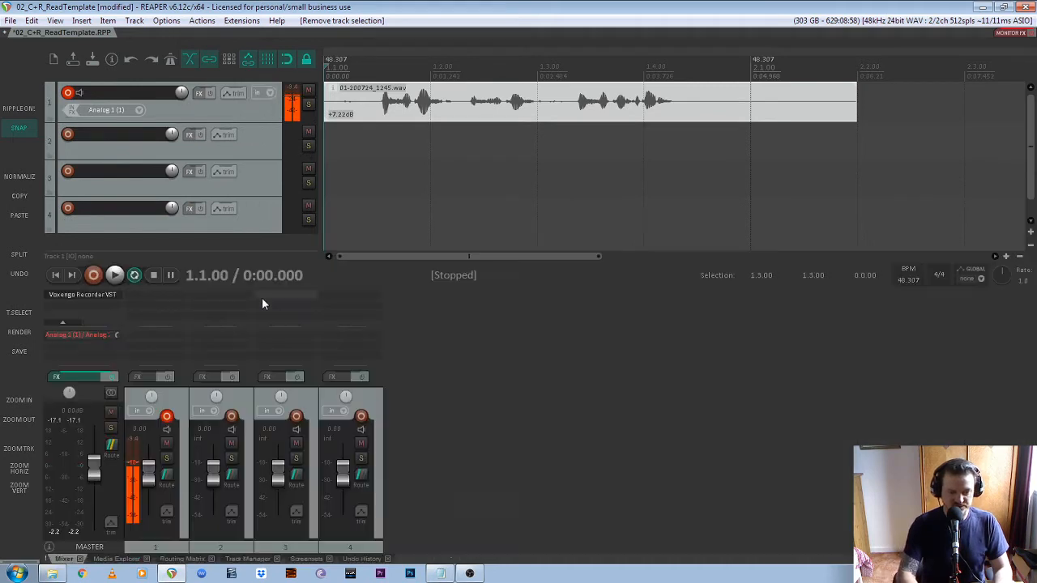
- Select the mixer strips of tracks 4, 3, 2 and 1 in turn, ending with track 4 selected
{"action": "left_click", "coordinate": [376, 406]}
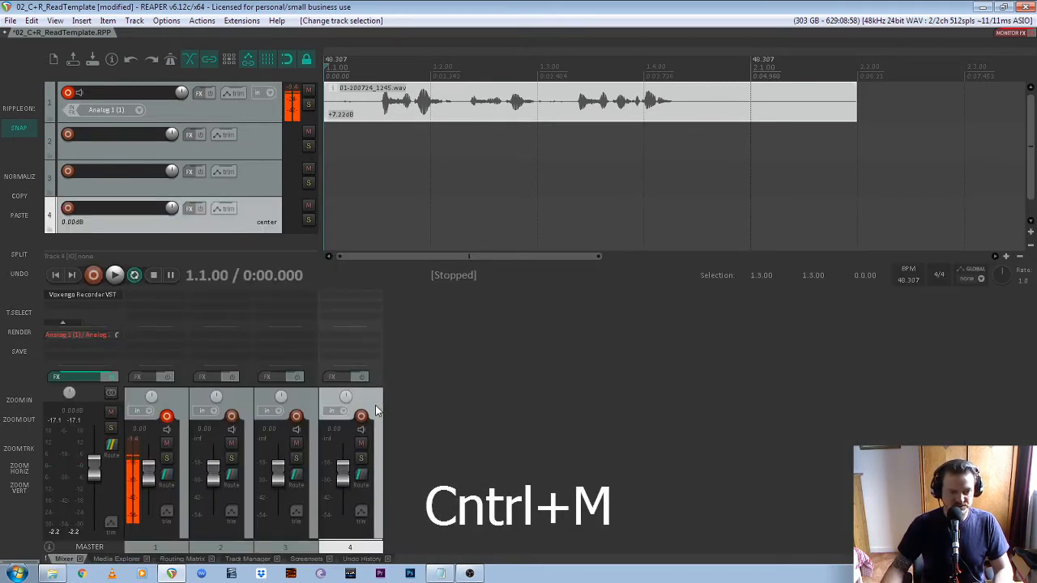
{"action": "left_click", "coordinate": [312, 389]}
{"action": "left_click", "coordinate": [244, 405]}
{"action": "left_click", "coordinate": [181, 405]}
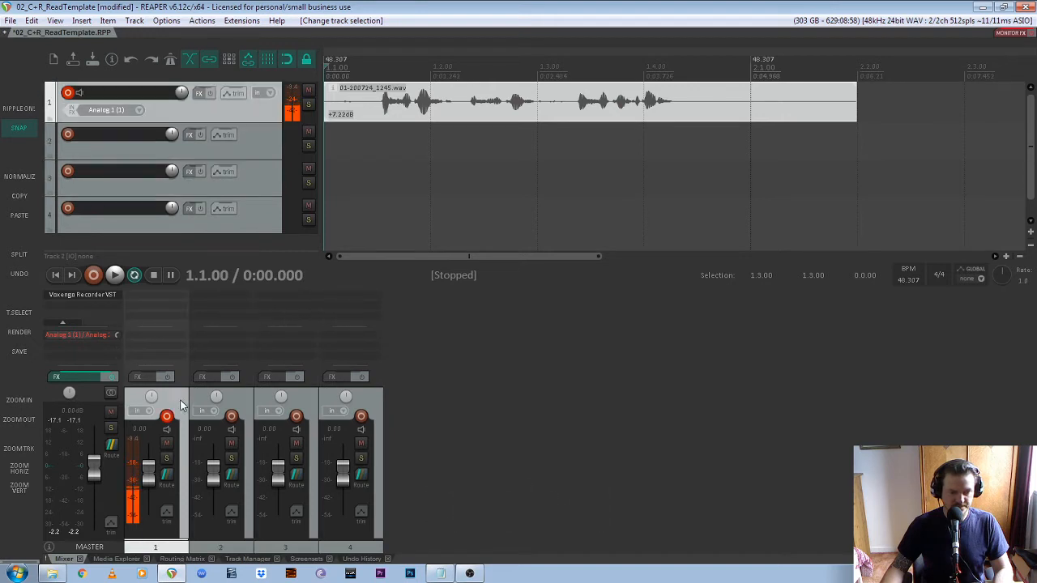
{"action": "left_click", "coordinate": [374, 400]}
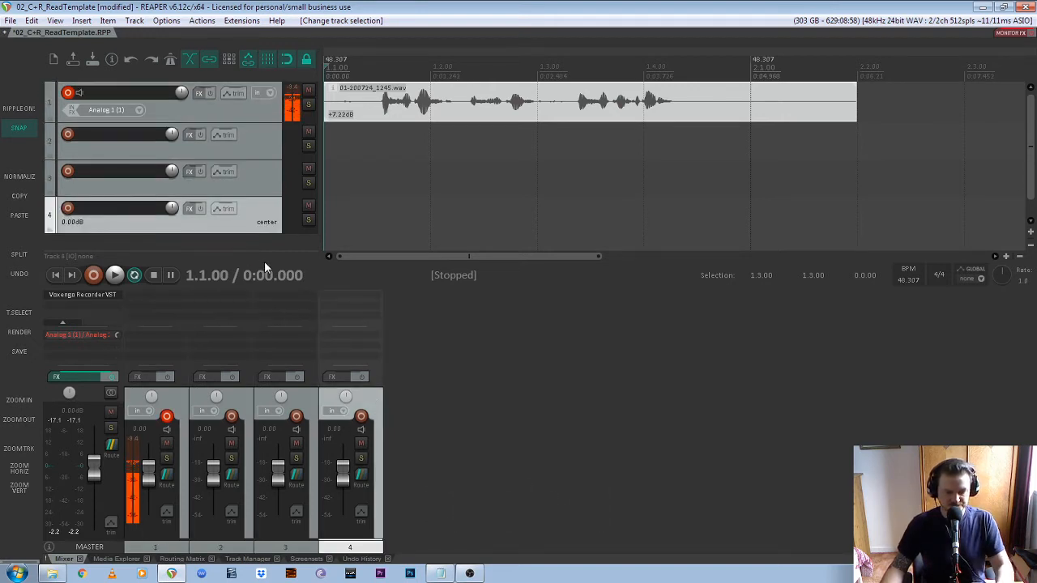
{"action": "left_click", "coordinate": [239, 188]}
{"action": "left_click", "coordinate": [262, 204]}
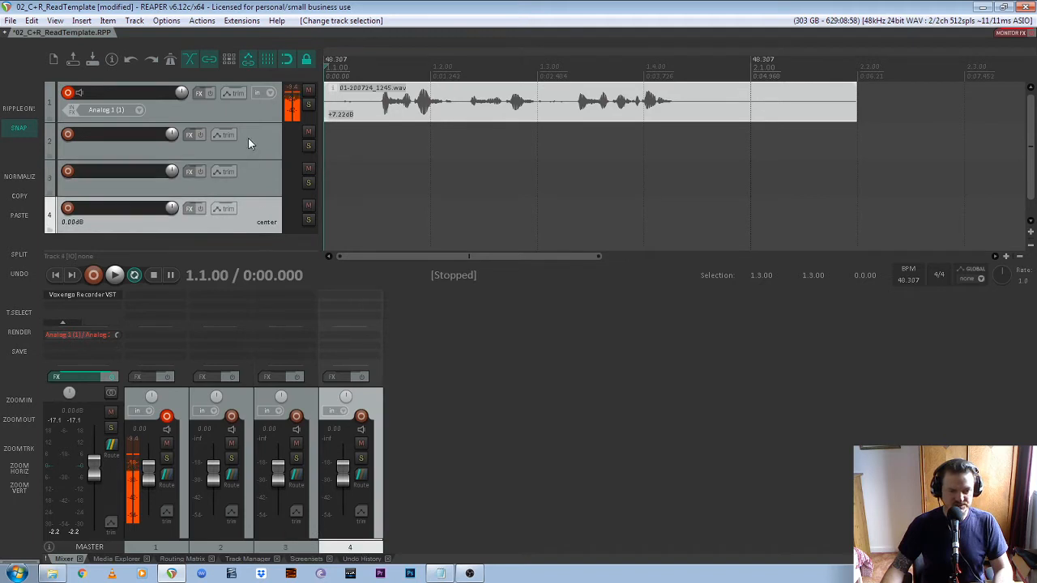
- Delete the three empty tracks 2 to 4 and leave the remaining track 1 deselected
{"action": "left_click", "coordinate": [248, 138]}
{"action": "left_click", "coordinate": [255, 227], "text": "shift"}
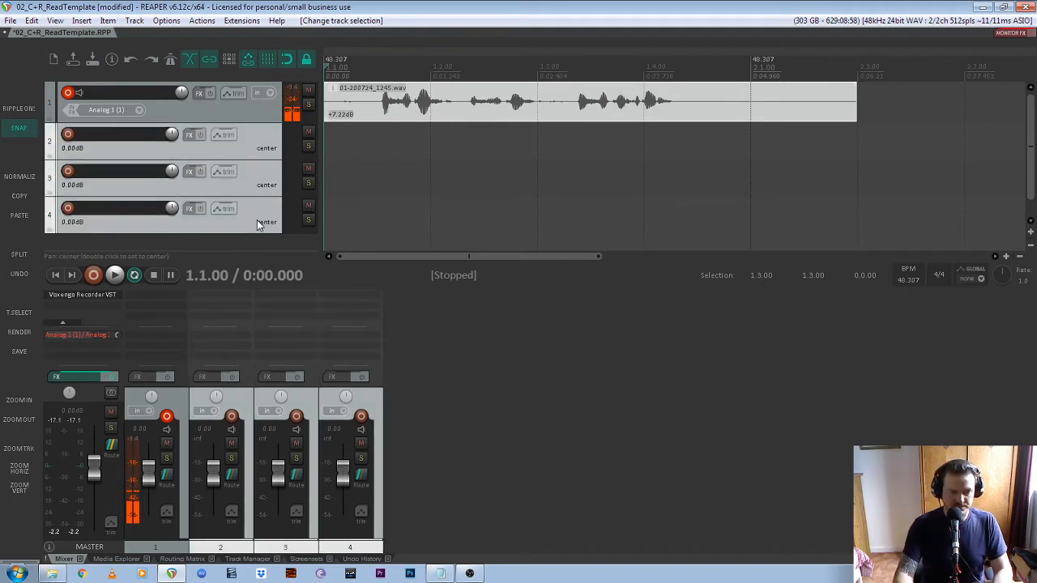
{"action": "key", "text": "Delete"}
{"action": "left_click", "coordinate": [249, 116]}
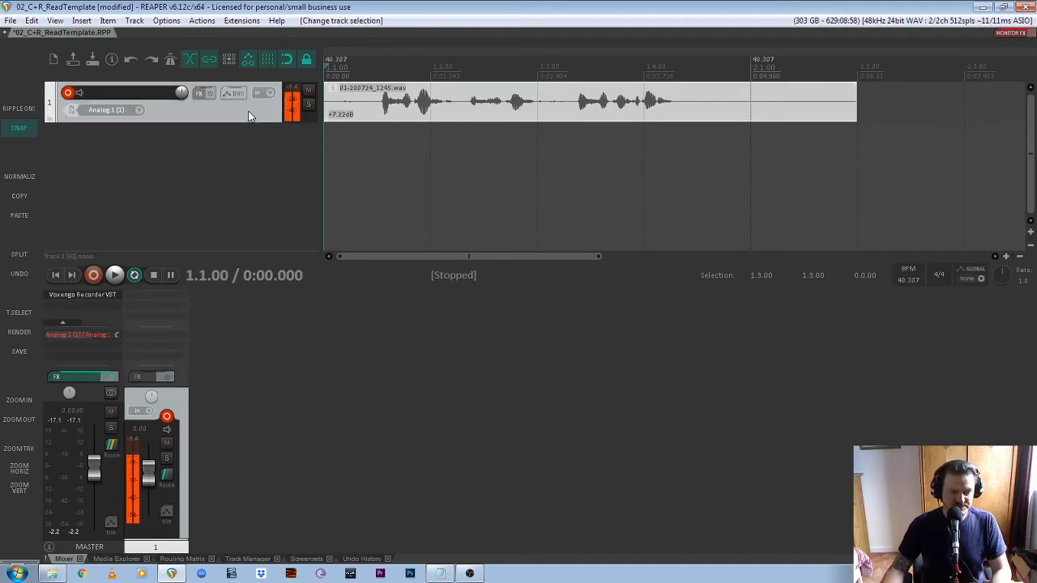
{"action": "left_click", "coordinate": [233, 177]}
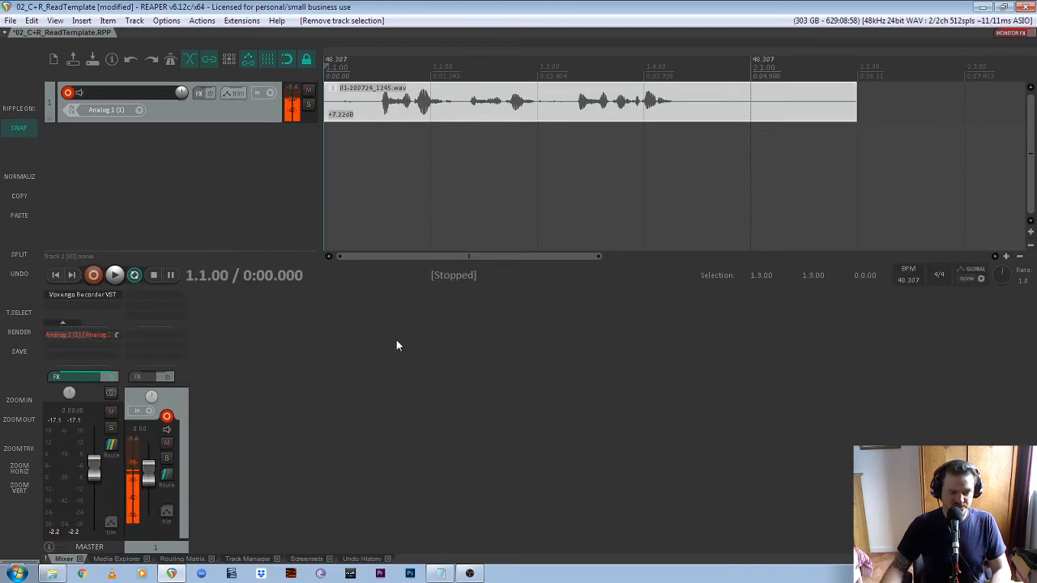
- Look through the master track's effects chain from ReaEQ to the second Limiter No6, and close the chain window
{"action": "left_click", "coordinate": [79, 375]}
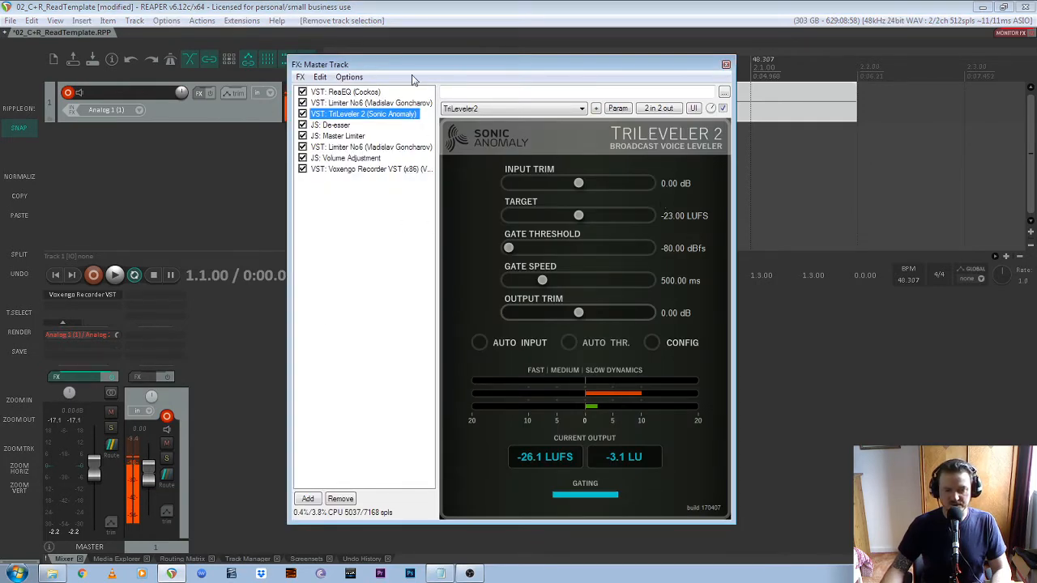
{"action": "left_click", "coordinate": [365, 91]}
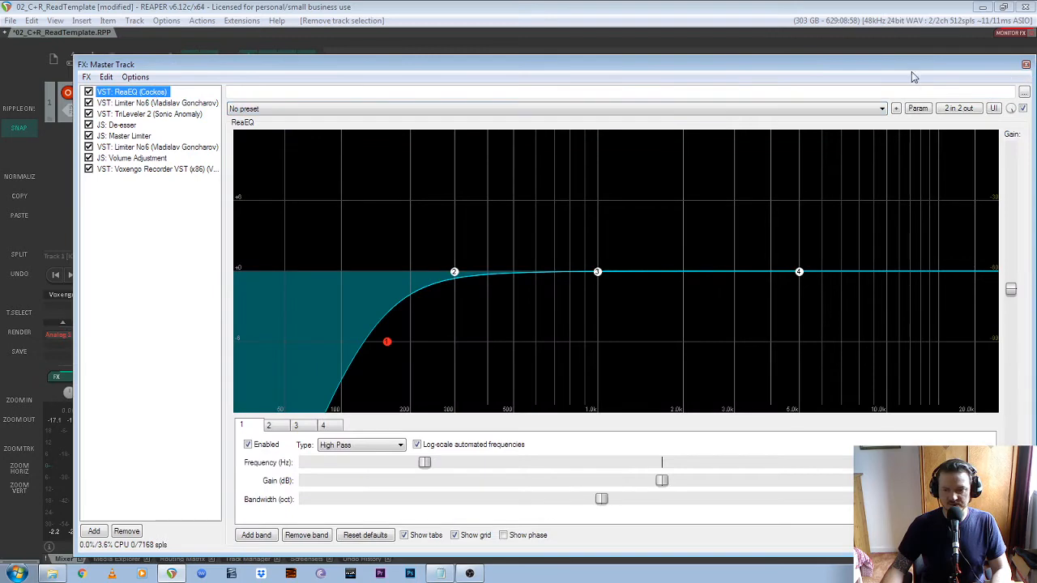
{"action": "left_click", "coordinate": [146, 104]}
{"action": "left_click", "coordinate": [142, 114]}
{"action": "left_click", "coordinate": [138, 126]}
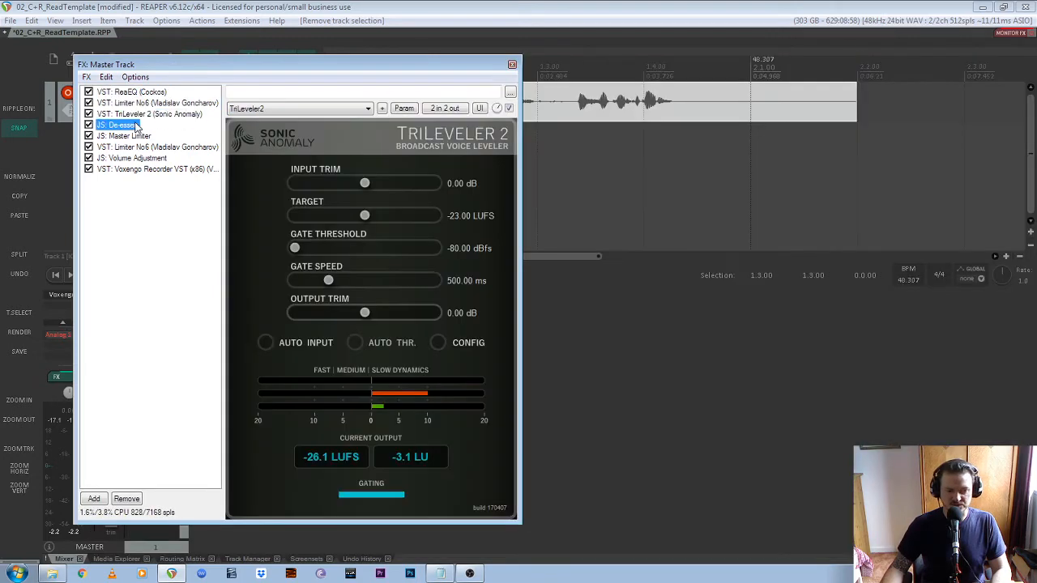
{"action": "left_click", "coordinate": [133, 136]}
{"action": "left_click", "coordinate": [146, 147]}
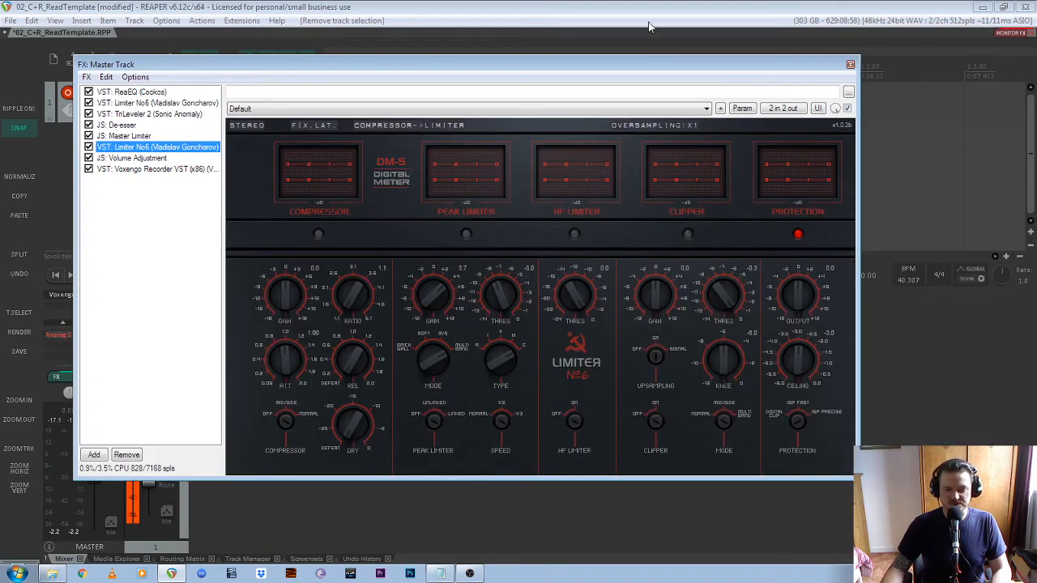
{"action": "left_click", "coordinate": [850, 64]}
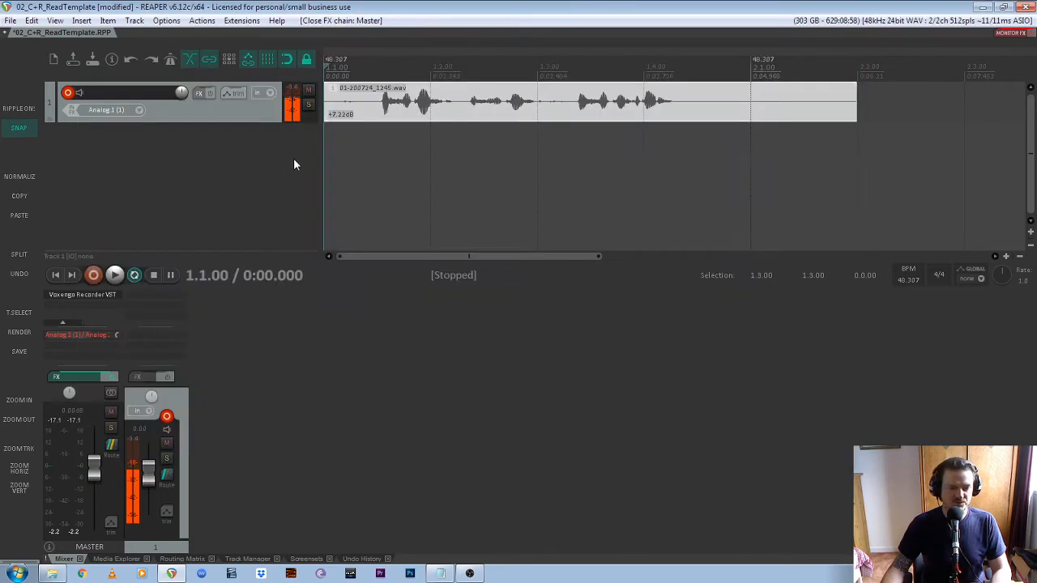
- Select track 1 and hide the mixer
{"action": "left_click", "coordinate": [249, 118]}
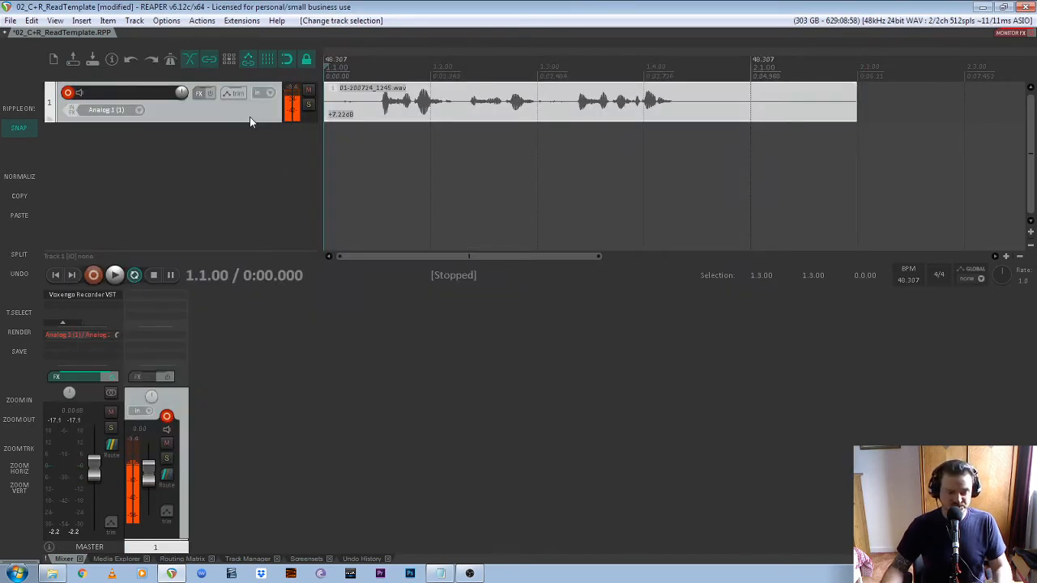
{"action": "key", "text": "ctrl+m"}
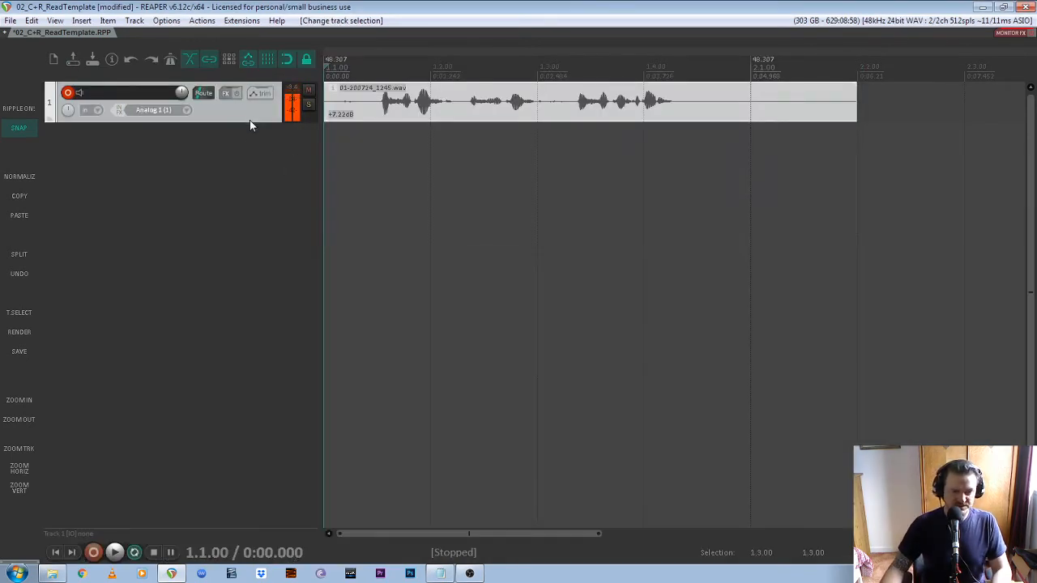
- Enlarge track 1 until it fills most of the arrange area, and shrink it back to its compact height
{"action": "left_click_drag", "start_coordinate": [250, 121], "coordinate": [231, 431]}
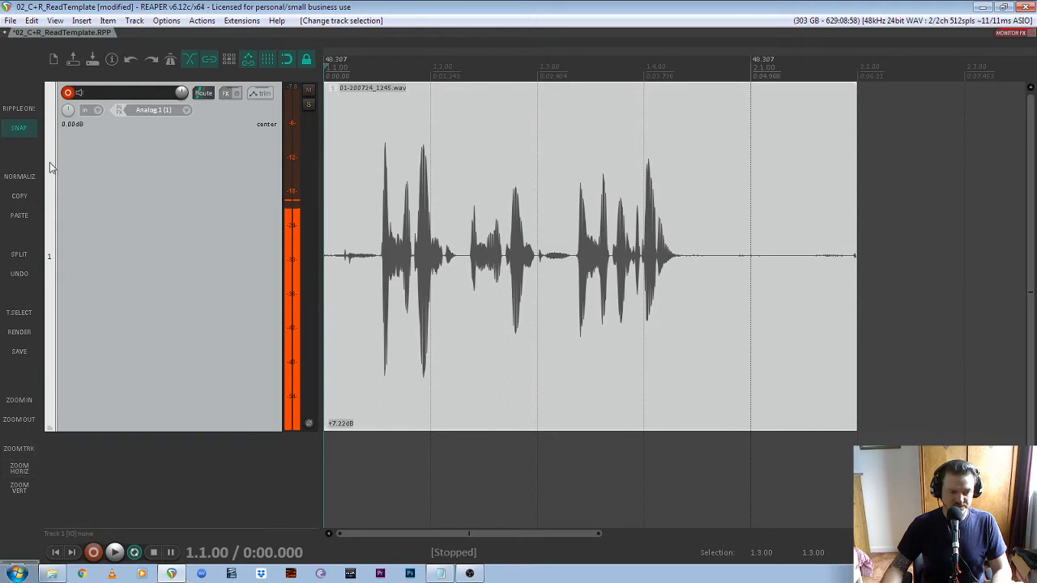
{"action": "left_click", "coordinate": [234, 442]}
{"action": "left_click", "coordinate": [240, 243]}
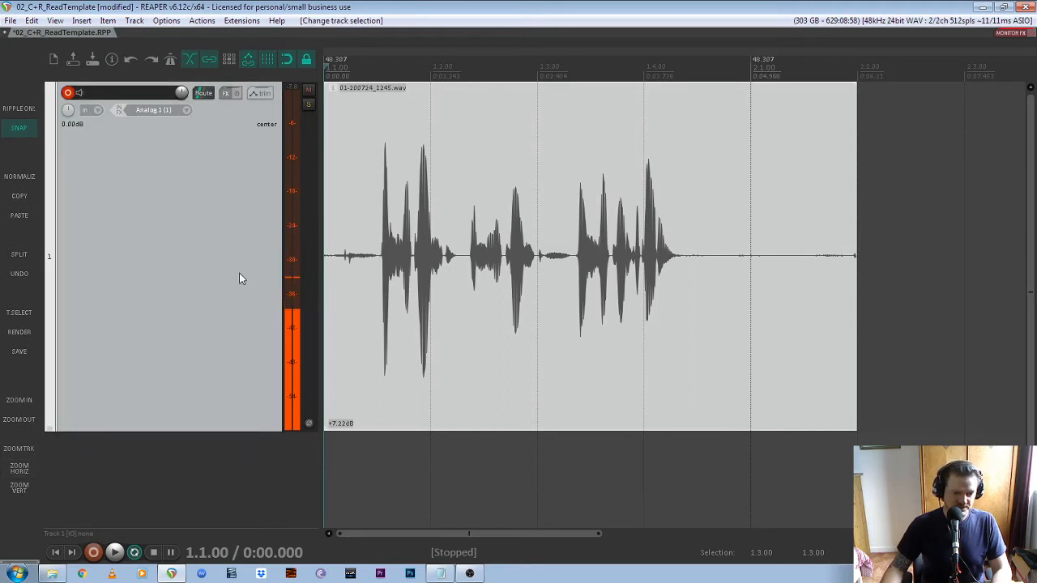
{"action": "left_click_drag", "start_coordinate": [230, 431], "coordinate": [257, 113]}
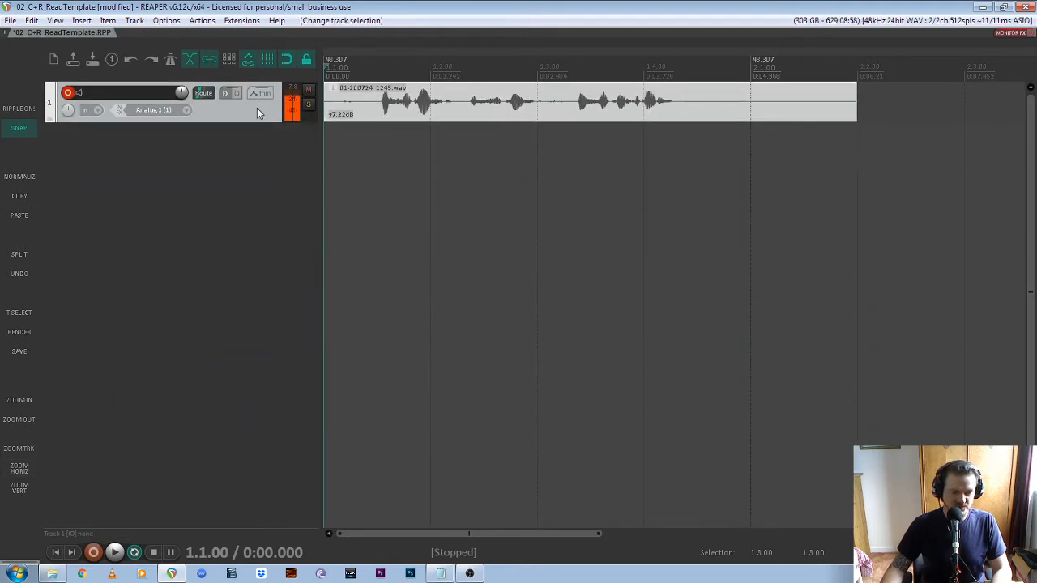
{"action": "left_click", "coordinate": [238, 272]}
{"action": "left_click", "coordinate": [239, 118]}
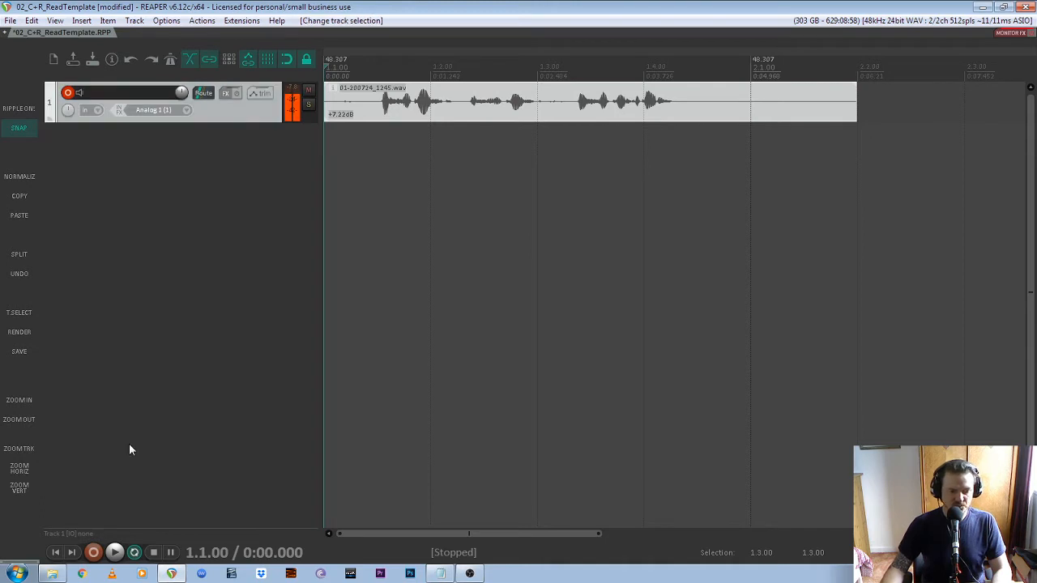
- Toggle the selected track's zoom on and off several times, ending with track 1 at its compact height
{"action": "left_click", "coordinate": [19, 450]}
{"action": "left_click", "coordinate": [19, 450]}
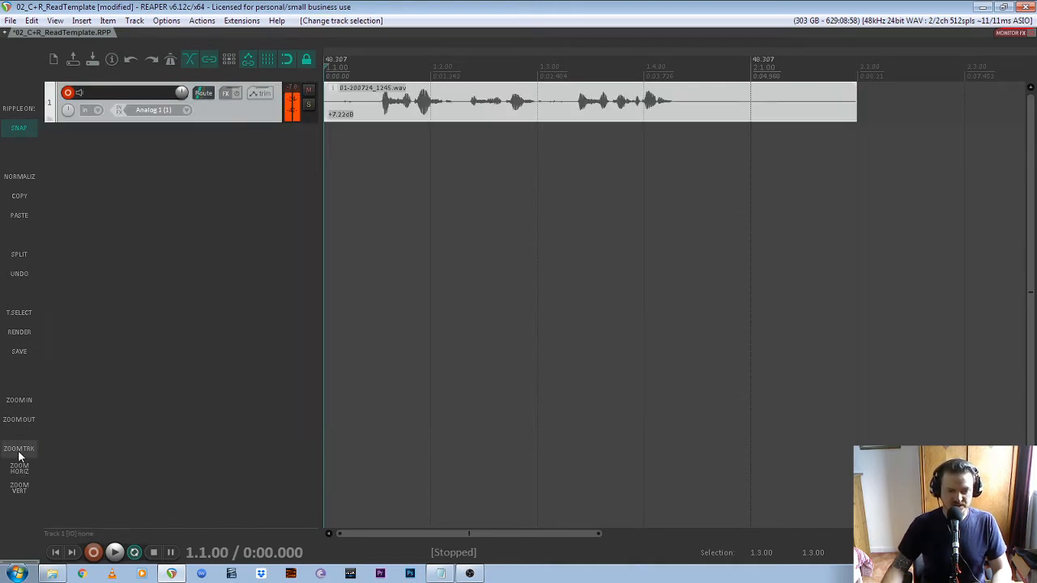
{"action": "left_click", "coordinate": [20, 453]}
{"action": "left_click", "coordinate": [19, 454]}
{"action": "left_click", "coordinate": [19, 455]}
{"action": "left_click", "coordinate": [19, 455]}
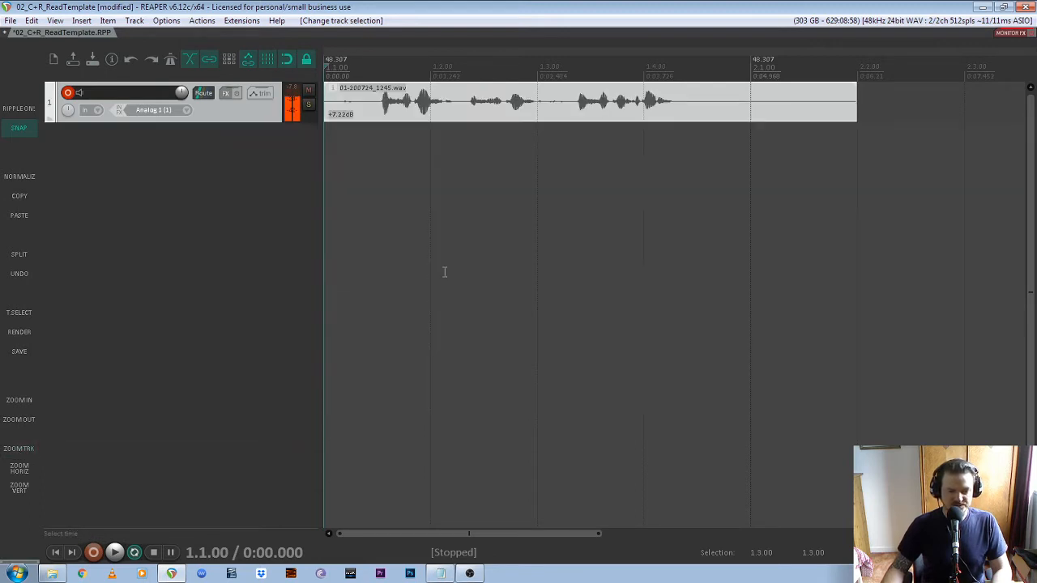
- Fit the timeline horizontally to the recorded take before and after trimming the take's end to about 1.24 seconds
{"action": "scroll", "coordinate": [486, 243], "scroll_direction": "down", "scroll_amount": 6}
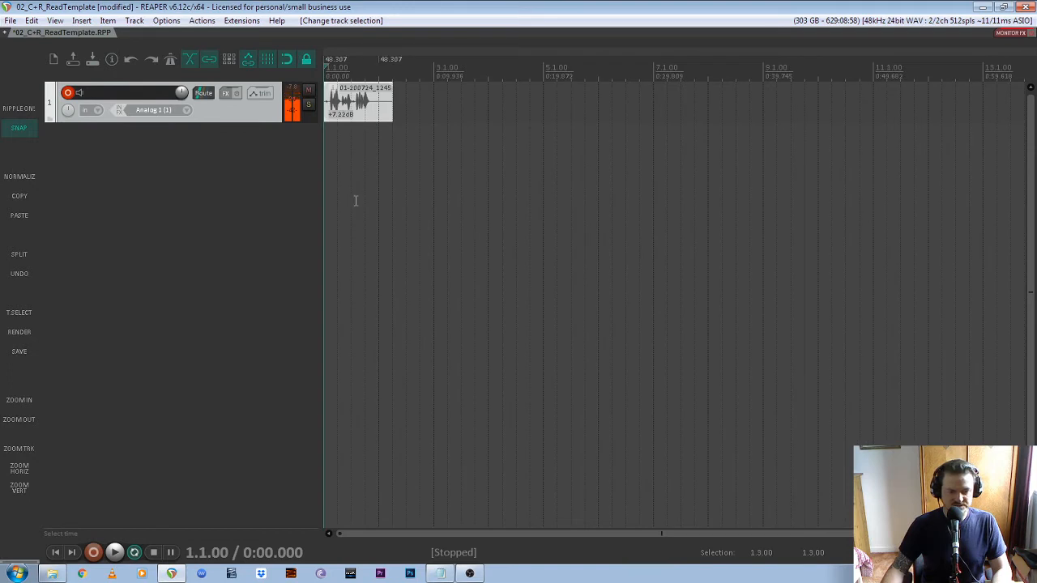
{"action": "left_click", "coordinate": [21, 470]}
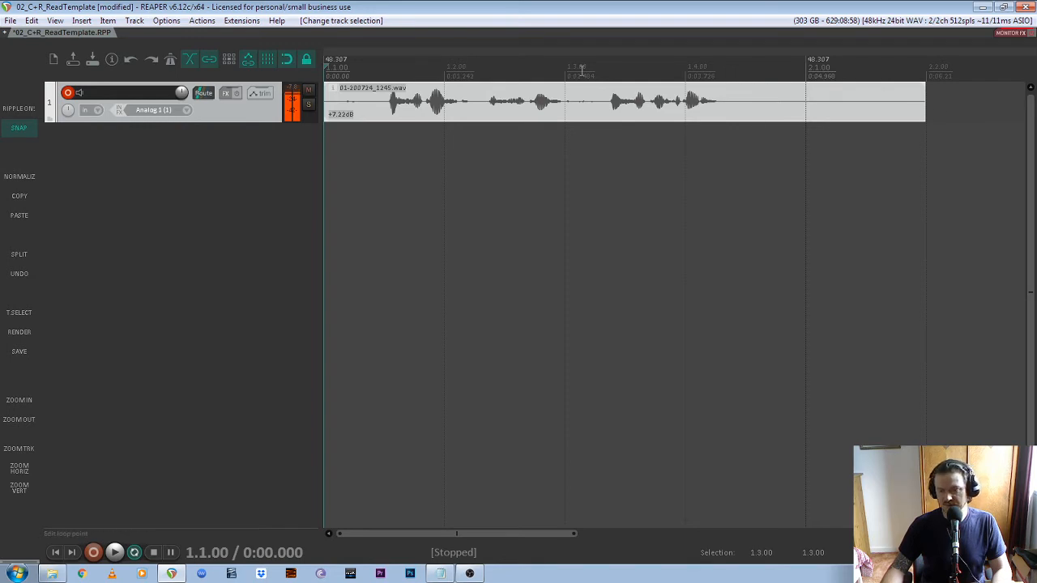
{"action": "left_click_drag", "start_coordinate": [920, 105], "coordinate": [451, 134]}
{"action": "left_click", "coordinate": [19, 471]}
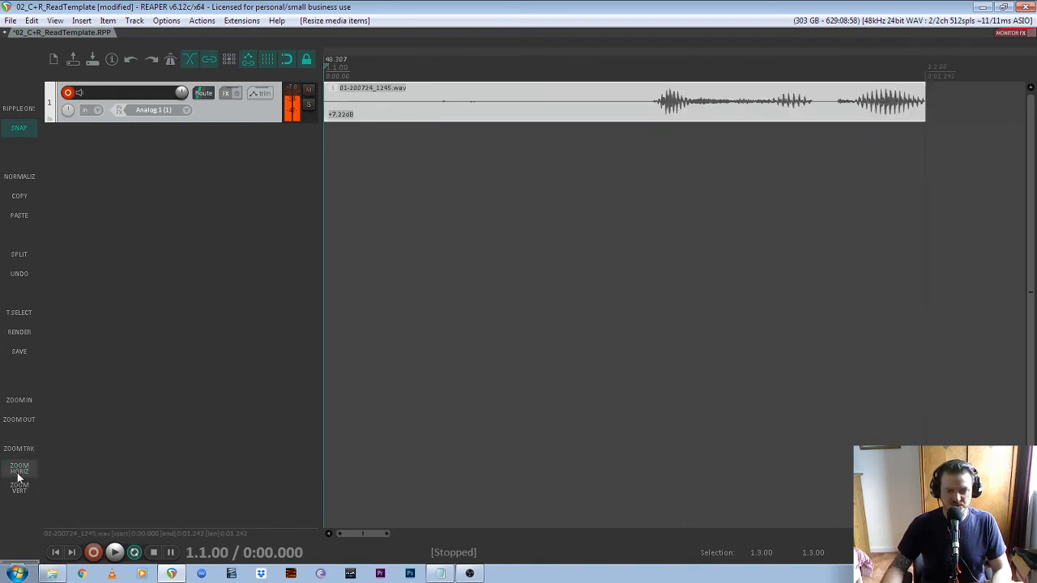
- Extend the end of the trimmed take out to about 6.21 seconds
{"action": "scroll", "coordinate": [519, 154], "scroll_direction": "down", "scroll_amount": 5}
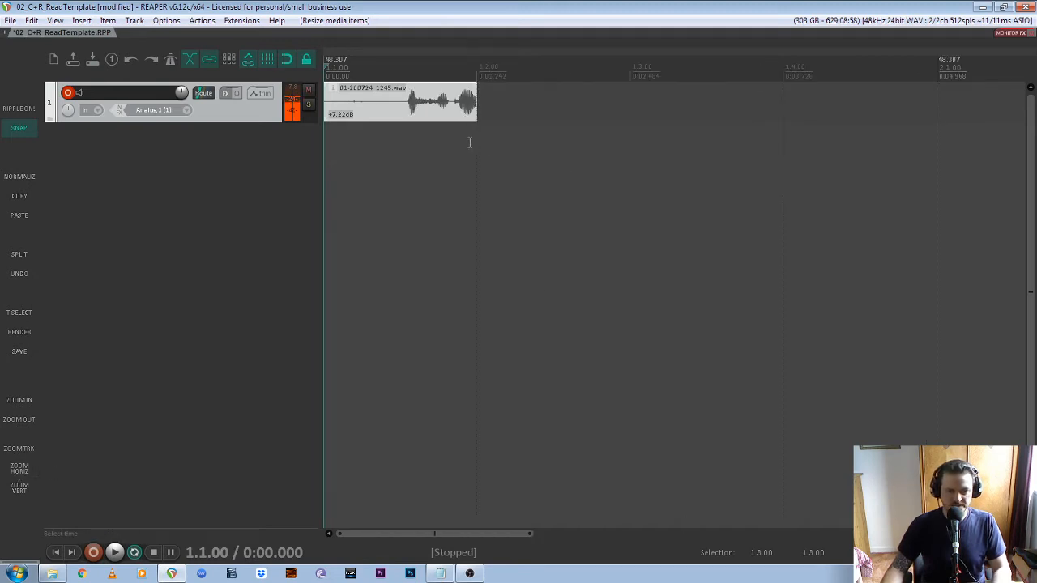
{"action": "left_click_drag", "start_coordinate": [400, 103], "coordinate": [710, 140]}
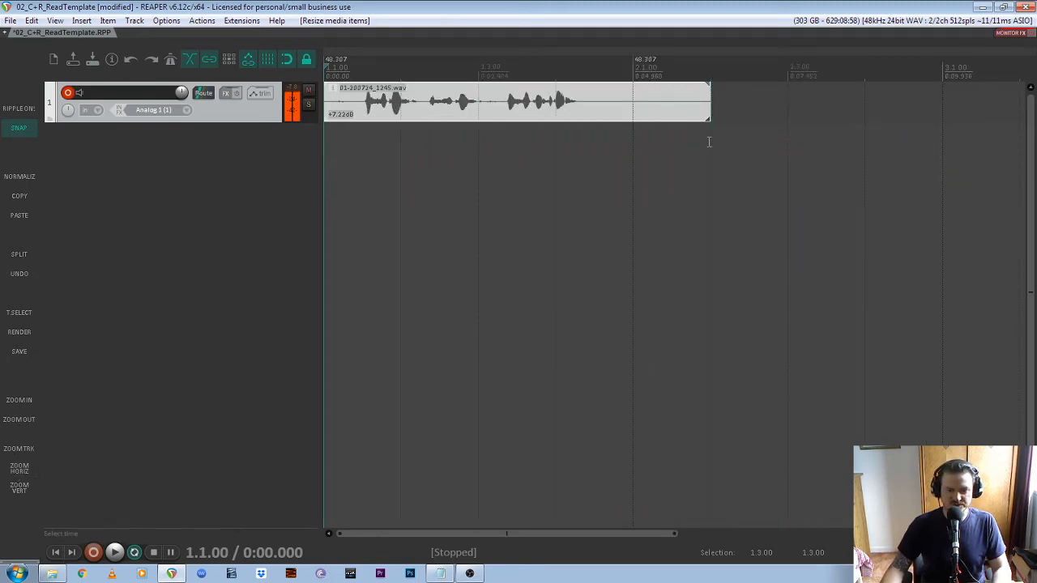
- Add four new empty tracks below track 1
{"action": "left_click", "coordinate": [247, 130]}
{"action": "left_click", "coordinate": [249, 114]}
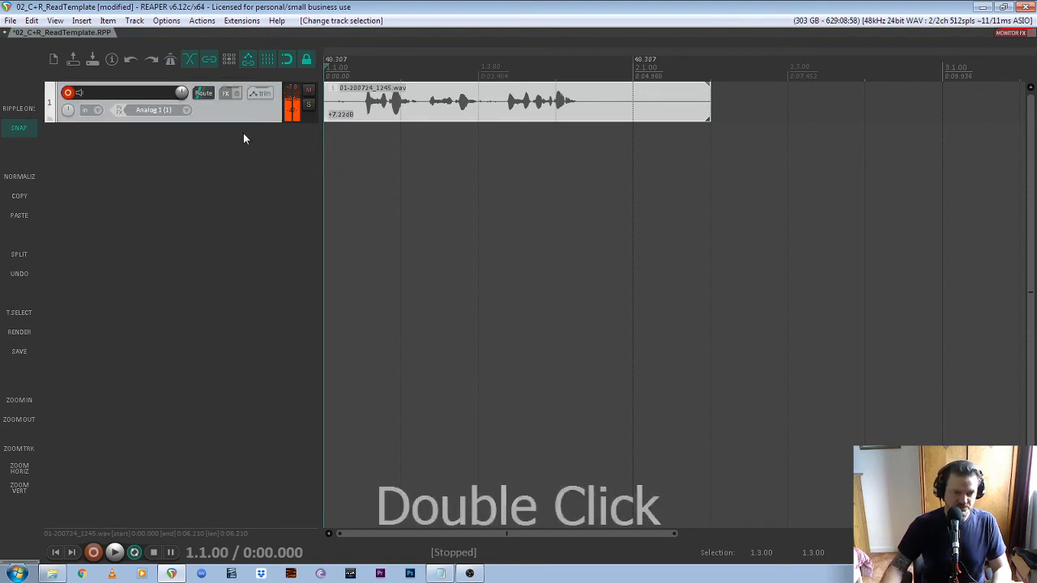
{"action": "double_click", "coordinate": [243, 134]}
{"action": "double_click", "coordinate": [234, 202]}
{"action": "double_click", "coordinate": [234, 245]}
{"action": "double_click", "coordinate": [227, 320]}
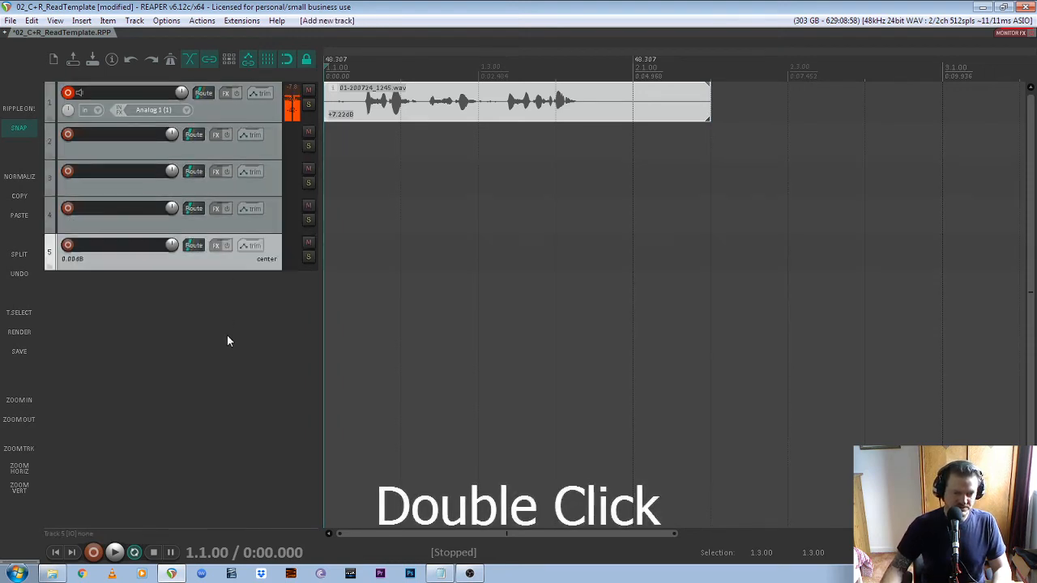
- Enlarge the heights of all five tracks and zoom vertically so that all of them fit in view
{"action": "scroll", "coordinate": [277, 207], "scroll_direction": "up", "scroll_amount": 4}
{"action": "scroll", "coordinate": [277, 205], "scroll_direction": "up", "scroll_amount": 5}
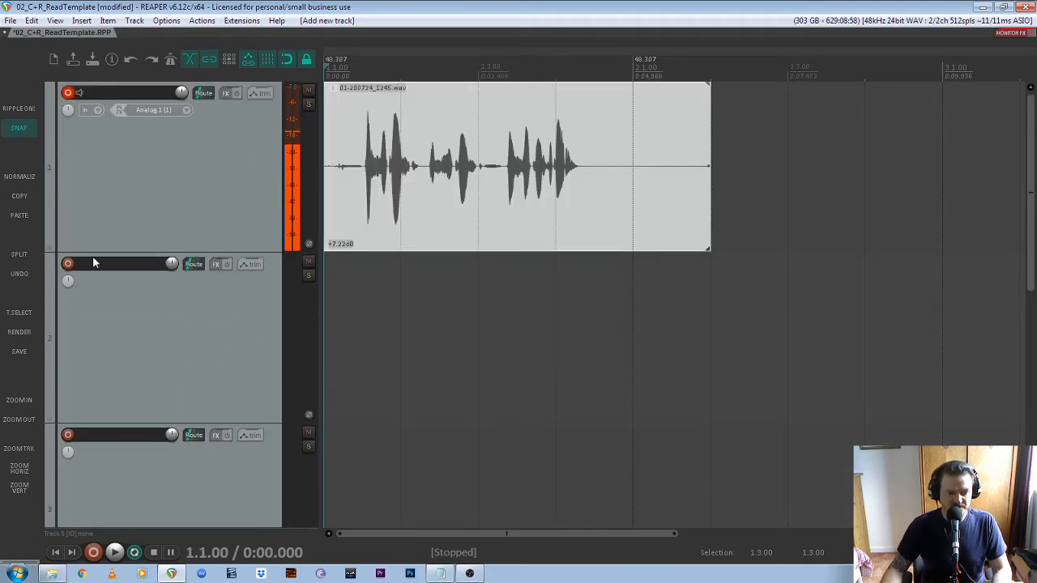
{"action": "left_click", "coordinate": [20, 490]}
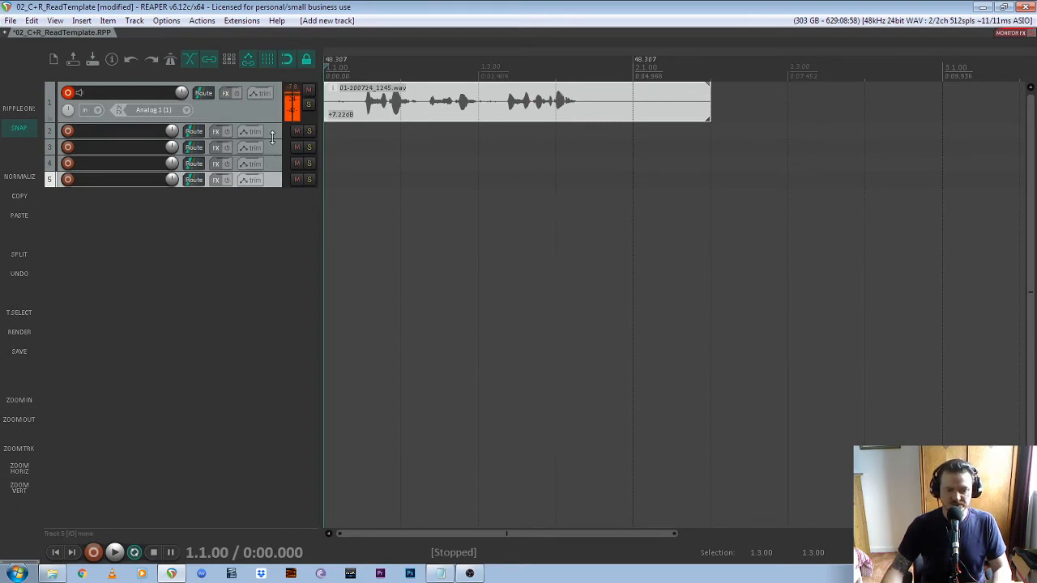
- Scale the track heights up and down until all five tracks are equally tall at a compact height
{"action": "scroll", "coordinate": [273, 137], "scroll_direction": "up", "scroll_amount": 2}
{"action": "scroll", "coordinate": [273, 137], "scroll_direction": "down", "scroll_amount": 1}
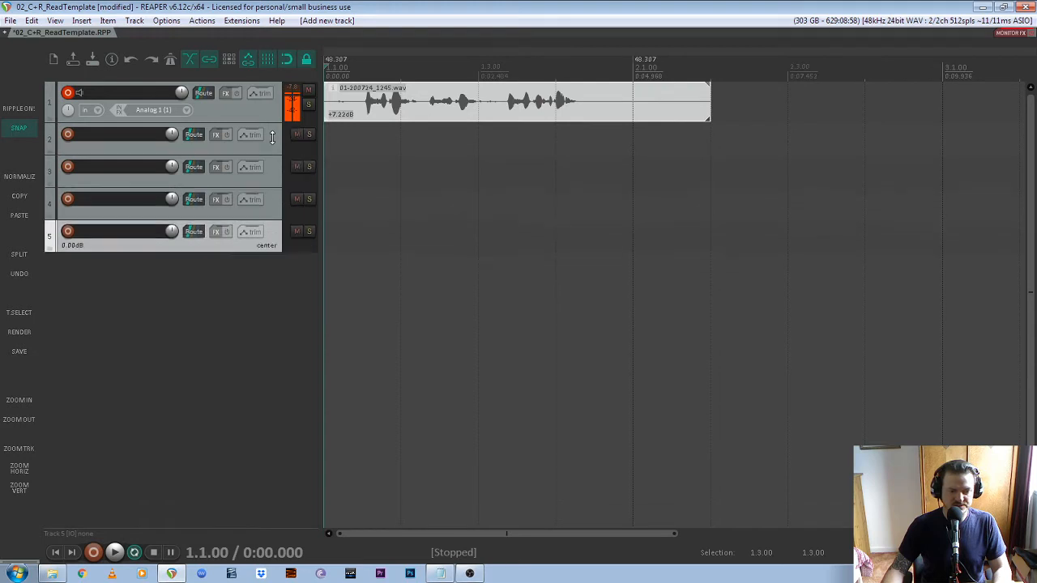
{"action": "scroll", "coordinate": [272, 138], "scroll_direction": "up", "scroll_amount": 2}
{"action": "scroll", "coordinate": [272, 137], "scroll_direction": "down", "scroll_amount": 3}
{"action": "scroll", "coordinate": [272, 138], "scroll_direction": "up", "scroll_amount": 2}
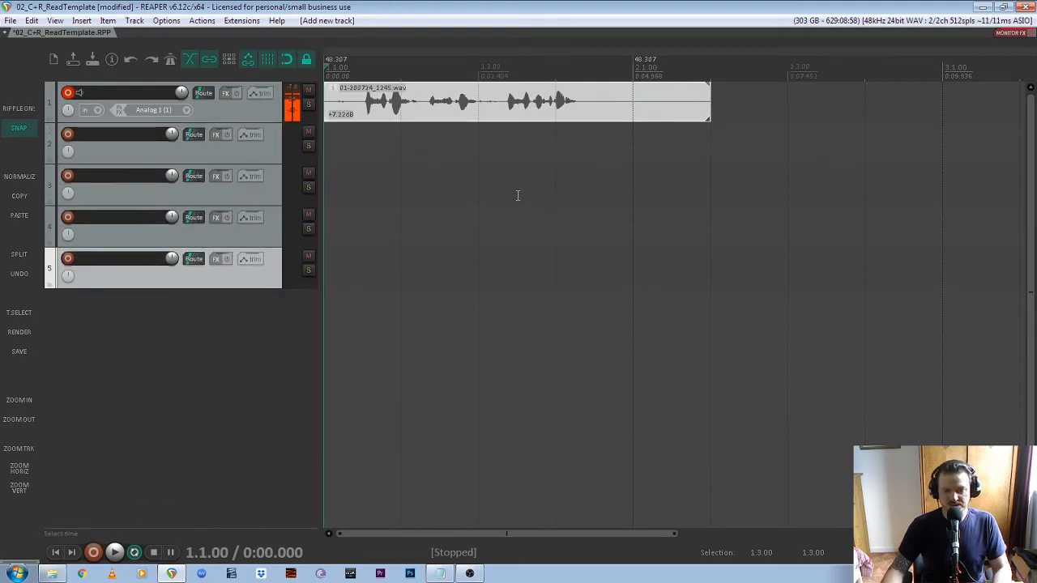
- Zoom the timeline in and out around different parts of the take, ending with the whole take in view
{"action": "scroll", "coordinate": [452, 203], "scroll_direction": "up", "scroll_amount": 3}
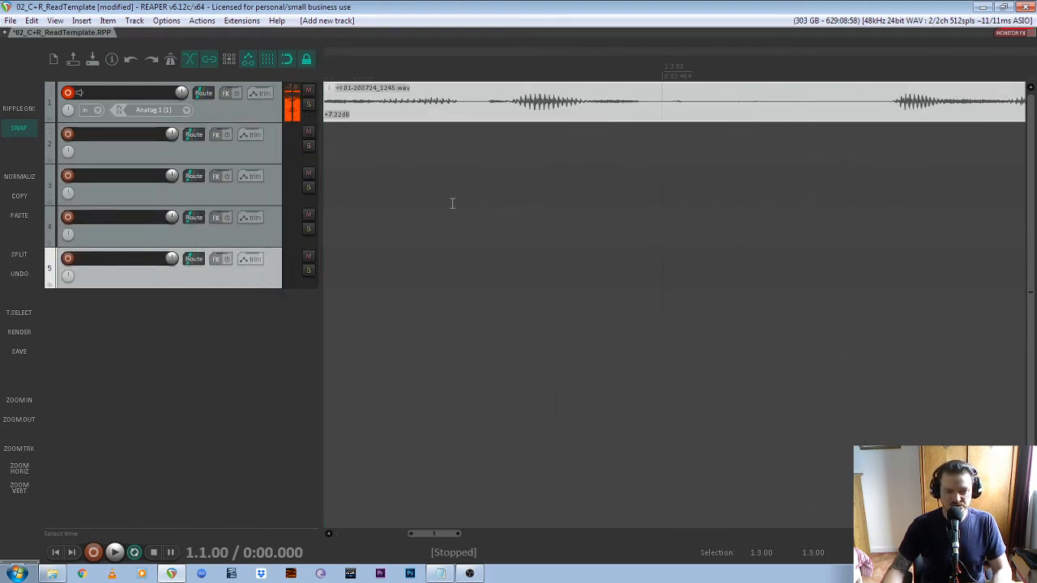
{"action": "scroll", "coordinate": [454, 202], "scroll_direction": "down", "scroll_amount": 4}
{"action": "scroll", "coordinate": [423, 105], "scroll_direction": "up", "scroll_amount": 6}
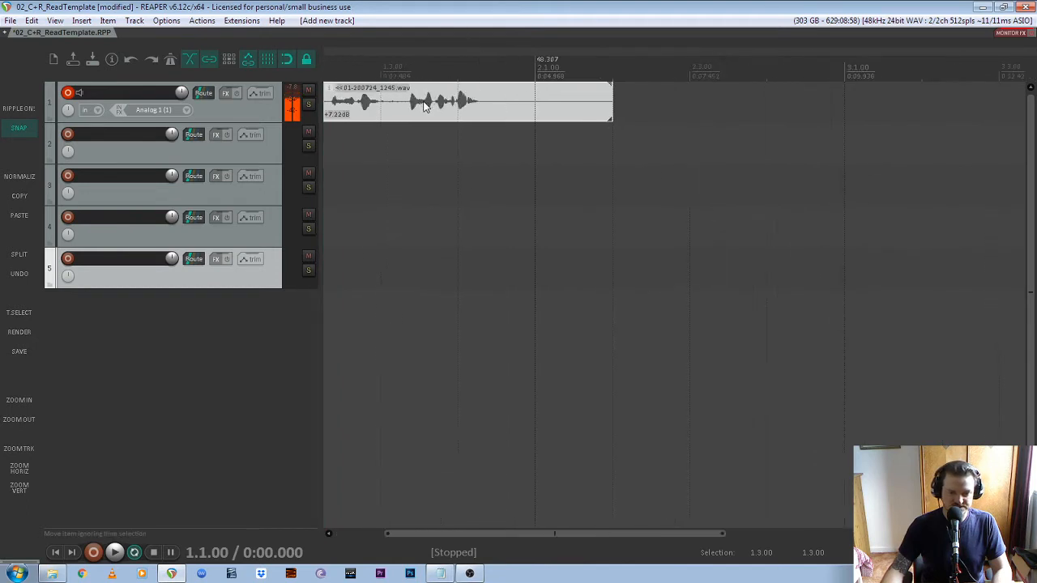
{"action": "scroll", "coordinate": [423, 105], "scroll_direction": "down", "scroll_amount": 3}
{"action": "scroll", "coordinate": [528, 119], "scroll_direction": "up", "scroll_amount": 5}
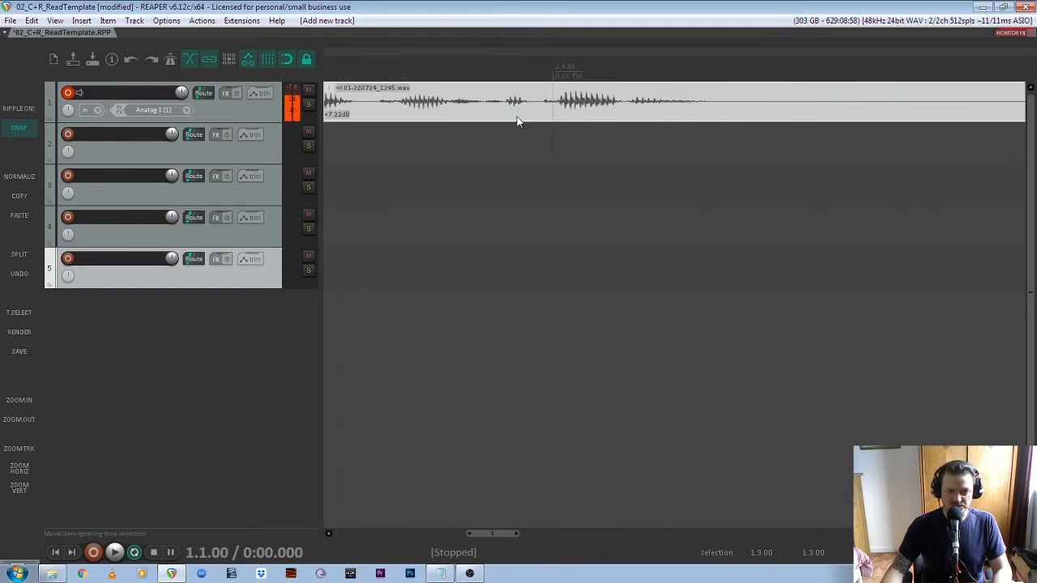
{"action": "scroll", "coordinate": [581, 124], "scroll_direction": "down", "scroll_amount": 6}
- Delete the empty tracks 2 to 5 together, leaving only the recorded track
{"action": "left_click", "coordinate": [279, 158]}
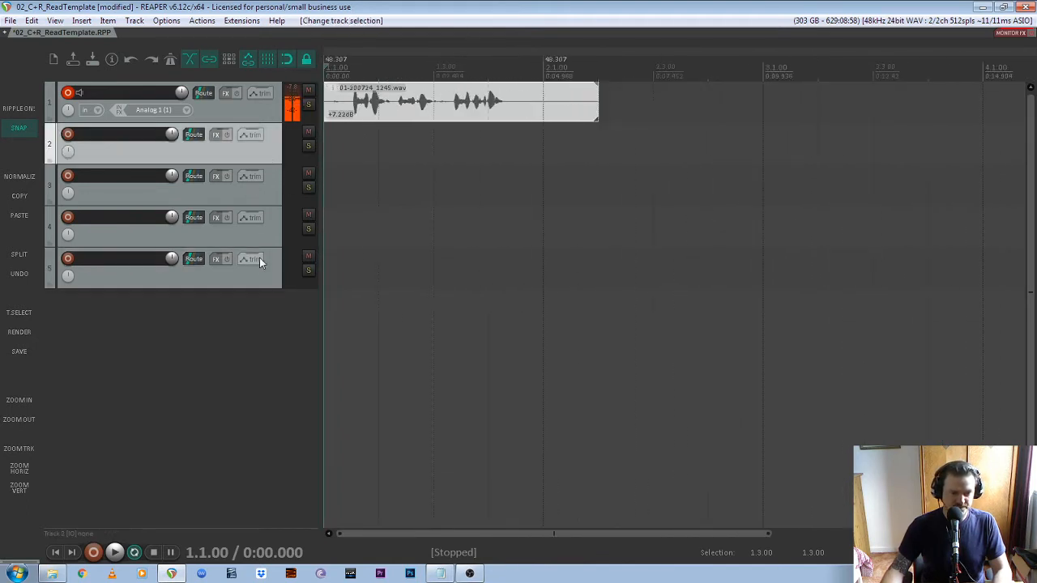
{"action": "left_click", "coordinate": [262, 276], "text": "shift"}
{"action": "key", "text": "Delete"}
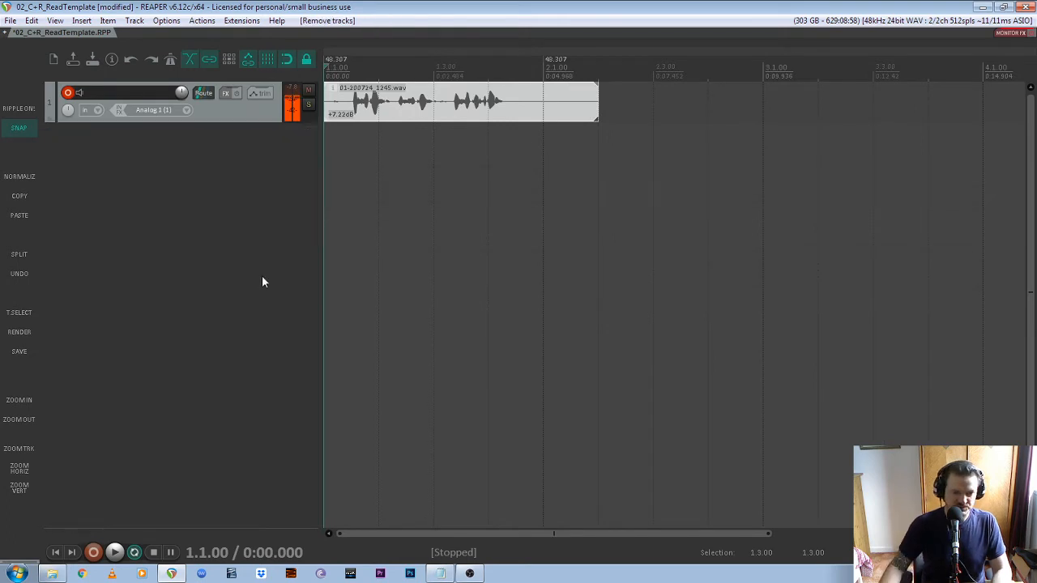
- Enlarge track 1 to the tall track zoom height and zoom the timeline into the take and back out
{"action": "left_click", "coordinate": [238, 115]}
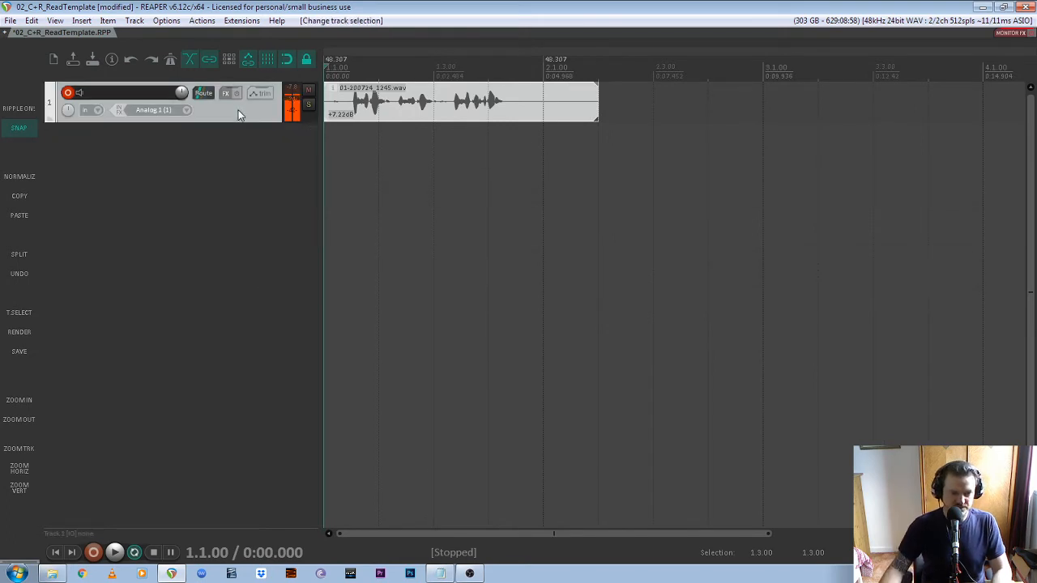
{"action": "left_click", "coordinate": [22, 453]}
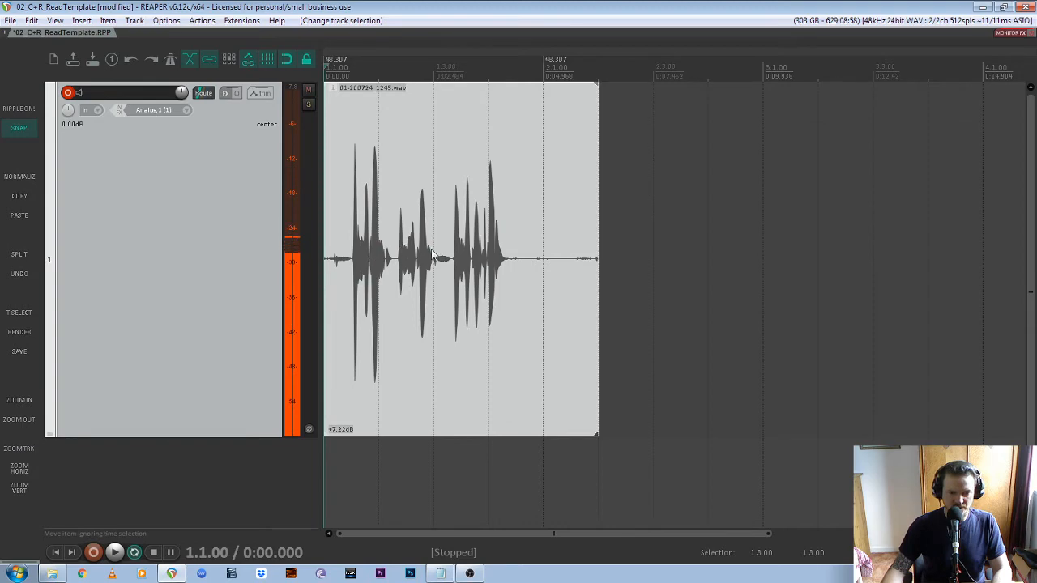
{"action": "scroll", "coordinate": [410, 252], "scroll_direction": "up", "scroll_amount": 8}
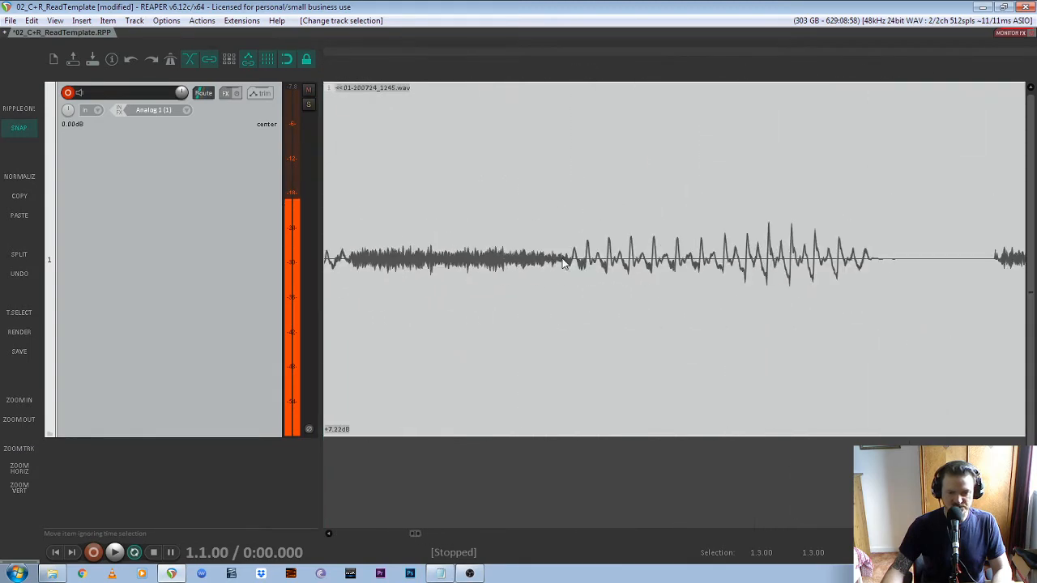
{"action": "scroll", "coordinate": [565, 263], "scroll_direction": "down", "scroll_amount": 8}
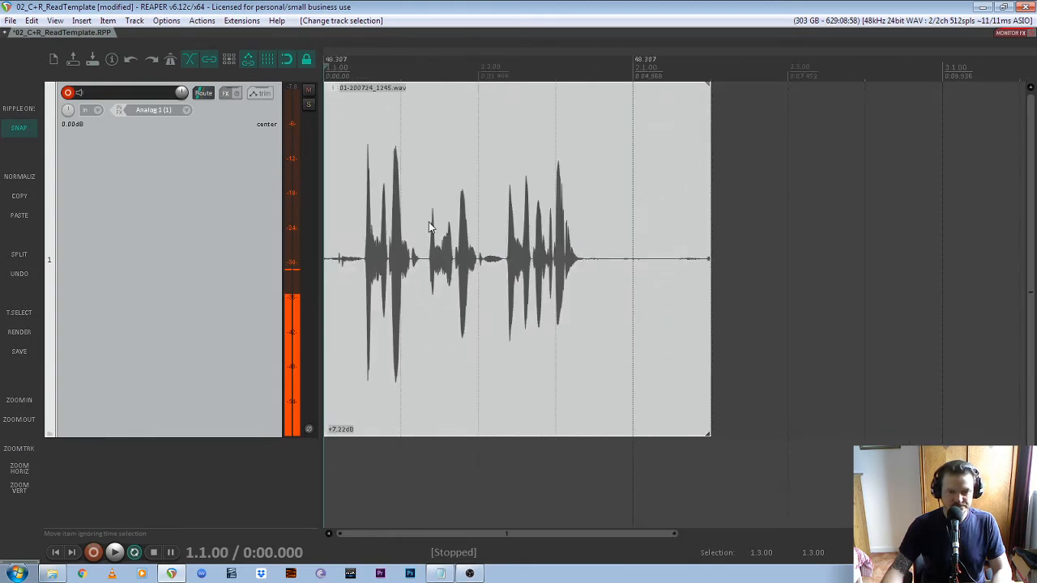
- Play back the old take on track 1, stop playback and delete the take
{"action": "key", "text": "space"}
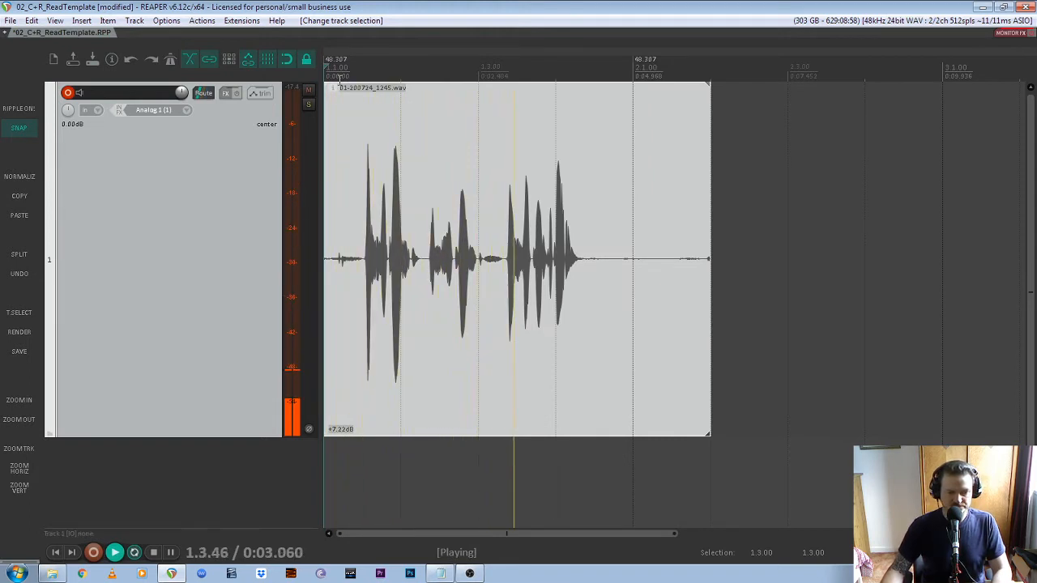
{"action": "key", "text": "space"}
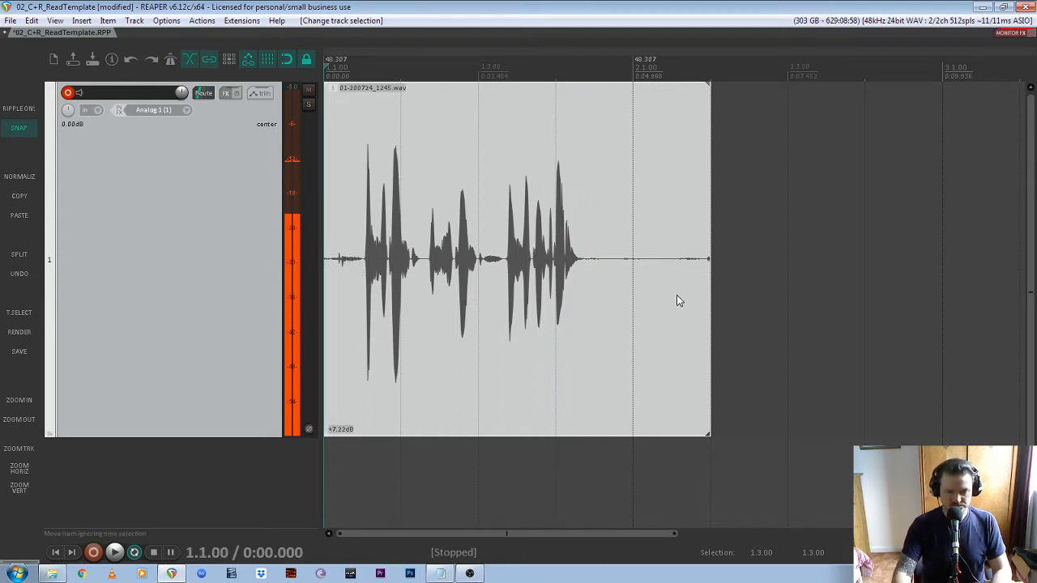
{"action": "key", "text": "Delete"}
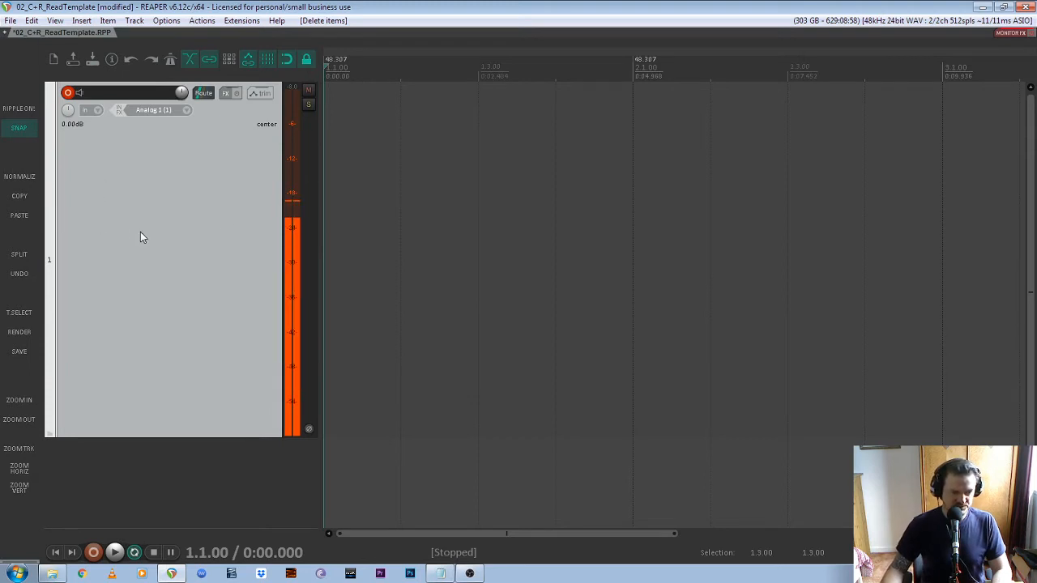
- Record a new spoken take about 7 seconds long on track 1 and save the recorded file
{"action": "left_click", "coordinate": [94, 552]}
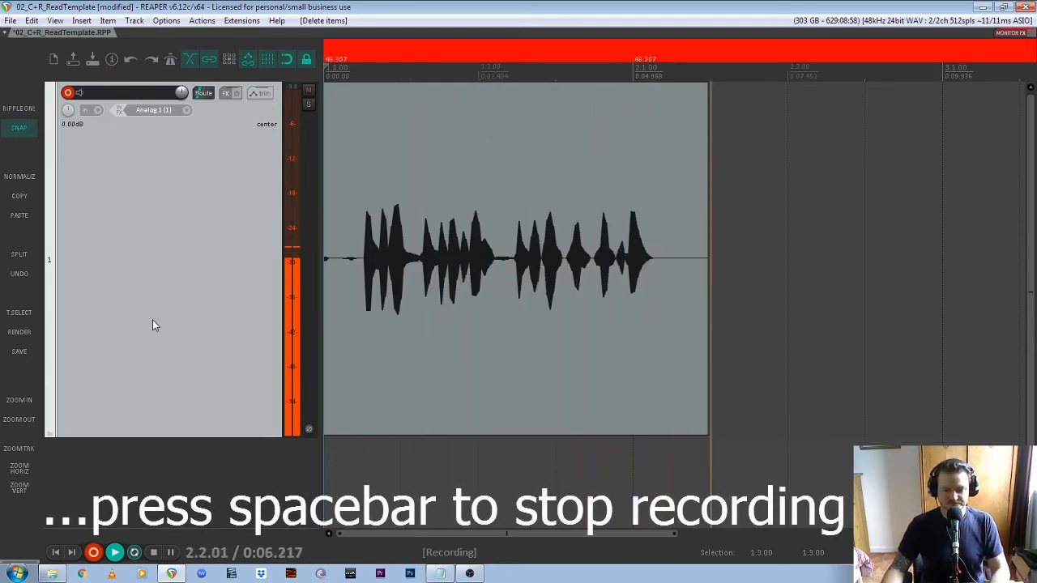
{"action": "key", "text": "space"}
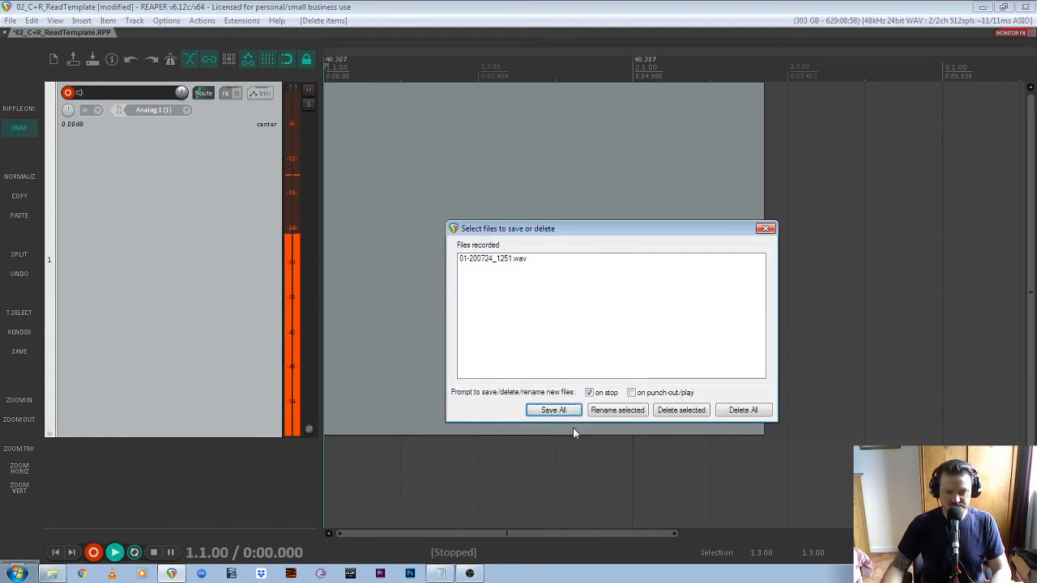
{"action": "left_click", "coordinate": [554, 411]}
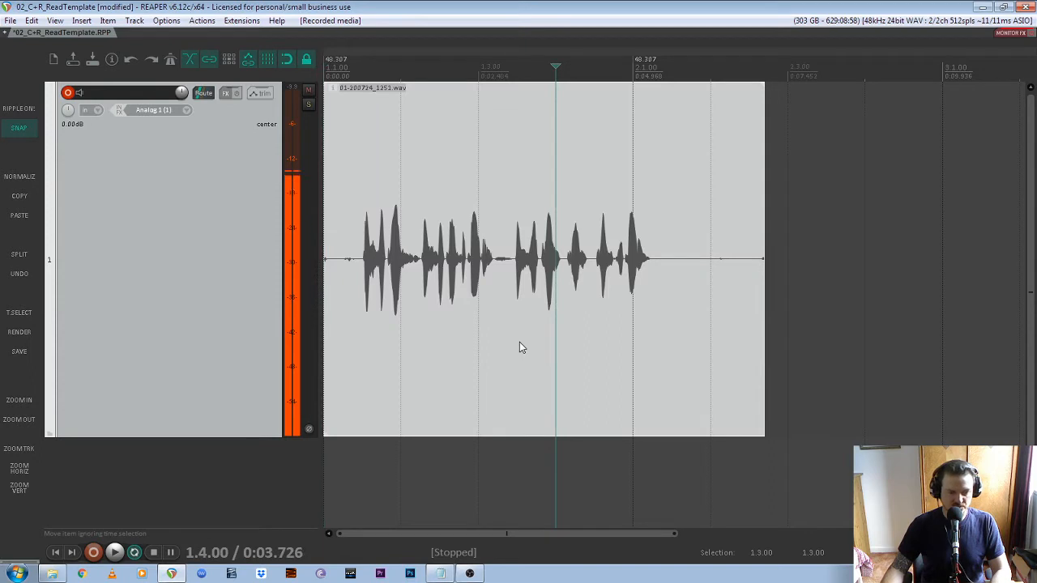
- Normalize the loudness of the new take and play it back from the start
{"action": "left_click", "coordinate": [20, 175]}
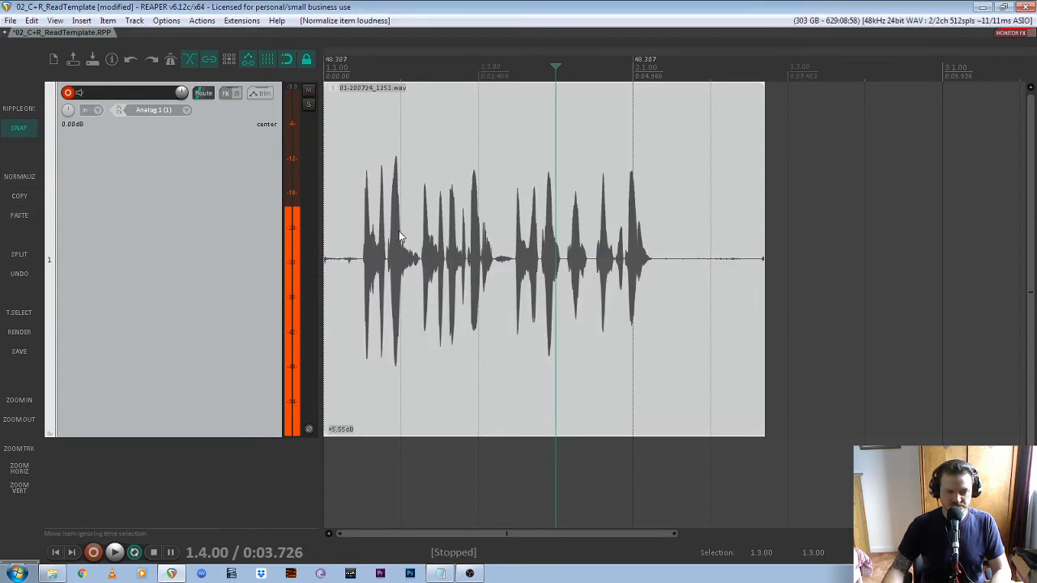
{"action": "left_click", "coordinate": [350, 247]}
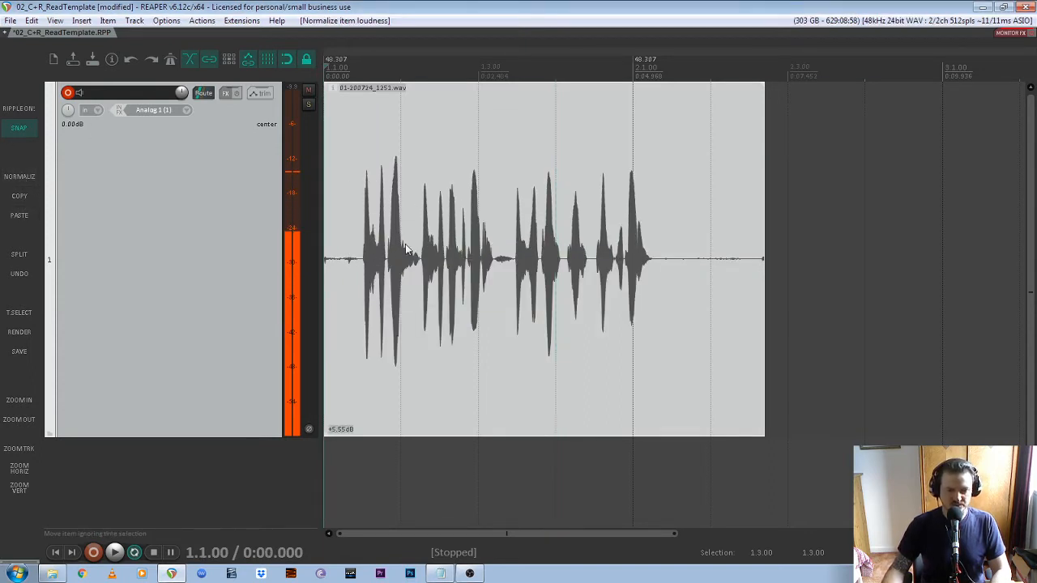
{"action": "key", "text": "space"}
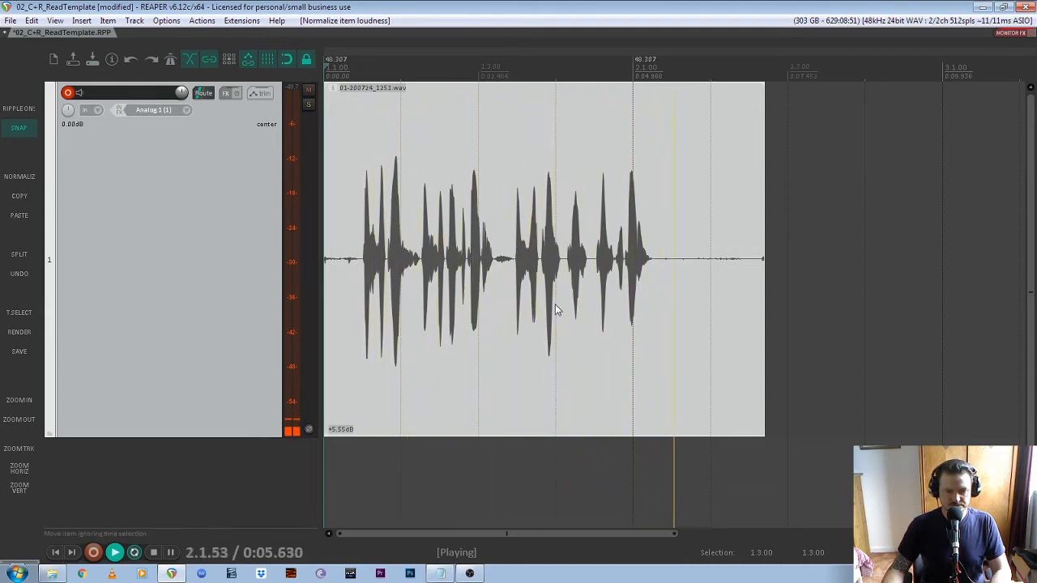
{"action": "key", "text": "space"}
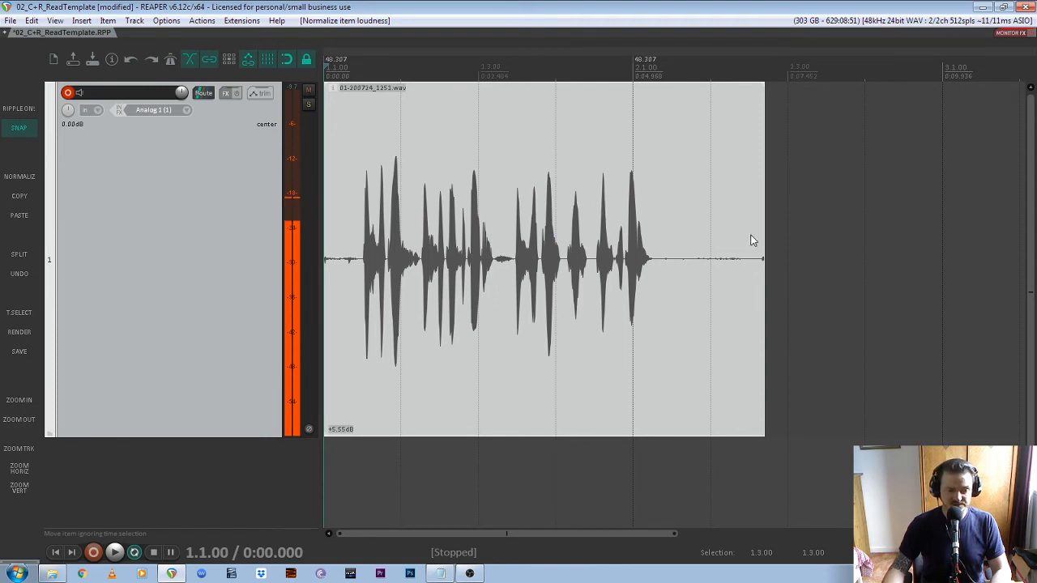
- With snapping on, place the edit cursor at various grid lines around the take's end, finishing on 2.2.00 within the take
{"action": "left_click", "coordinate": [810, 165]}
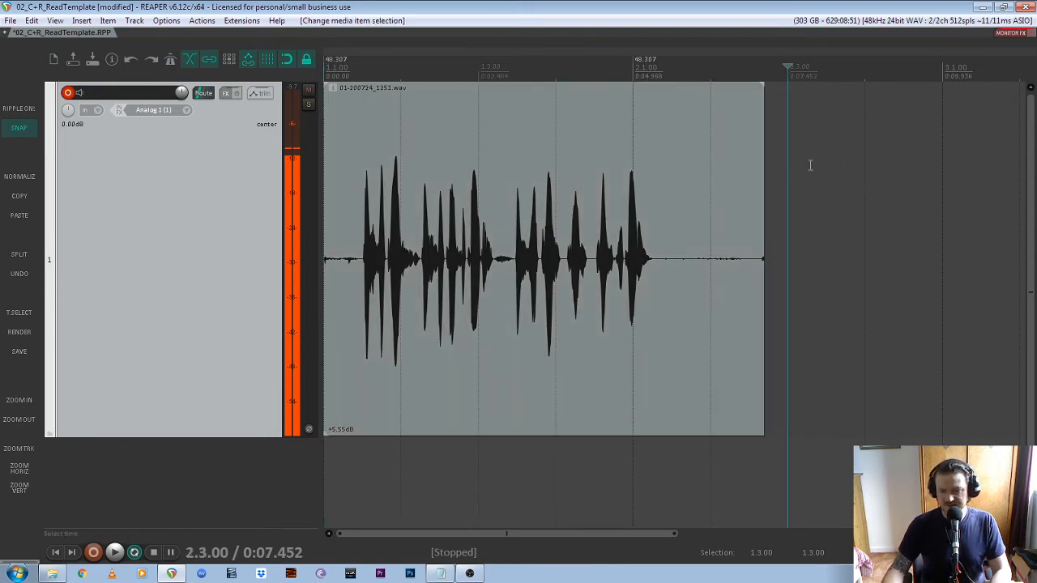
{"action": "left_click", "coordinate": [865, 198]}
{"action": "left_click", "coordinate": [937, 211]}
{"action": "left_click", "coordinate": [825, 198]}
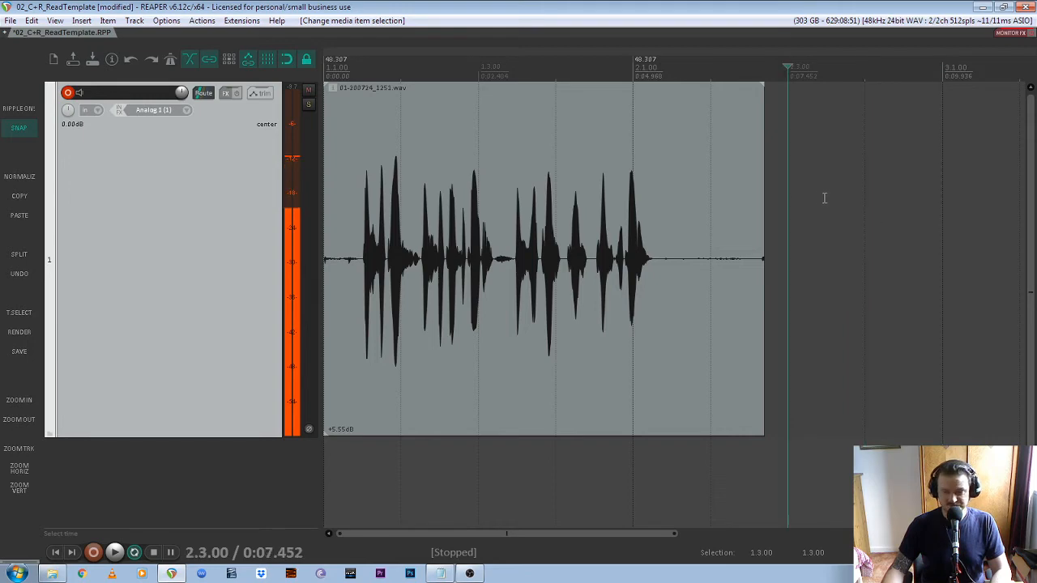
{"action": "left_click", "coordinate": [849, 206]}
{"action": "left_click", "coordinate": [940, 215]}
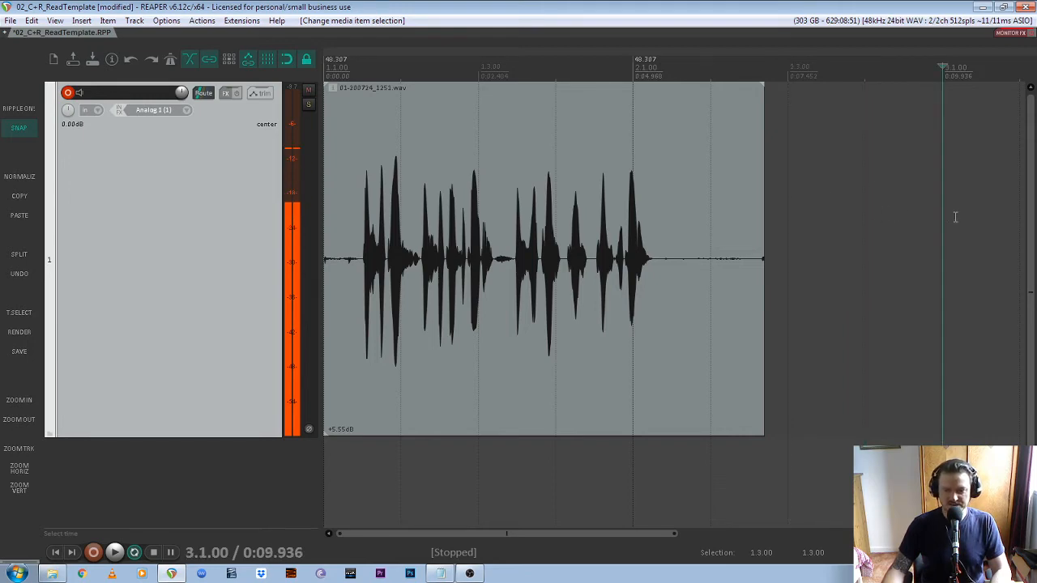
{"action": "left_click", "coordinate": [900, 214]}
{"action": "left_click", "coordinate": [827, 200]}
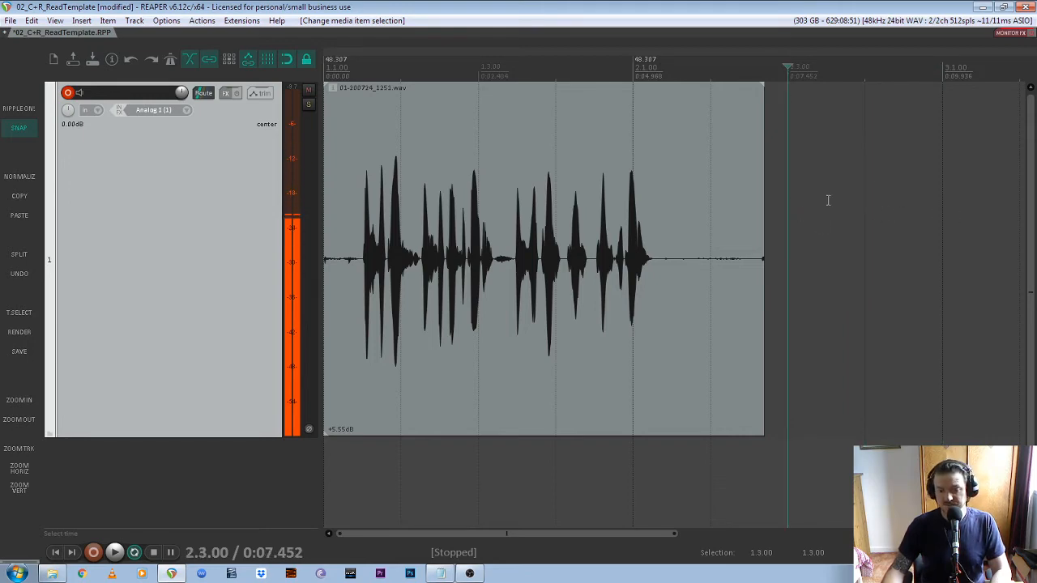
{"action": "left_click", "coordinate": [863, 203]}
{"action": "left_click", "coordinate": [810, 197]}
{"action": "left_click", "coordinate": [880, 193]}
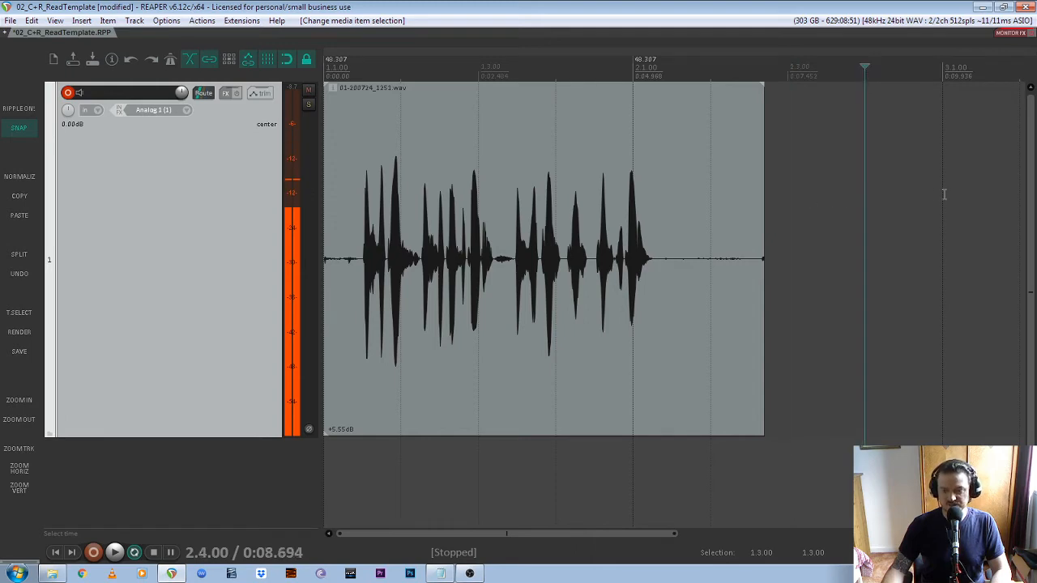
{"action": "left_click", "coordinate": [944, 195]}
{"action": "left_click", "coordinate": [830, 193]}
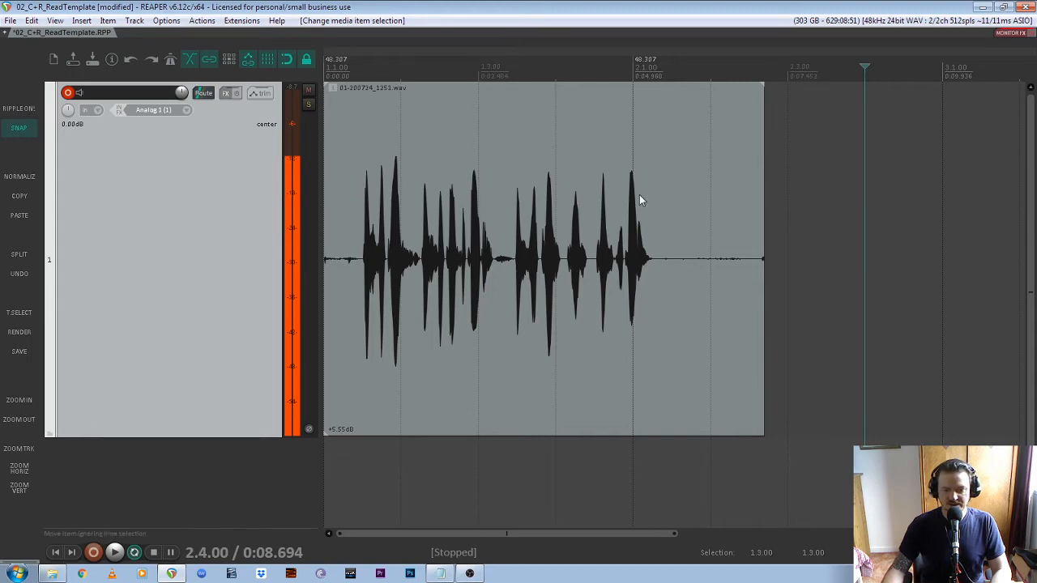
{"action": "left_click", "coordinate": [702, 225]}
{"action": "left_click", "coordinate": [860, 234]}
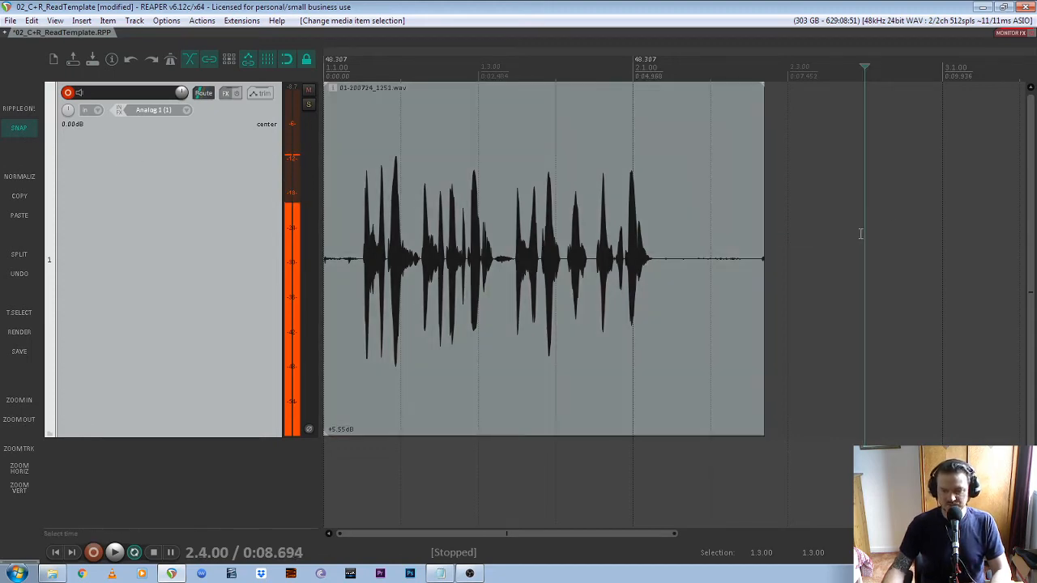
{"action": "left_click", "coordinate": [820, 219]}
{"action": "left_click", "coordinate": [733, 208]}
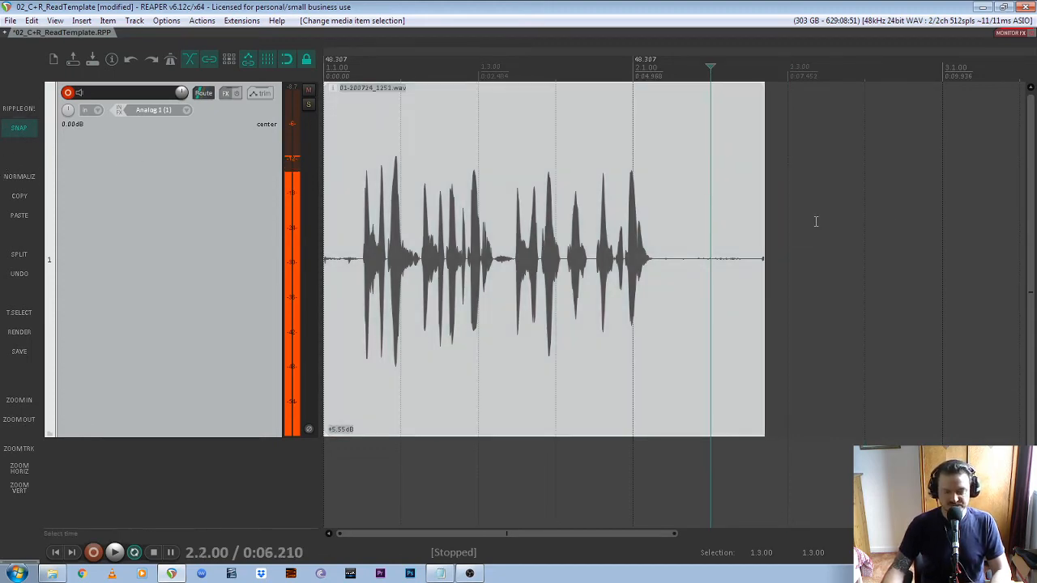
- Trim the take's end back to the 2.2.00 grid line and try small snapped adjustments of that edge
{"action": "left_click_drag", "start_coordinate": [759, 209], "coordinate": [711, 209]}
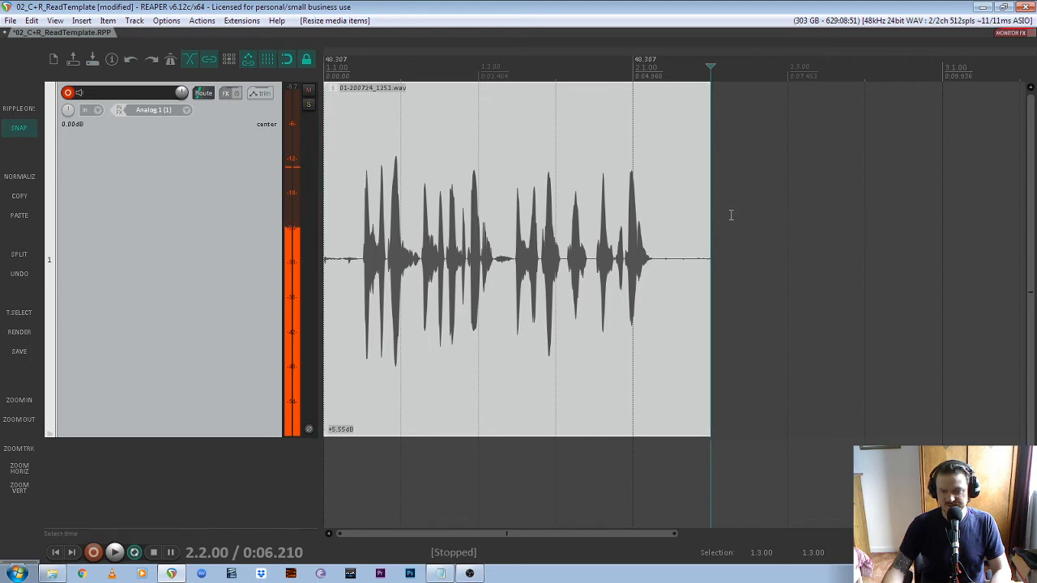
{"action": "left_click", "coordinate": [796, 167]}
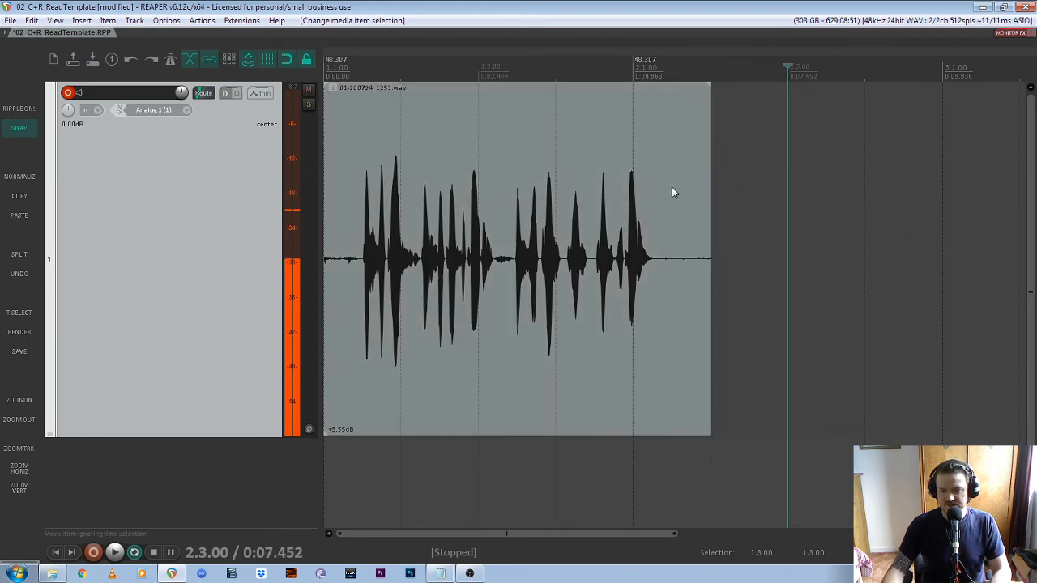
{"action": "left_click", "coordinate": [861, 195]}
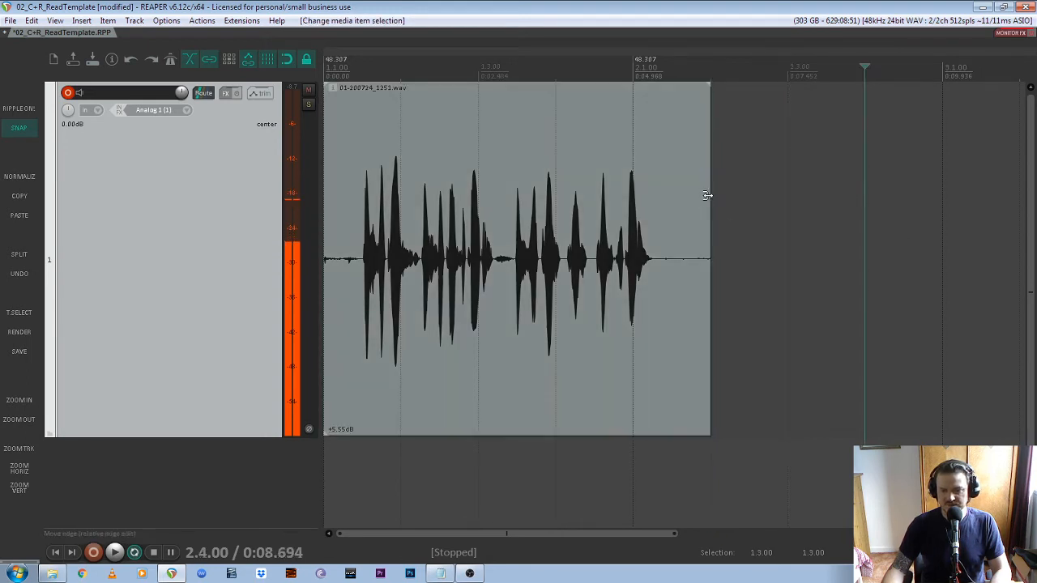
{"action": "mouse_move", "coordinate": [707, 196]}
{"action": "left_mouse_down"}
{"action": "mouse_move", "coordinate": [786, 201]}
{"action": "mouse_move", "coordinate": [572, 197]}
{"action": "mouse_move", "coordinate": [738, 207]}
{"action": "mouse_move", "coordinate": [724, 202]}
{"action": "left_mouse_up"}
{"action": "left_click", "coordinate": [735, 185]}
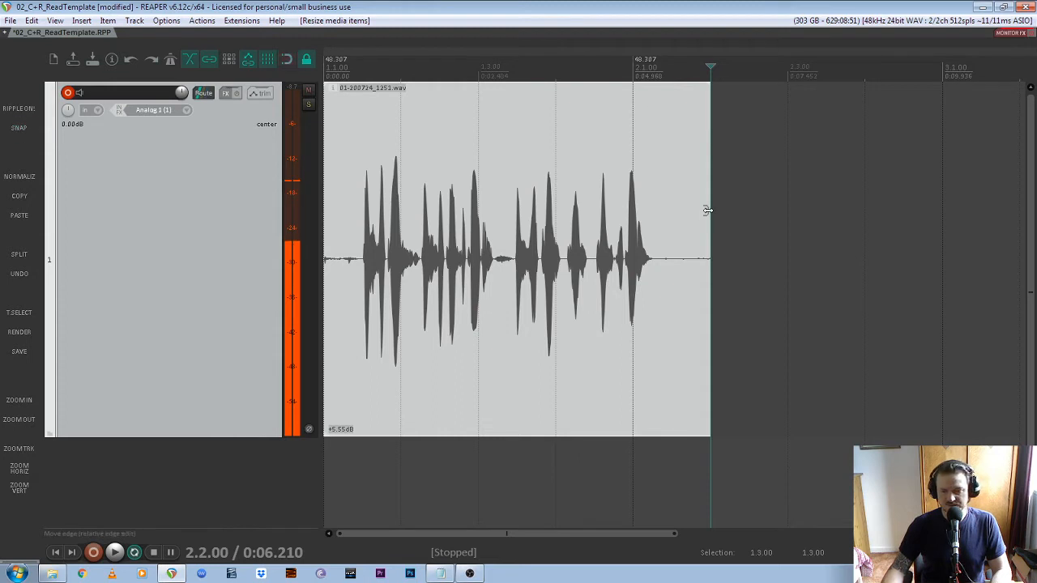
- With snapping off, trim the take's end freely to shortly after the last word and fine-adjust that edge
{"action": "left_click_drag", "start_coordinate": [708, 211], "coordinate": [674, 212]}
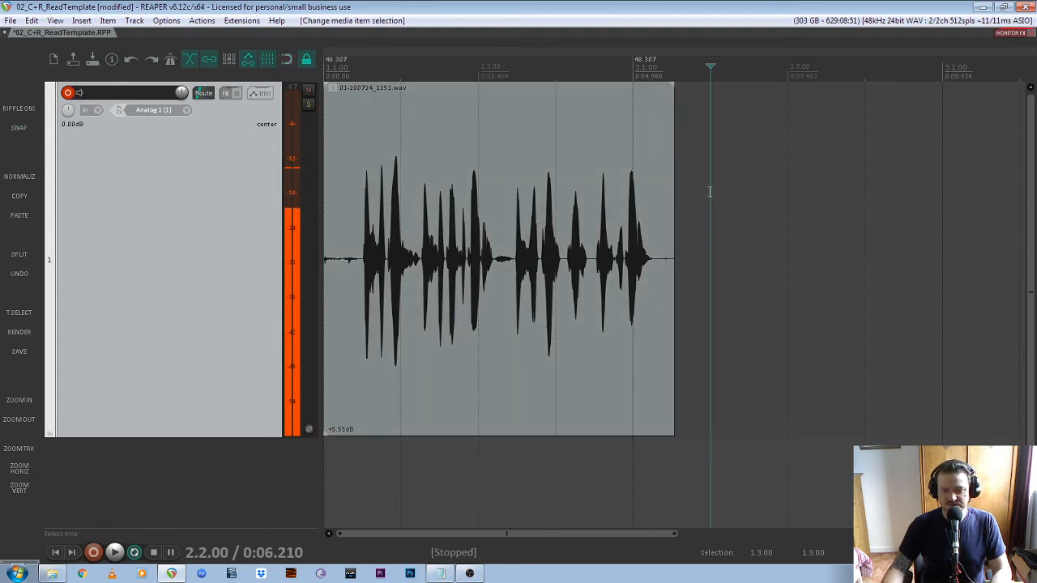
{"action": "left_click", "coordinate": [643, 202]}
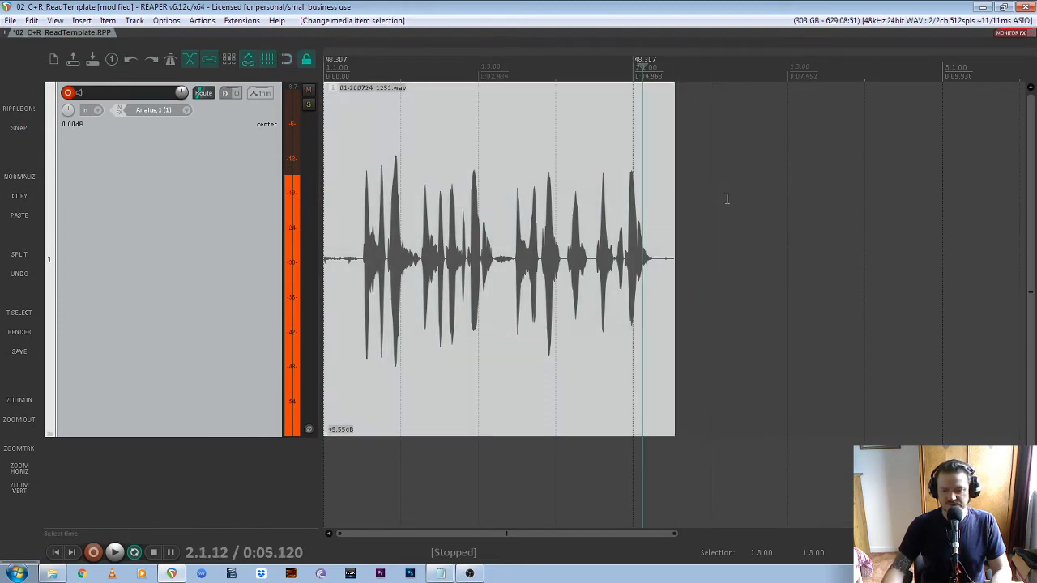
{"action": "left_click", "coordinate": [726, 199]}
{"action": "left_click", "coordinate": [666, 217]}
{"action": "mouse_move", "coordinate": [670, 213]}
{"action": "left_mouse_down"}
{"action": "mouse_move", "coordinate": [739, 210]}
{"action": "mouse_move", "coordinate": [678, 212]}
{"action": "left_mouse_up"}
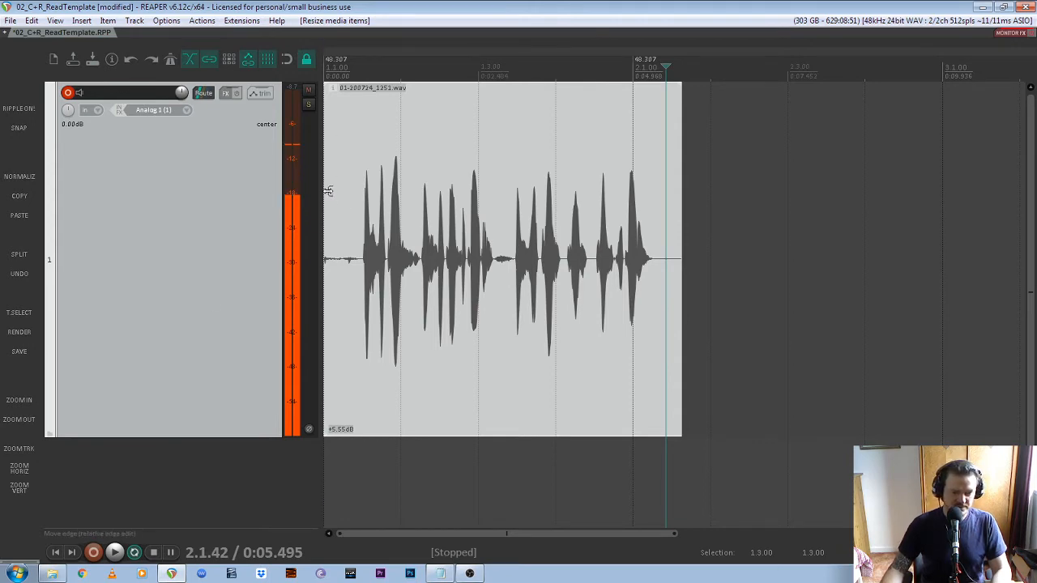
- Return the edit cursor to the project start and place it at 1.1.30, in the silence before the first word
{"action": "scroll", "coordinate": [328, 191], "scroll_direction": "up", "scroll_amount": 5}
{"action": "scroll", "coordinate": [332, 199], "scroll_direction": "up", "scroll_amount": 3}
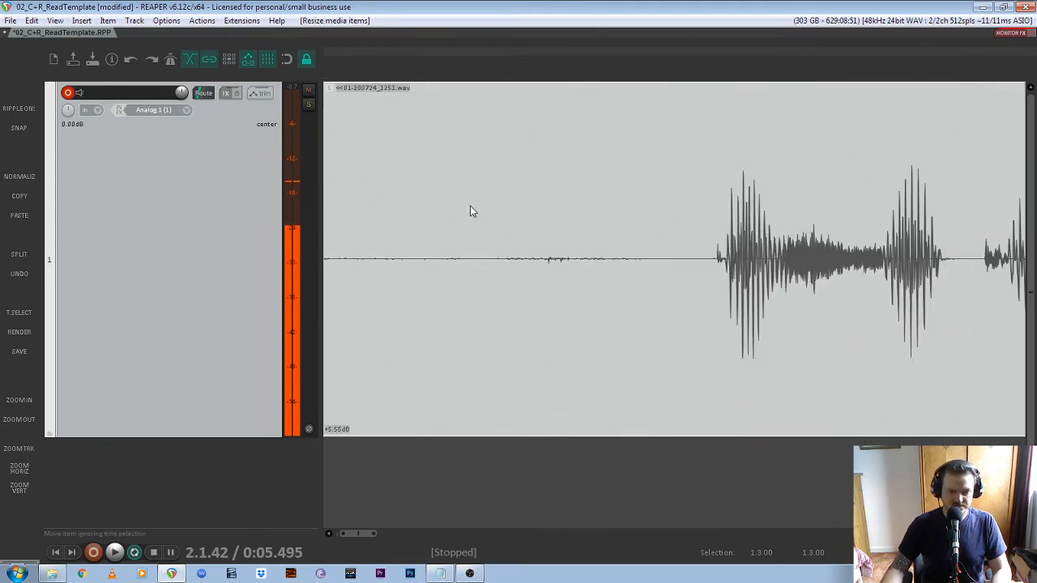
{"action": "left_click", "coordinate": [383, 245]}
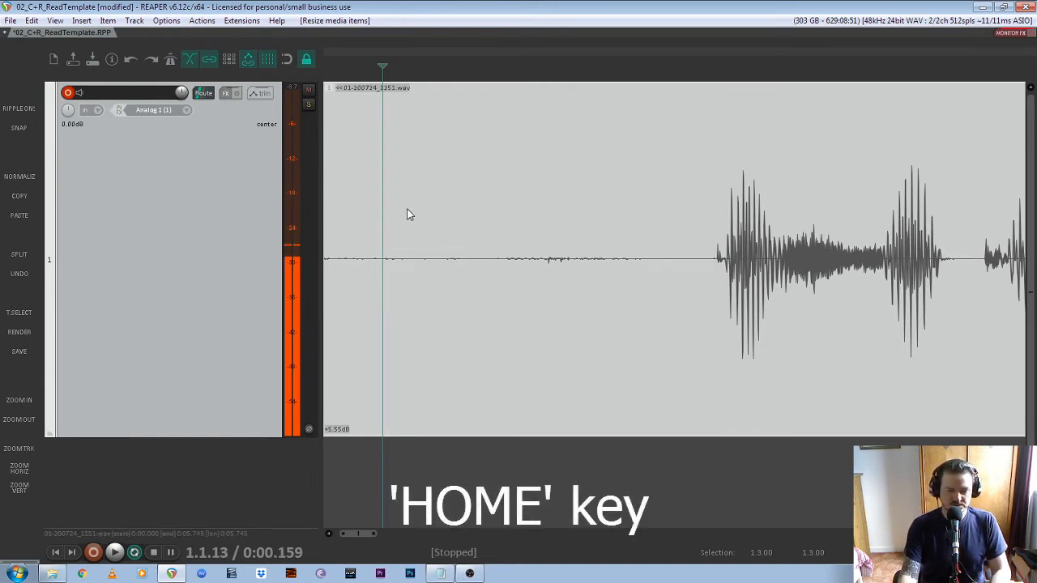
{"action": "key", "text": "Home"}
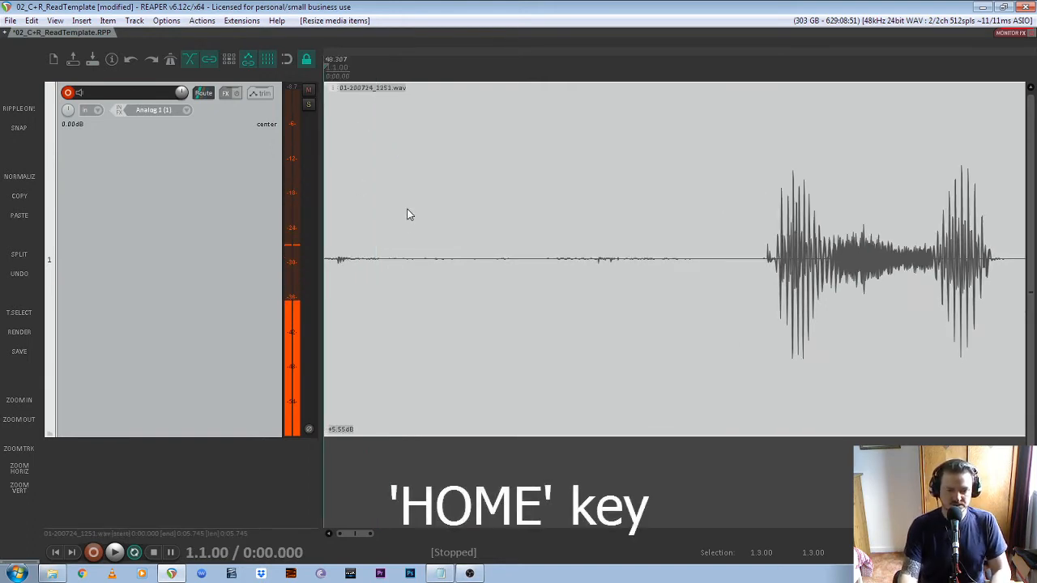
{"action": "left_click", "coordinate": [578, 71]}
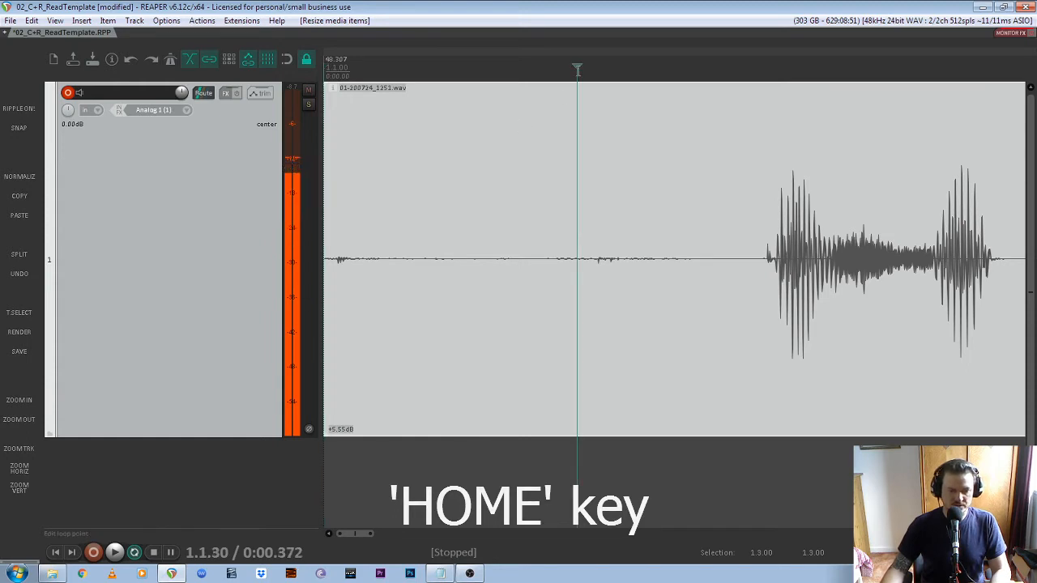
- Return the edit cursor to the project start, play the silence before the first word, and place the cursor at 1.1.24
{"action": "left_click", "coordinate": [55, 554]}
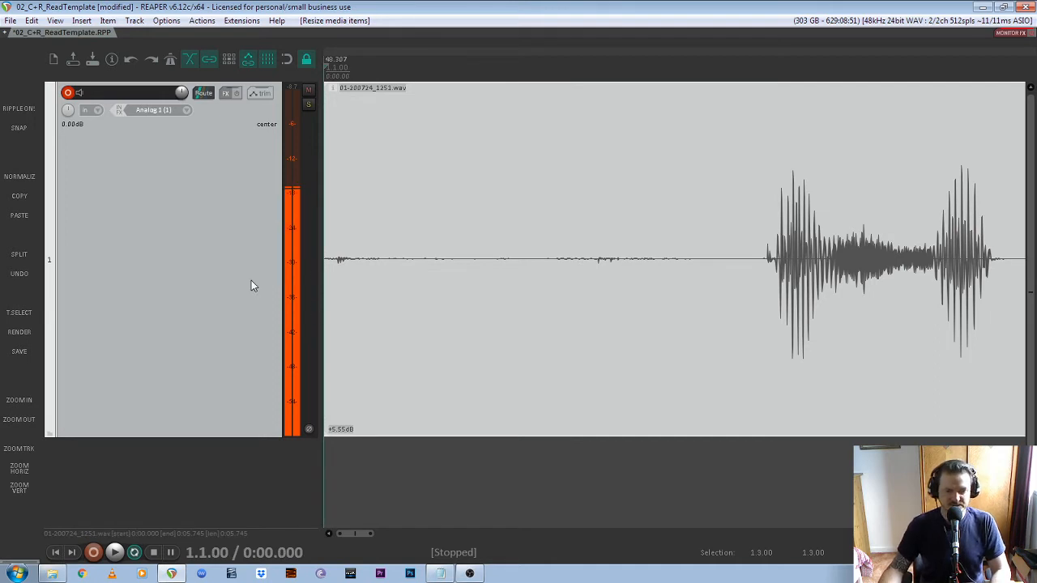
{"action": "key", "text": "space"}
{"action": "key", "text": "space"}
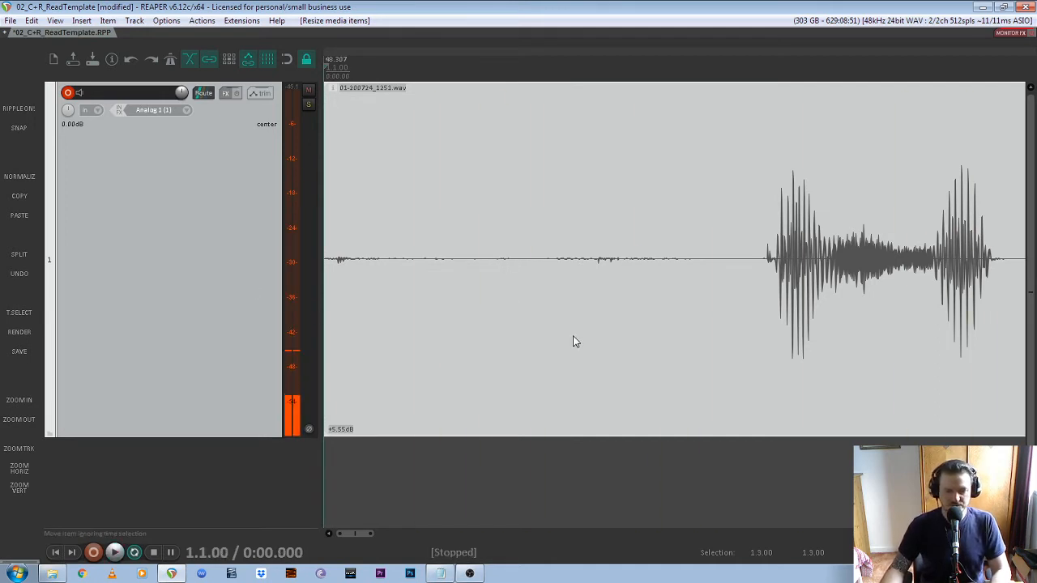
{"action": "left_click", "coordinate": [503, 283]}
{"action": "left_click", "coordinate": [330, 262]}
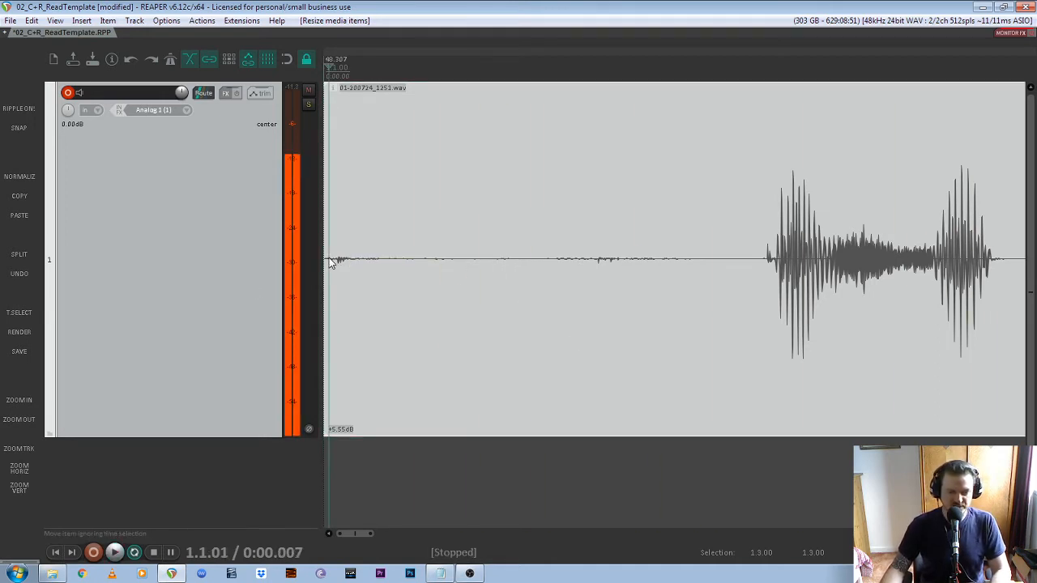
{"action": "key", "text": "space"}
{"action": "key", "text": "space"}
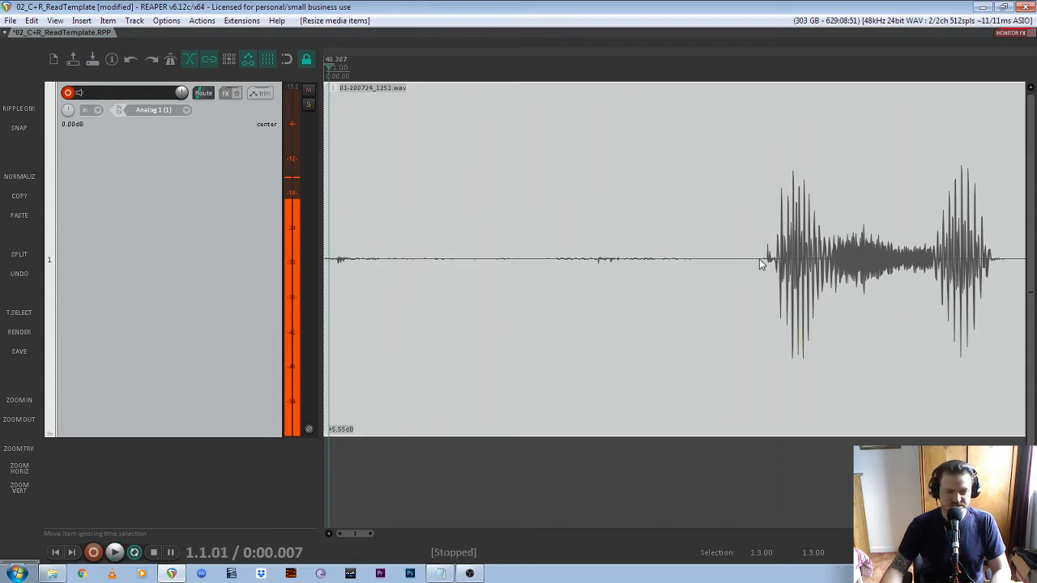
{"action": "left_click", "coordinate": [525, 312]}
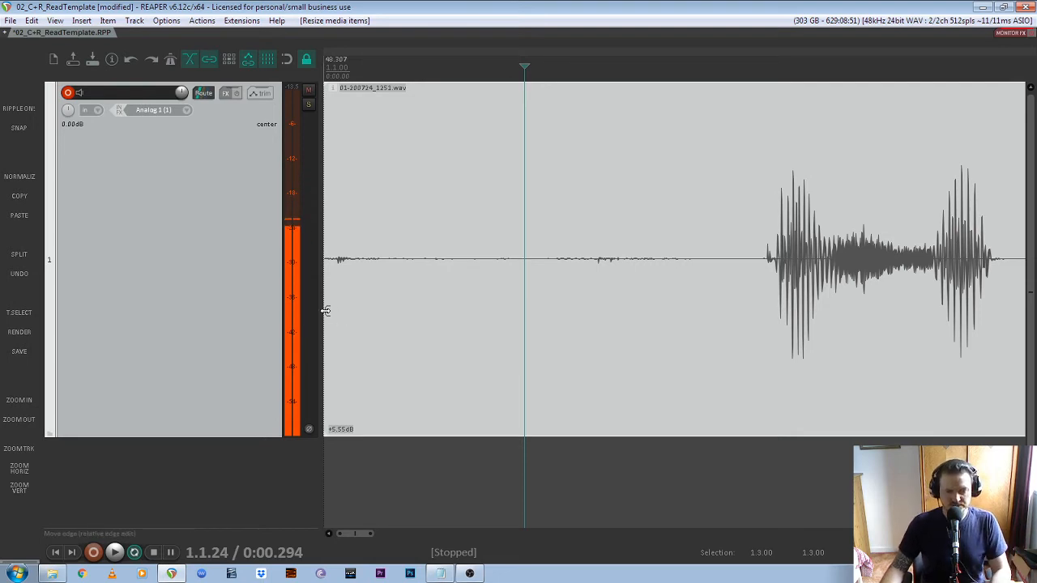
- Trim the take's start to just before the first word and add a short fade-in over the remaining silence
{"action": "left_click_drag", "start_coordinate": [325, 310], "coordinate": [694, 314]}
{"action": "scroll", "coordinate": [559, 311], "scroll_direction": "down", "scroll_amount": 5}
{"action": "scroll", "coordinate": [373, 285], "scroll_direction": "up", "scroll_amount": 3}
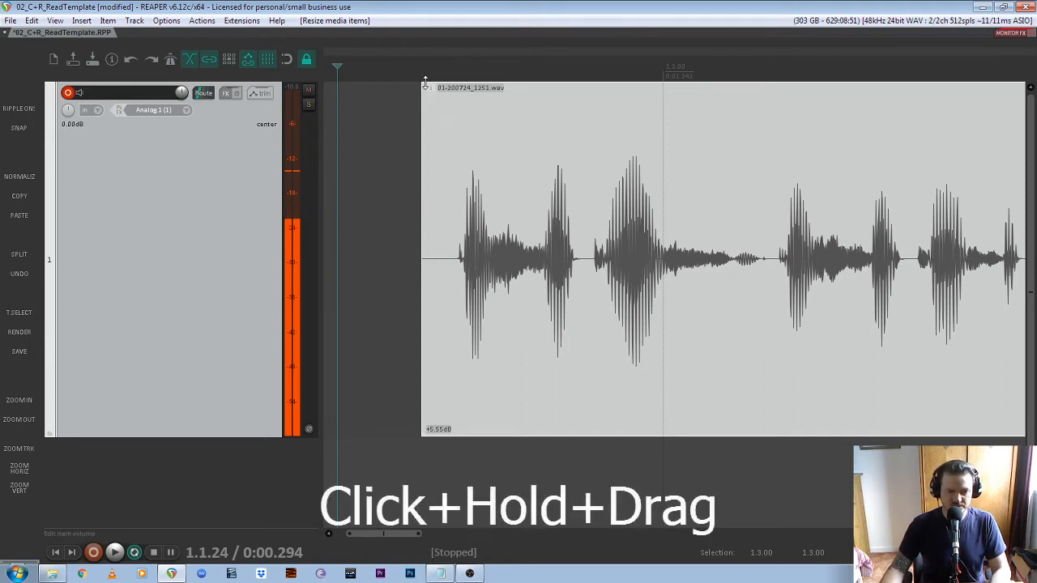
{"action": "left_click_drag", "start_coordinate": [423, 87], "coordinate": [468, 95]}
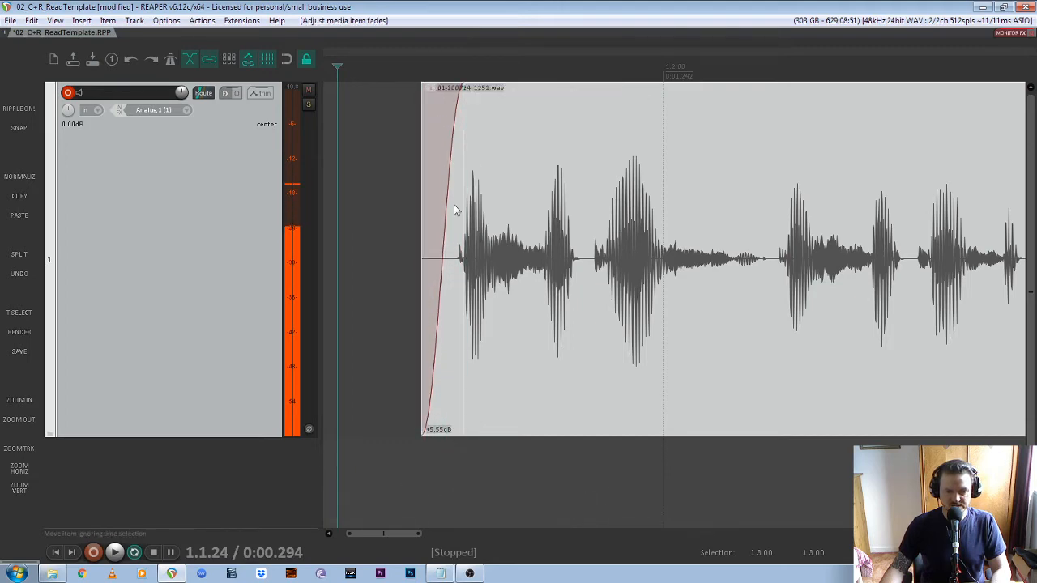
{"action": "scroll", "coordinate": [429, 227], "scroll_direction": "up", "scroll_amount": 3}
{"action": "scroll", "coordinate": [398, 179], "scroll_direction": "down", "scroll_amount": 4}
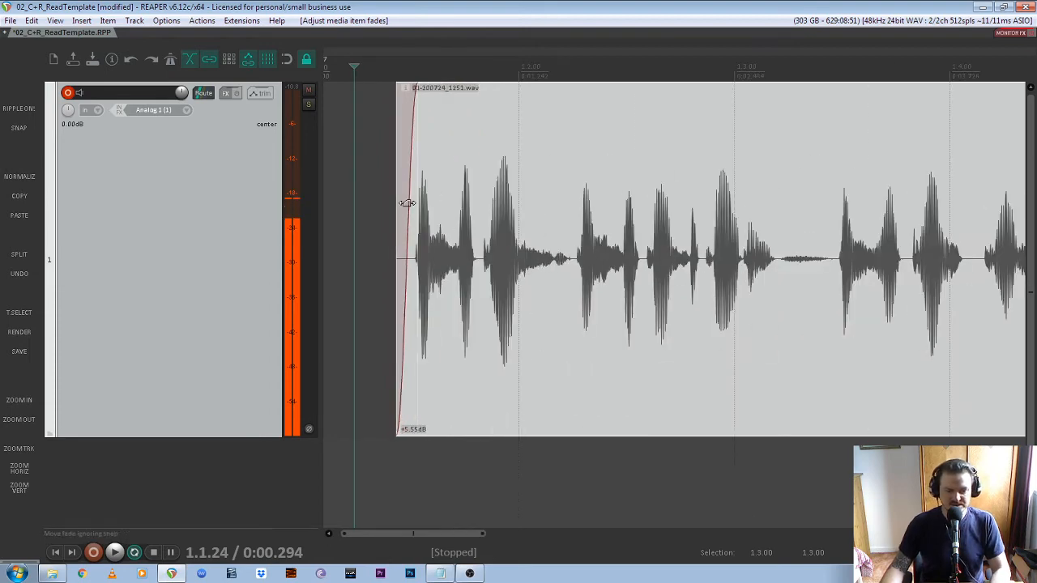
- Try a long fade-in over the opening words, ending just before 1.3.00, and play it from 1.1.38
{"action": "mouse_move", "coordinate": [415, 208]}
{"action": "left_mouse_down"}
{"action": "mouse_move", "coordinate": [592, 224]}
{"action": "mouse_move", "coordinate": [589, 232]}
{"action": "mouse_move", "coordinate": [699, 294]}
{"action": "mouse_move", "coordinate": [774, 231]}
{"action": "mouse_move", "coordinate": [799, 232]}
{"action": "mouse_move", "coordinate": [486, 249]}
{"action": "mouse_move", "coordinate": [705, 253]}
{"action": "left_mouse_up"}
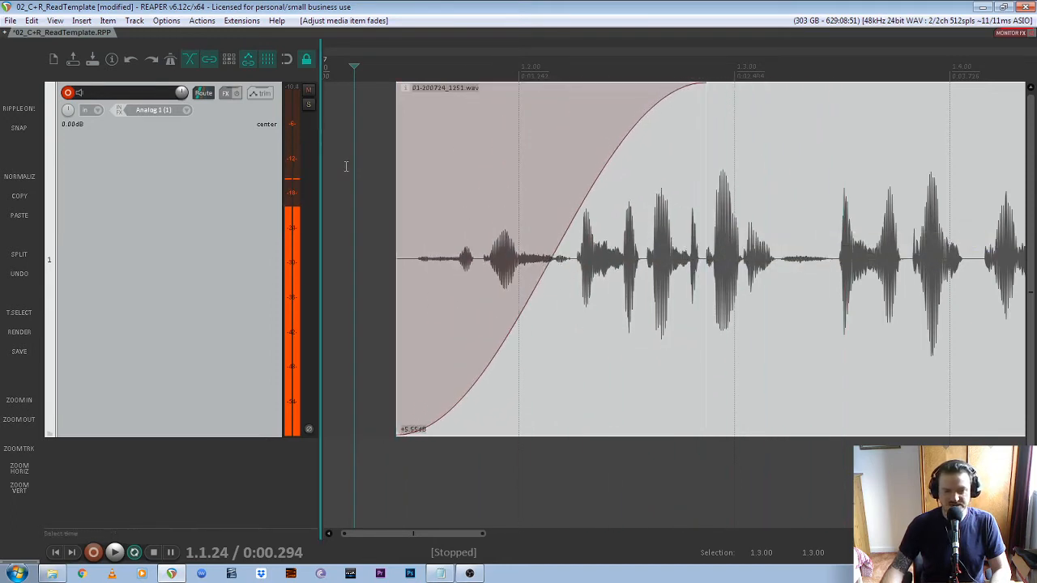
{"action": "left_click", "coordinate": [385, 70]}
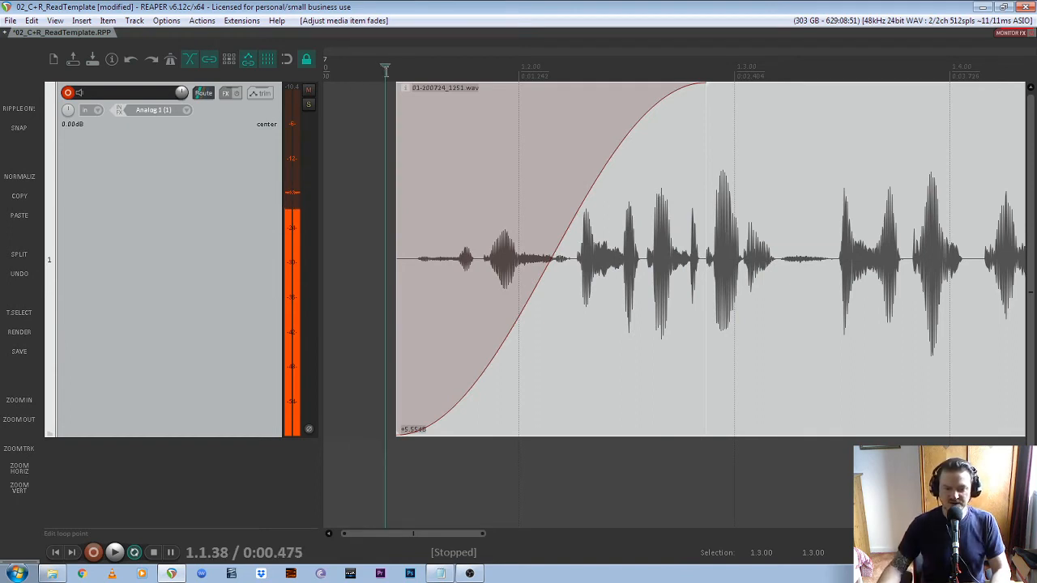
{"action": "key", "text": "space"}
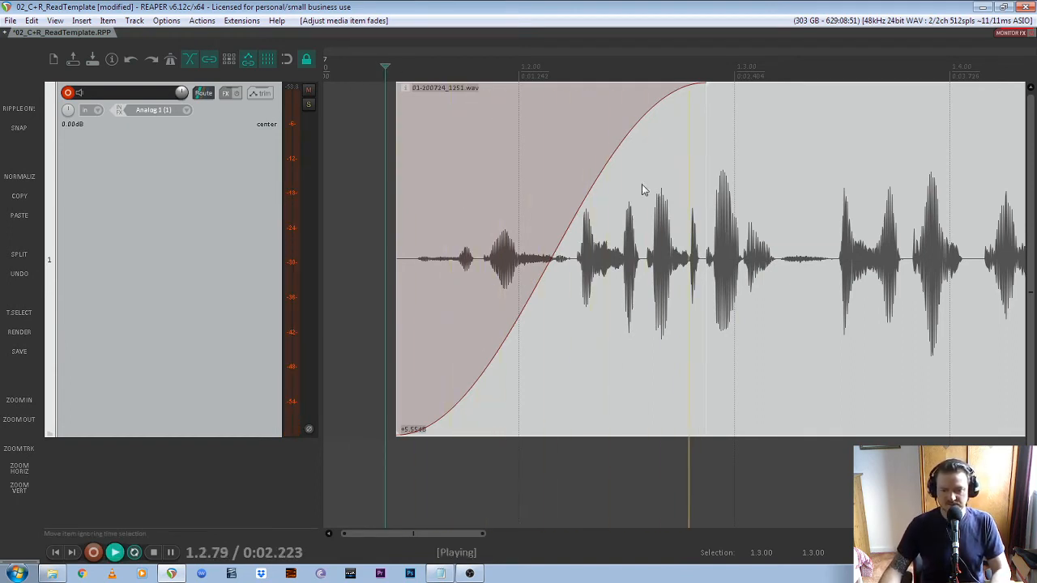
{"action": "key", "text": "space"}
- Shorten the fade-in to the brief silence before the first word and fine-adjust its length
{"action": "left_click_drag", "start_coordinate": [707, 181], "coordinate": [474, 215]}
{"action": "scroll", "coordinate": [394, 189], "scroll_direction": "up", "scroll_amount": 3}
{"action": "scroll", "coordinate": [460, 203], "scroll_direction": "up", "scroll_amount": 2}
{"action": "scroll", "coordinate": [567, 223], "scroll_direction": "down", "scroll_amount": 3}
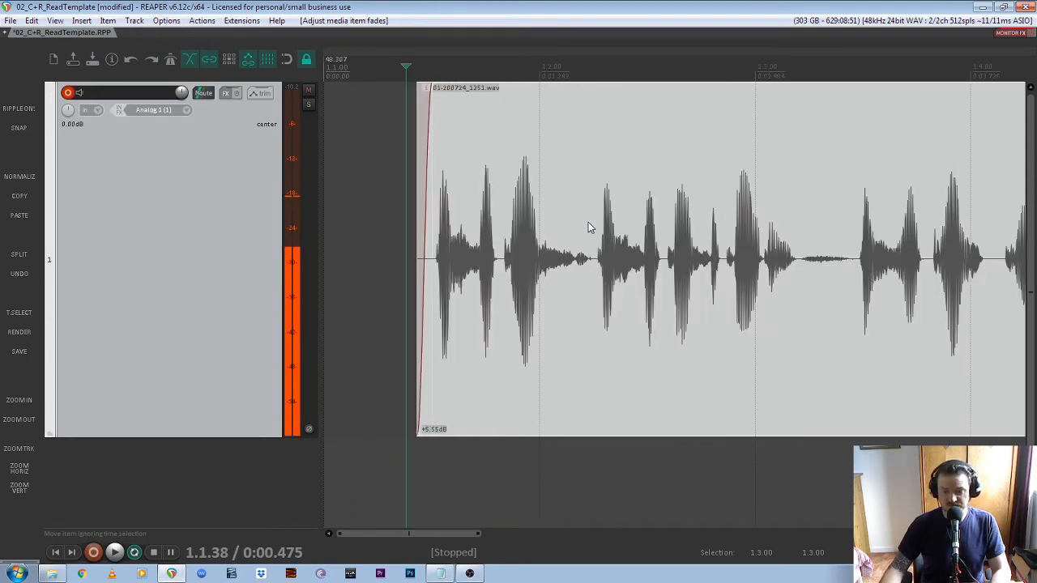
{"action": "scroll", "coordinate": [325, 215], "scroll_direction": "up", "scroll_amount": 2}
{"action": "left_click_drag", "start_coordinate": [460, 240], "coordinate": [428, 281]}
{"action": "left_click_drag", "start_coordinate": [433, 281], "coordinate": [473, 270]}
{"action": "scroll", "coordinate": [473, 268], "scroll_direction": "down", "scroll_amount": 3}
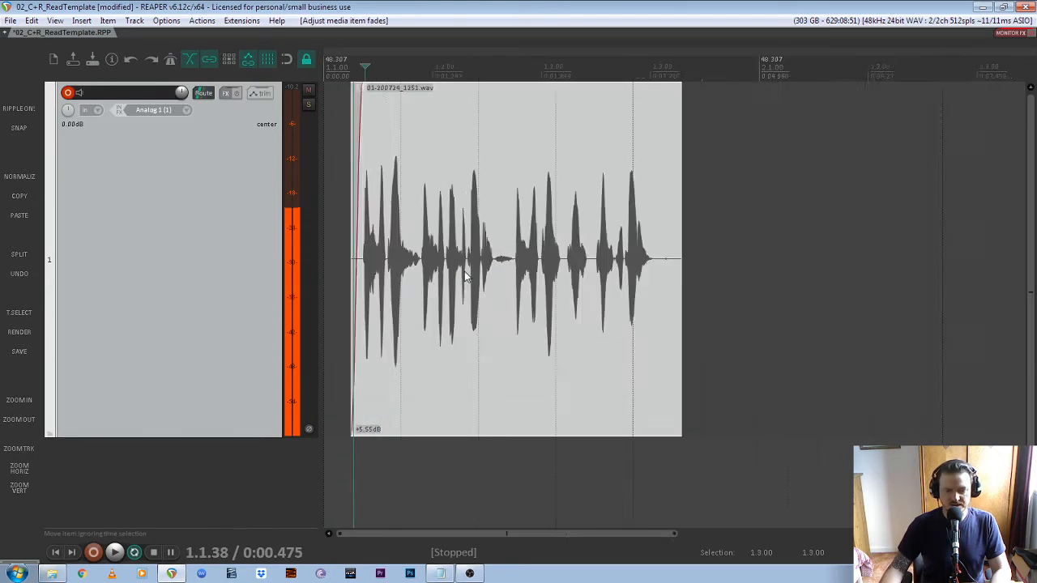
- Trim the take's end to about 5.4 s, shortly after the last word, and add a short fade-out there
{"action": "scroll", "coordinate": [479, 247], "scroll_direction": "up", "scroll_amount": 5}
{"action": "scroll", "coordinate": [602, 288], "scroll_direction": "down", "scroll_amount": 2}
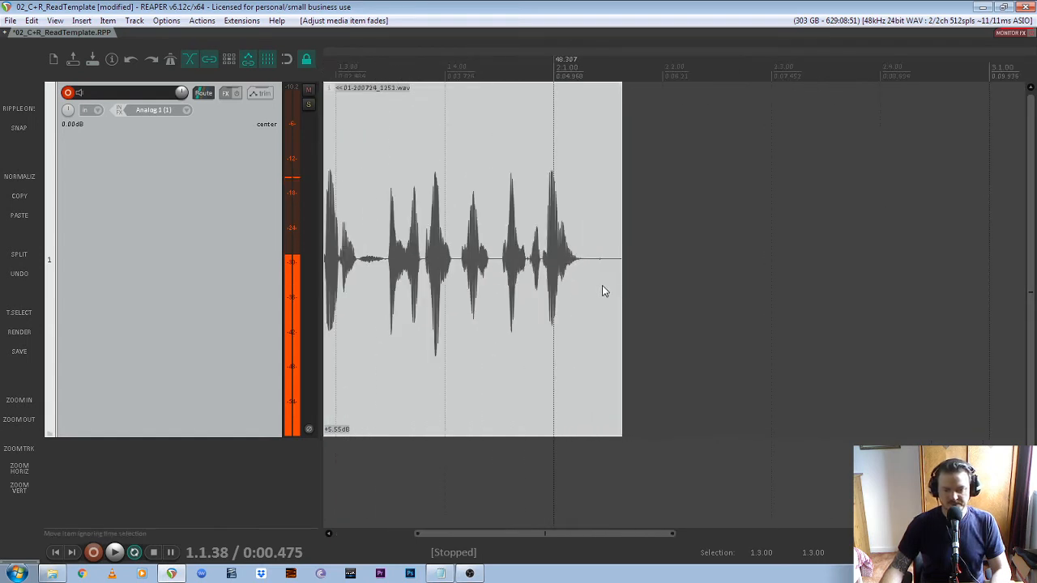
{"action": "scroll", "coordinate": [580, 277], "scroll_direction": "up", "scroll_amount": 2}
{"action": "left_click", "coordinate": [593, 260]}
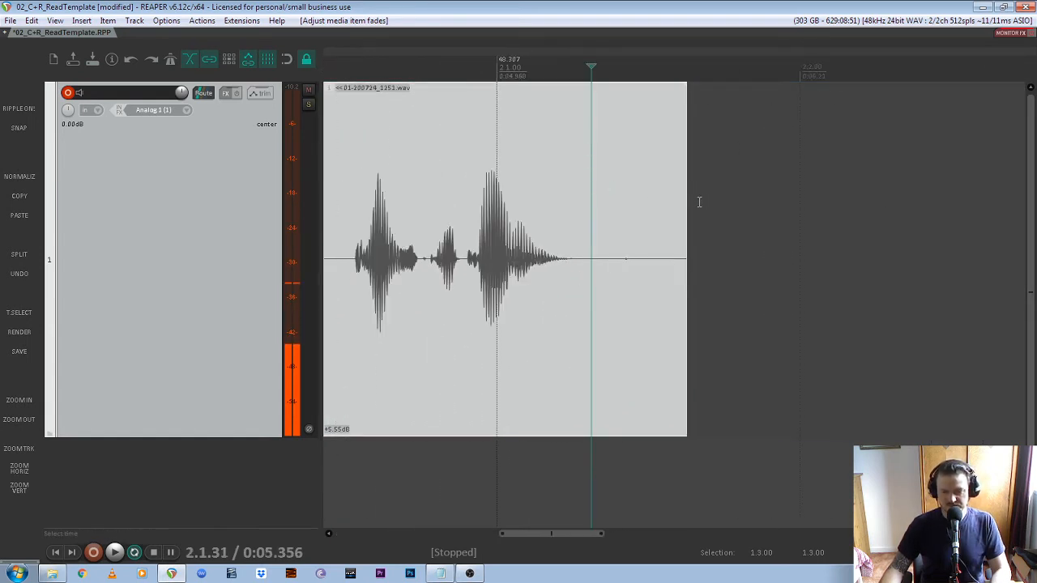
{"action": "left_click_drag", "start_coordinate": [684, 203], "coordinate": [606, 234]}
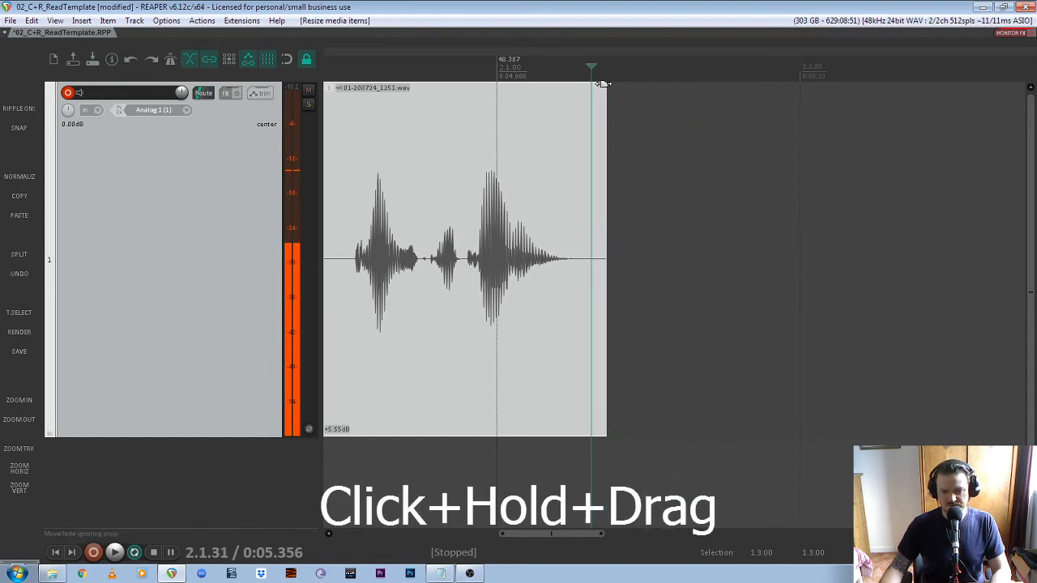
{"action": "left_click_drag", "start_coordinate": [602, 82], "coordinate": [560, 95]}
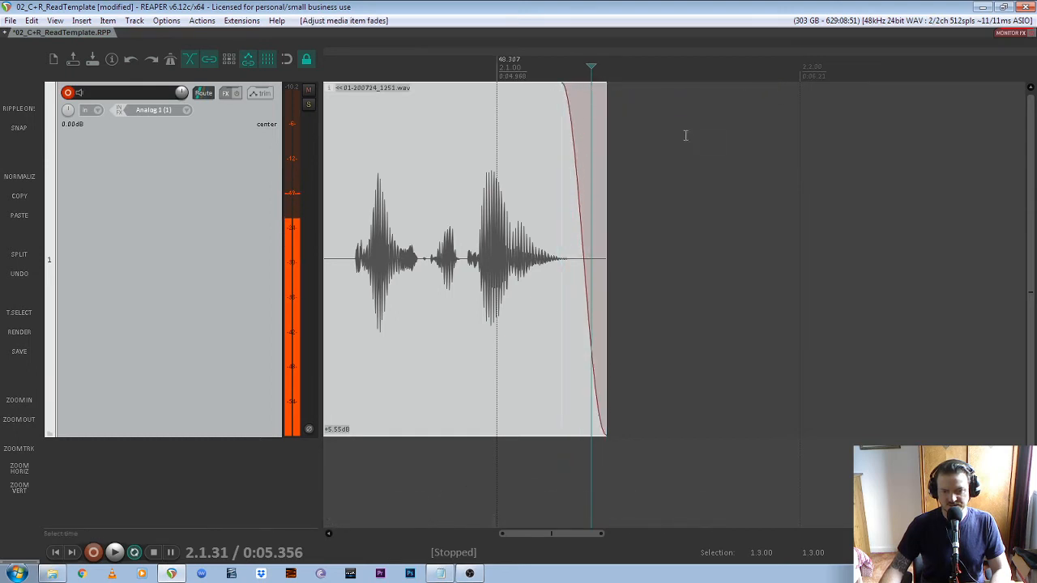
{"action": "scroll", "coordinate": [430, 165], "scroll_direction": "down", "scroll_amount": 3}
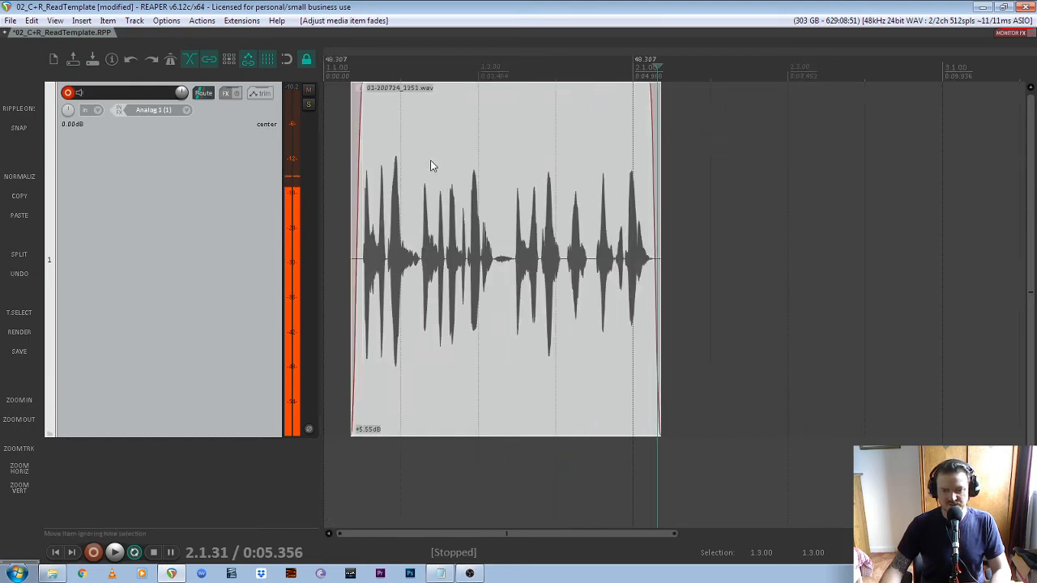
- Play the trimmed take from 1.1.29 to check its fades, and replay its second half from the pause before it
{"action": "left_click", "coordinate": [346, 77]}
{"action": "key", "text": "space"}
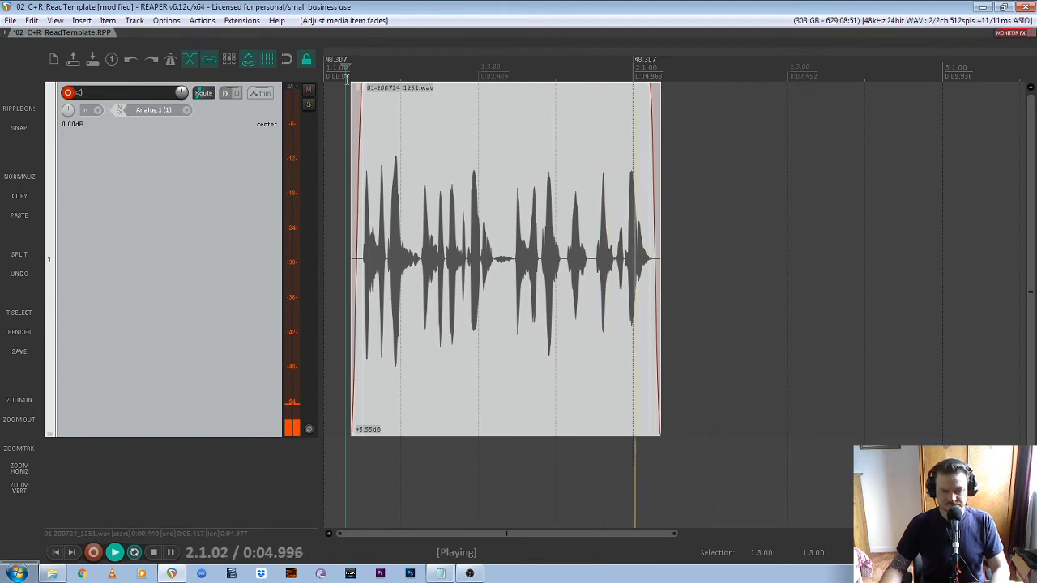
{"action": "key", "text": "space"}
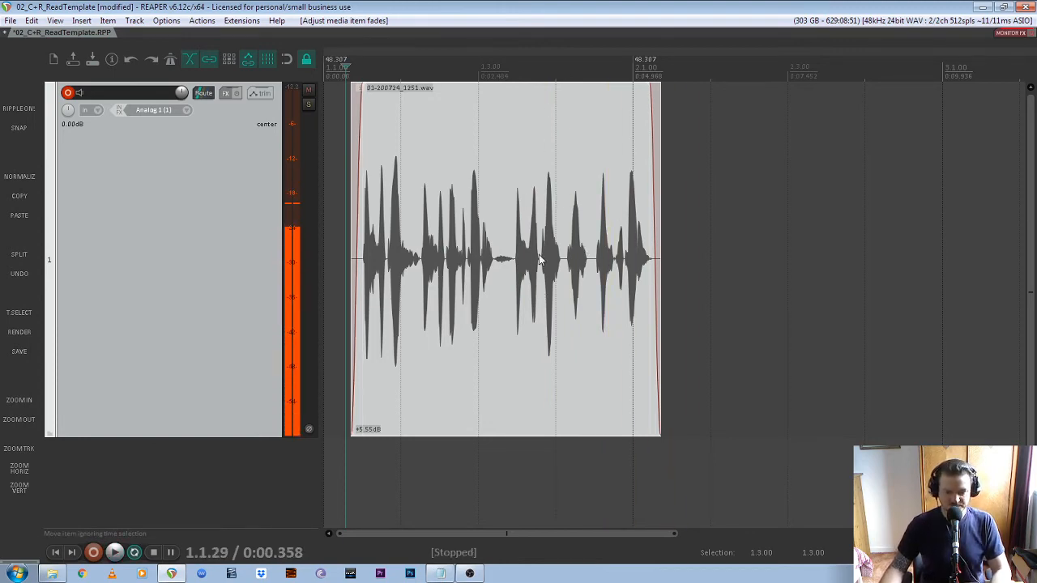
{"action": "scroll", "coordinate": [541, 260], "scroll_direction": "up", "scroll_amount": 4}
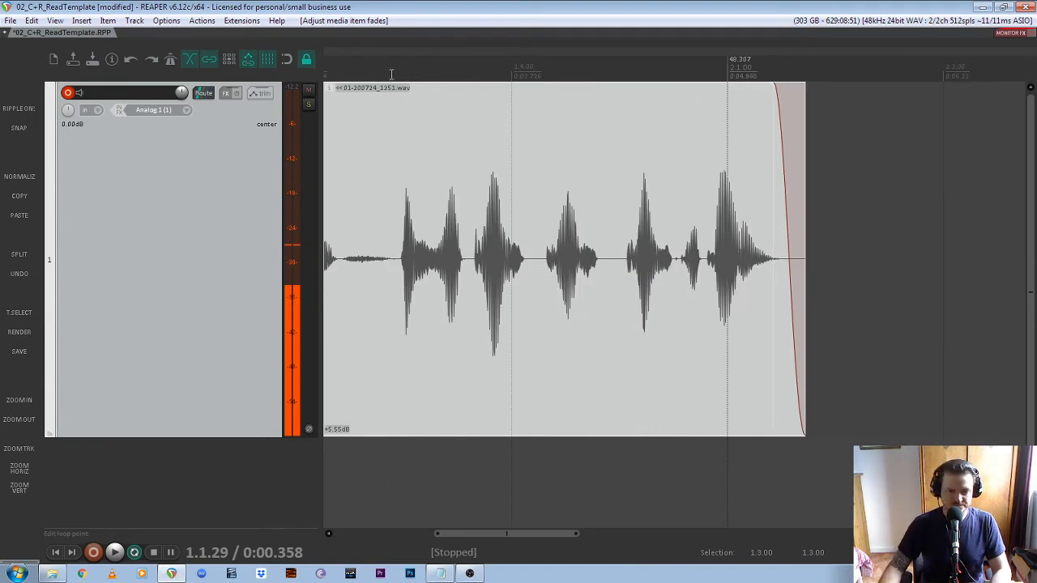
{"action": "left_click", "coordinate": [392, 73]}
{"action": "key", "text": "space"}
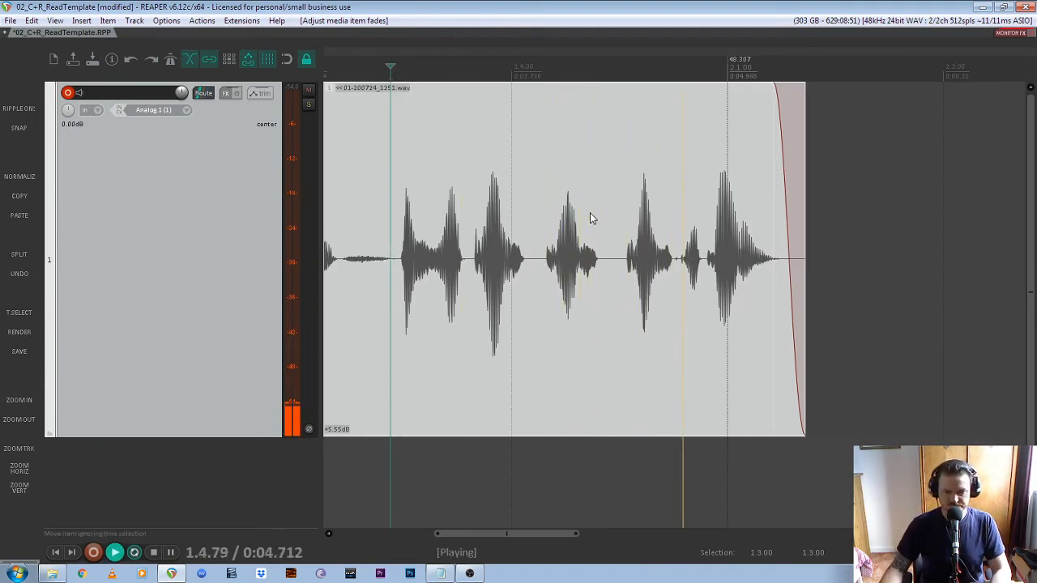
- Place the edit cursor in the pause between words at 1.4.10 and split the selected take there
{"action": "left_click", "coordinate": [474, 259]}
{"action": "left_click", "coordinate": [532, 265]}
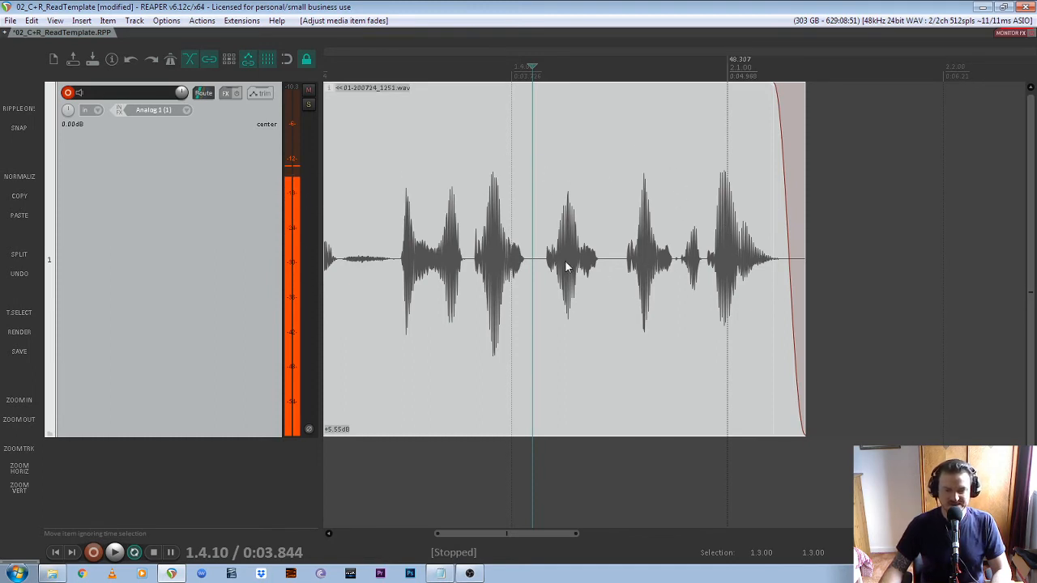
{"action": "left_click_drag", "start_coordinate": [536, 261], "coordinate": [533, 262]}
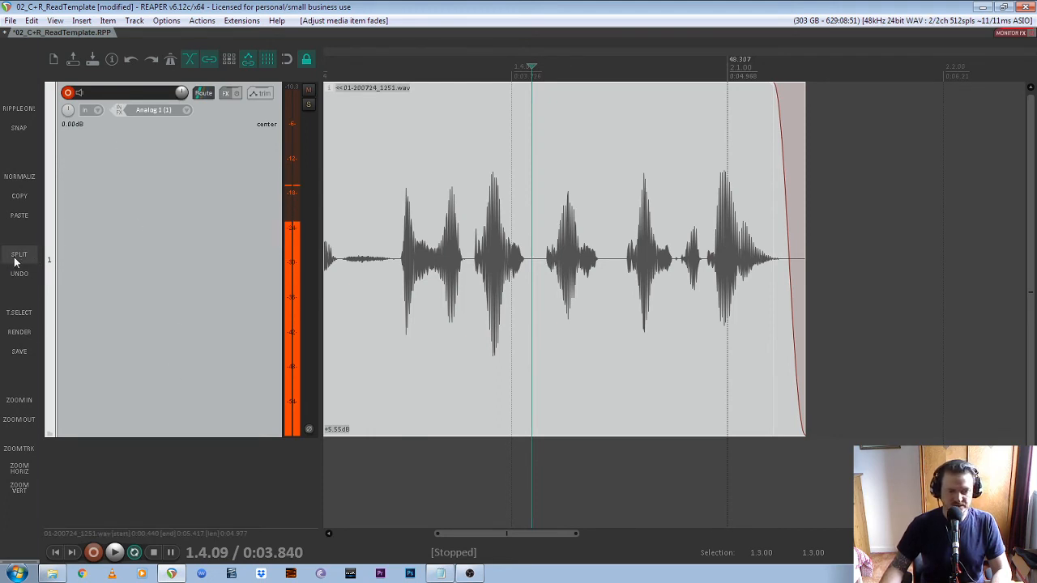
{"action": "left_click", "coordinate": [497, 405]}
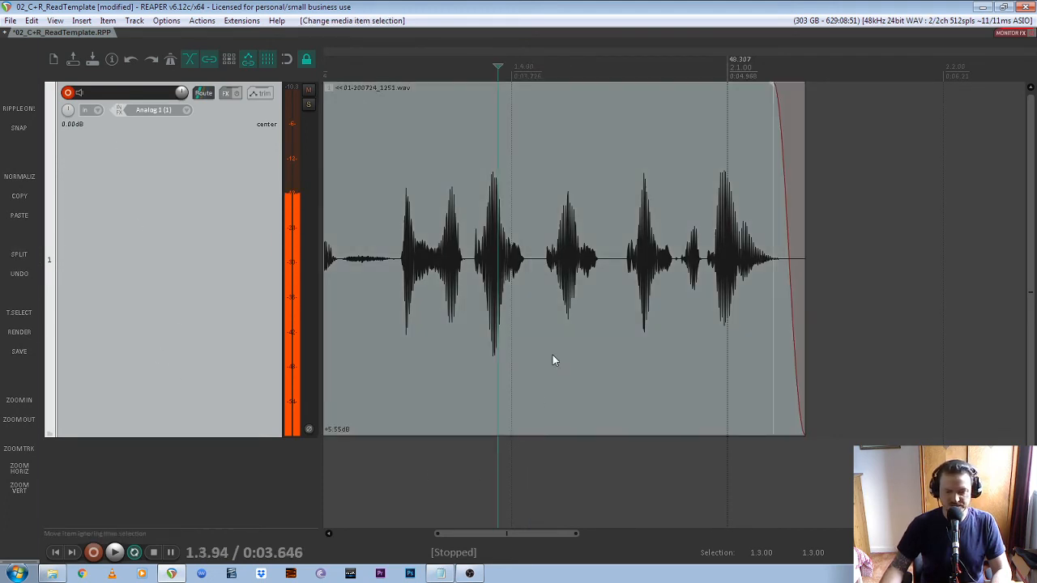
{"action": "left_click", "coordinate": [530, 319]}
{"action": "left_click", "coordinate": [534, 261]}
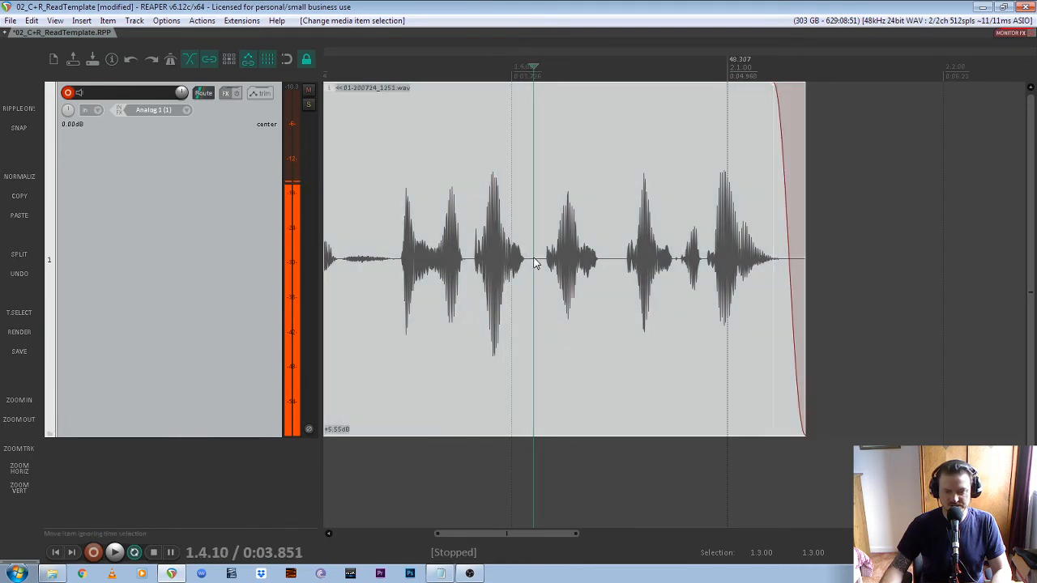
{"action": "left_click", "coordinate": [18, 257]}
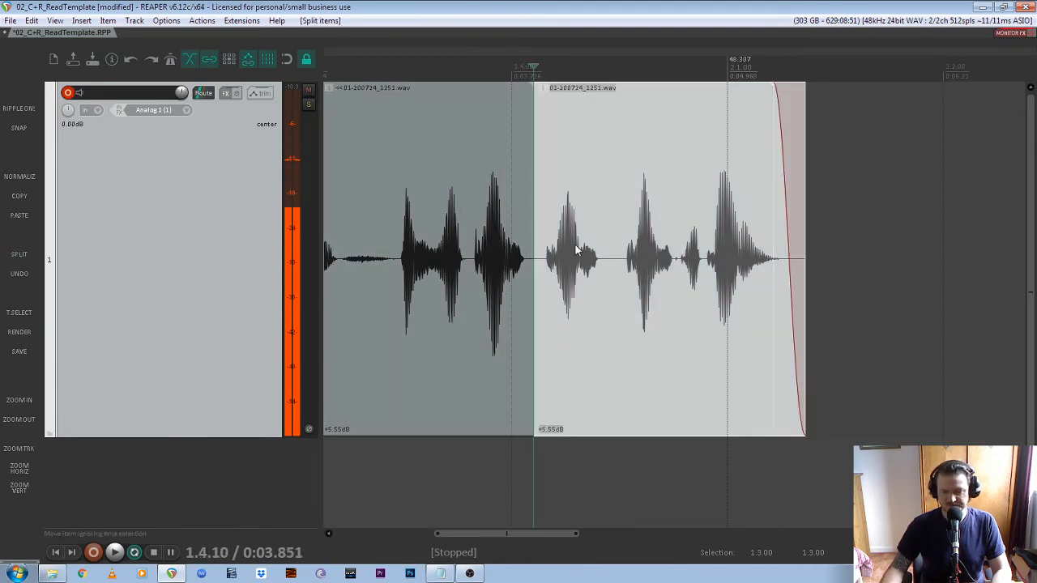
- Split the second segment of the take at 1.4.76, in the short gap between words
{"action": "scroll", "coordinate": [637, 289], "scroll_direction": "up", "scroll_amount": 2}
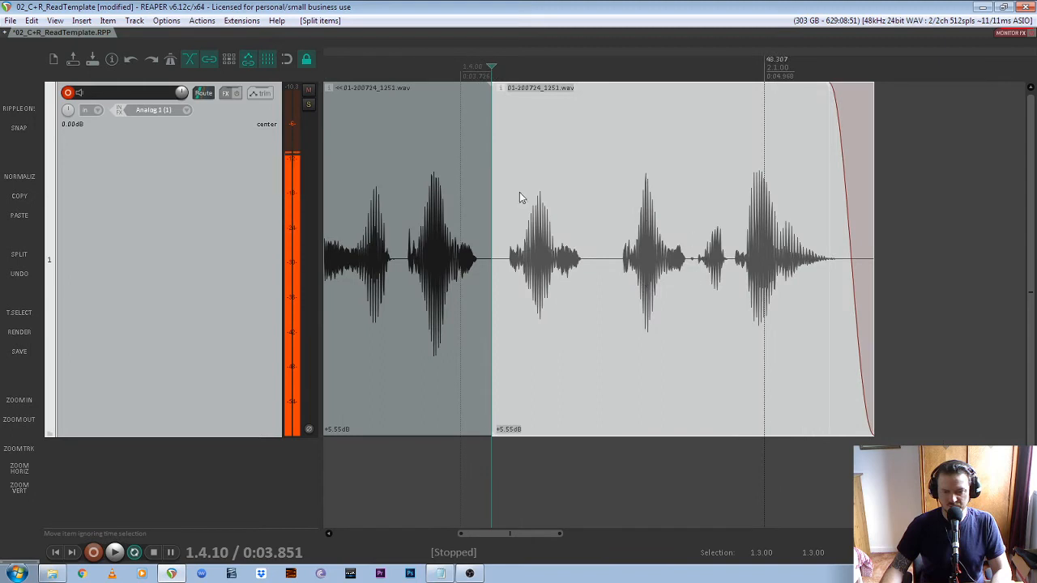
{"action": "left_click", "coordinate": [692, 264]}
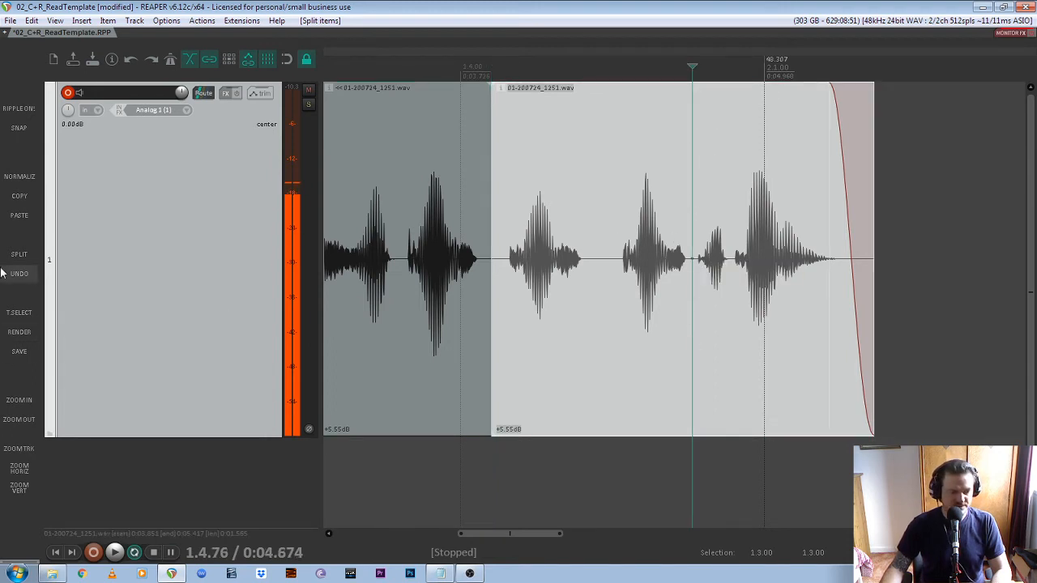
{"action": "left_click", "coordinate": [22, 257]}
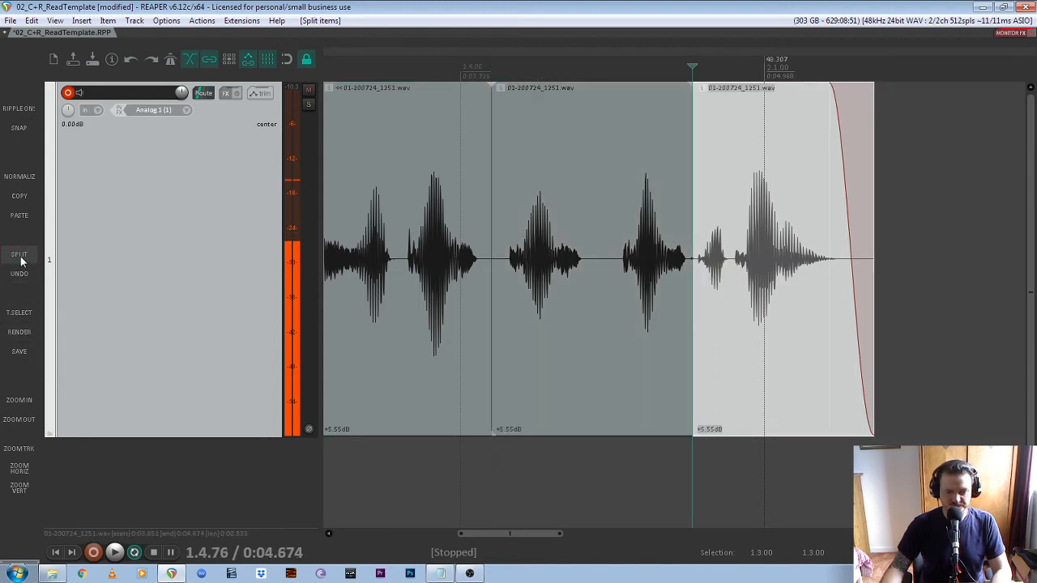
- Select the middle segment between the two splits and turn ripple editing on
{"action": "left_click", "coordinate": [636, 488]}
{"action": "left_click", "coordinate": [610, 395]}
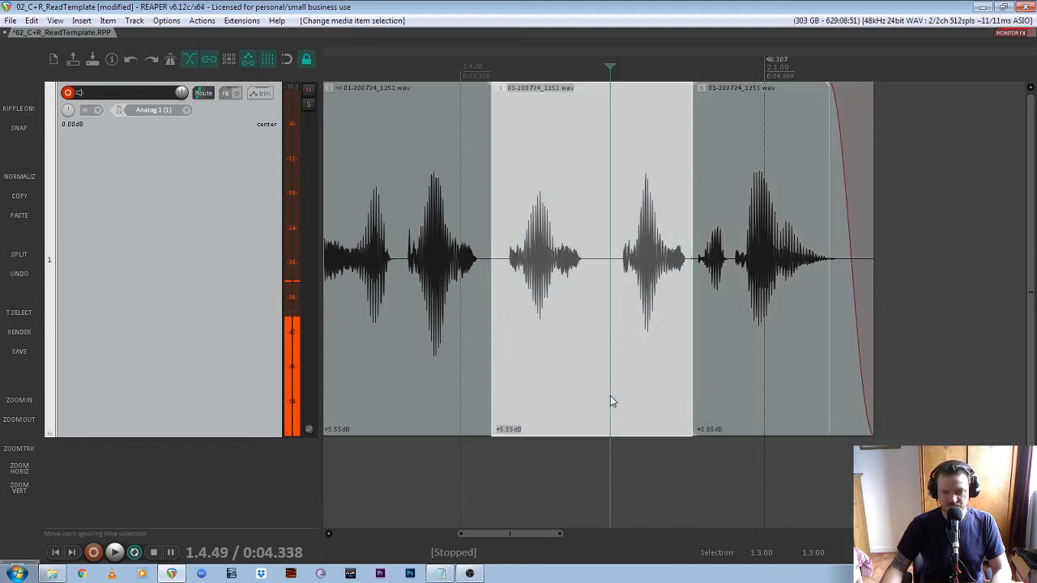
{"action": "left_click", "coordinate": [606, 447]}
{"action": "left_click", "coordinate": [596, 412]}
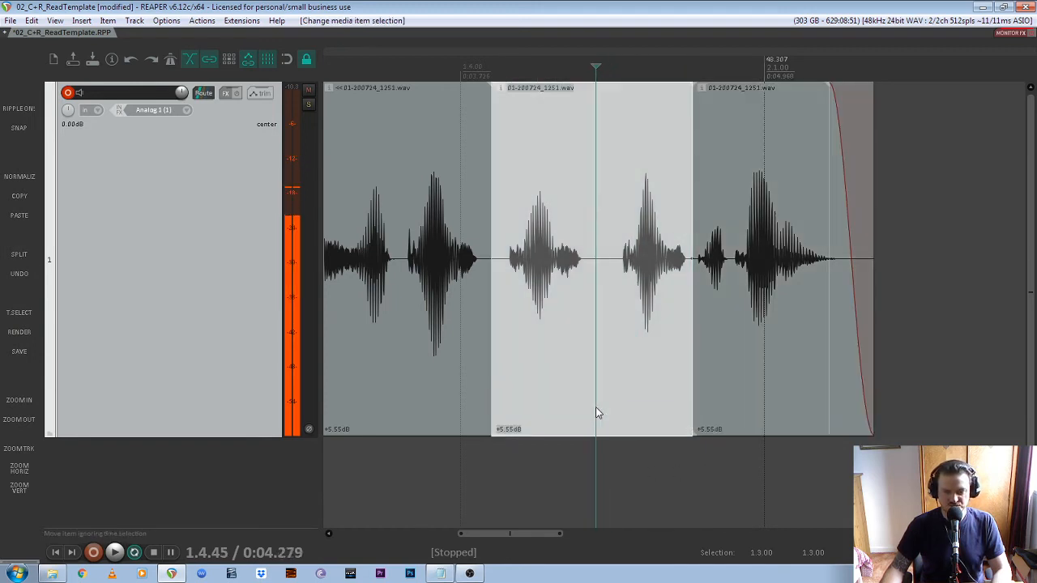
{"action": "scroll", "coordinate": [679, 308], "scroll_direction": "down", "scroll_amount": 2}
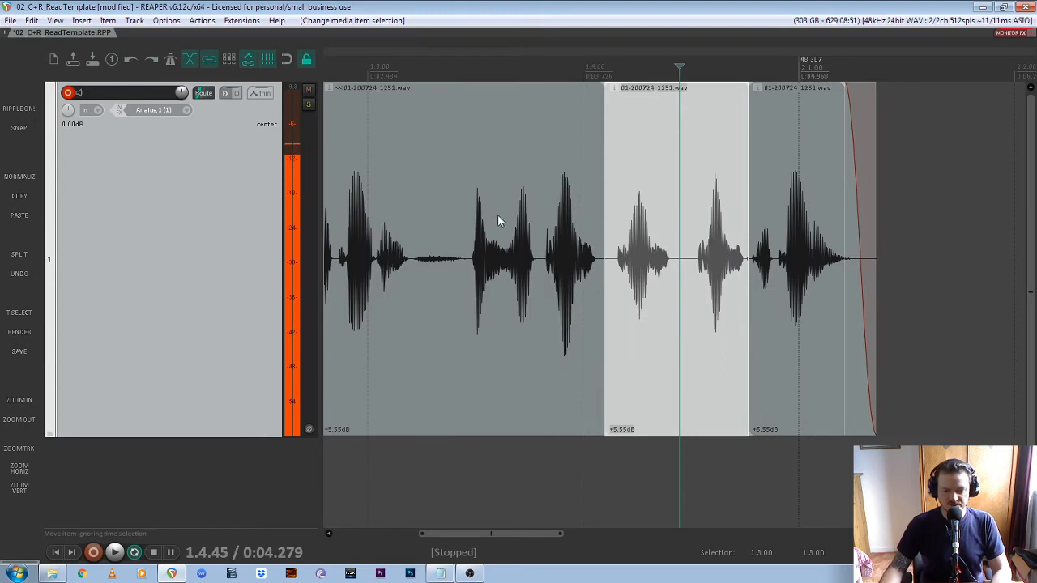
{"action": "scroll", "coordinate": [798, 336], "scroll_direction": "up", "scroll_amount": 2}
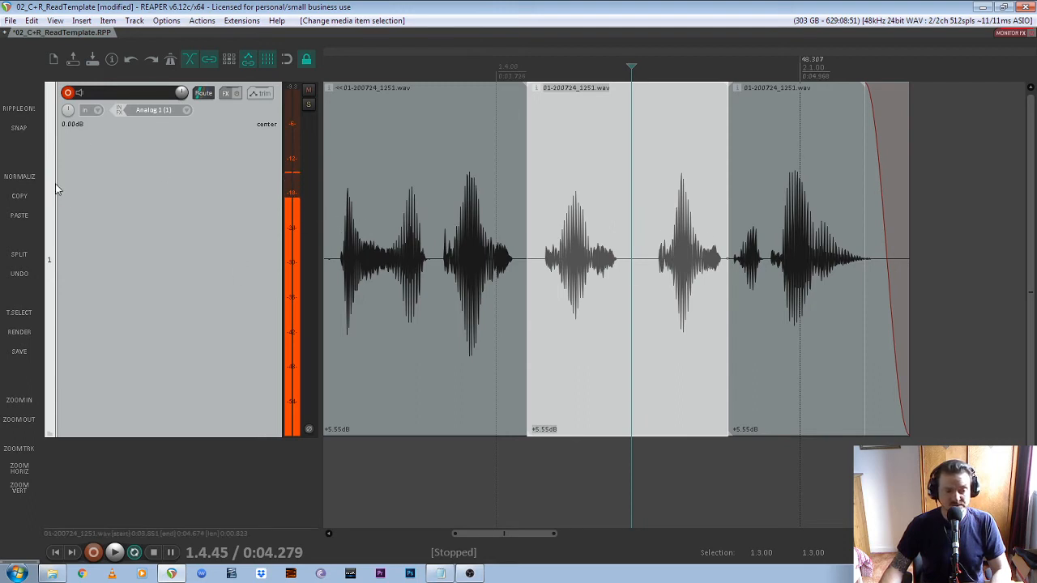
{"action": "left_click", "coordinate": [13, 110]}
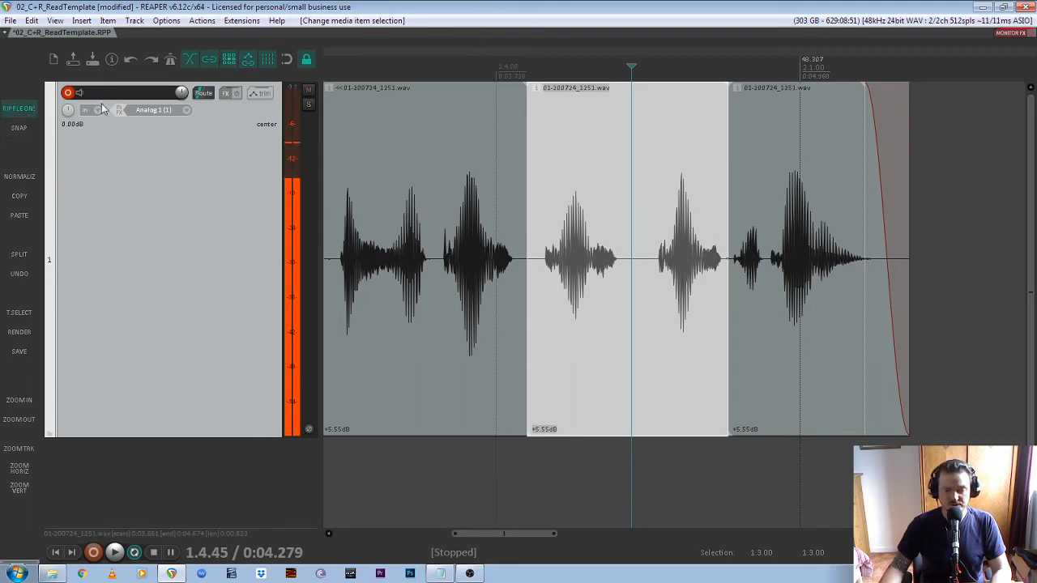
- Delete the middle segment with ripple editing on, undo the deletion, and repeat the deletion and undo once more
{"action": "left_click", "coordinate": [575, 468]}
{"action": "left_click", "coordinate": [598, 395]}
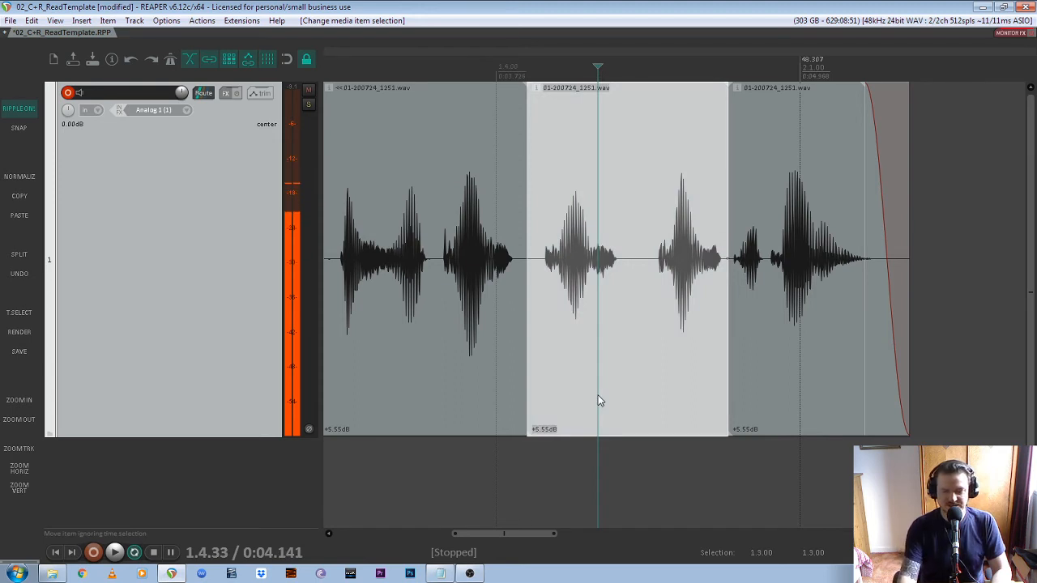
{"action": "key", "text": "Delete"}
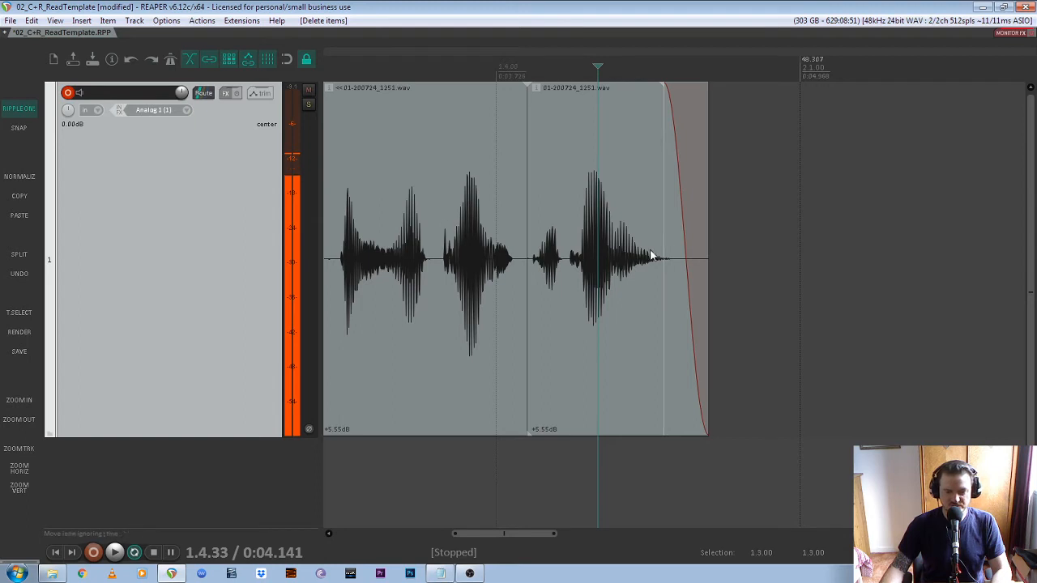
{"action": "key", "text": "ctrl+z"}
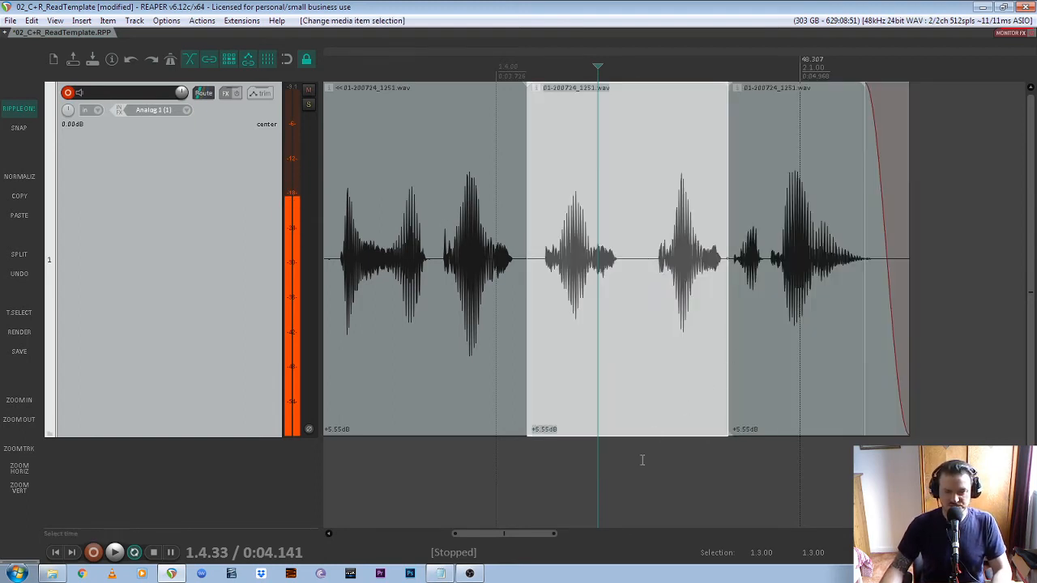
{"action": "left_click", "coordinate": [620, 379]}
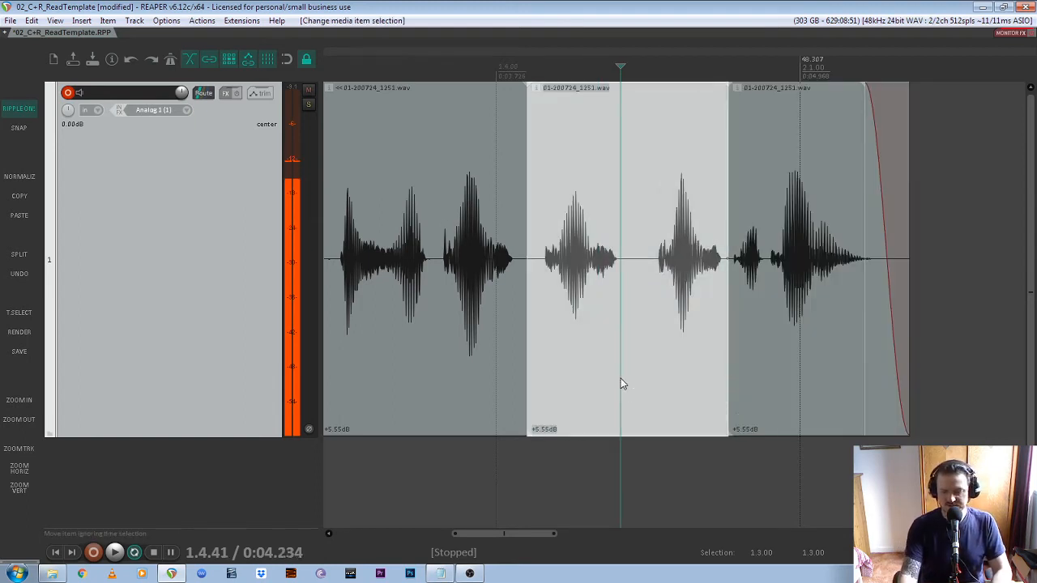
{"action": "key", "text": "Delete"}
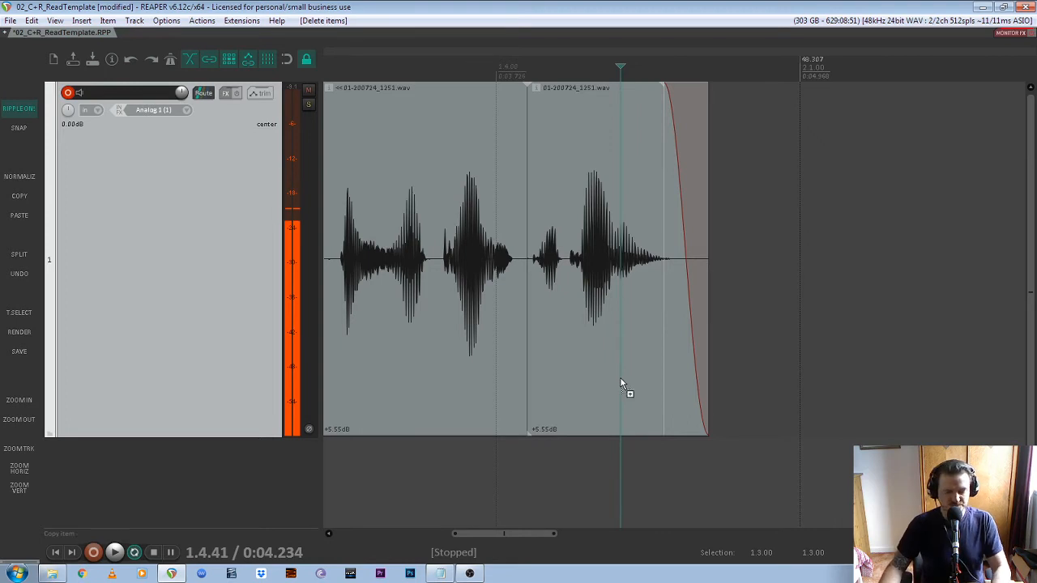
{"action": "key", "text": "ctrl+z"}
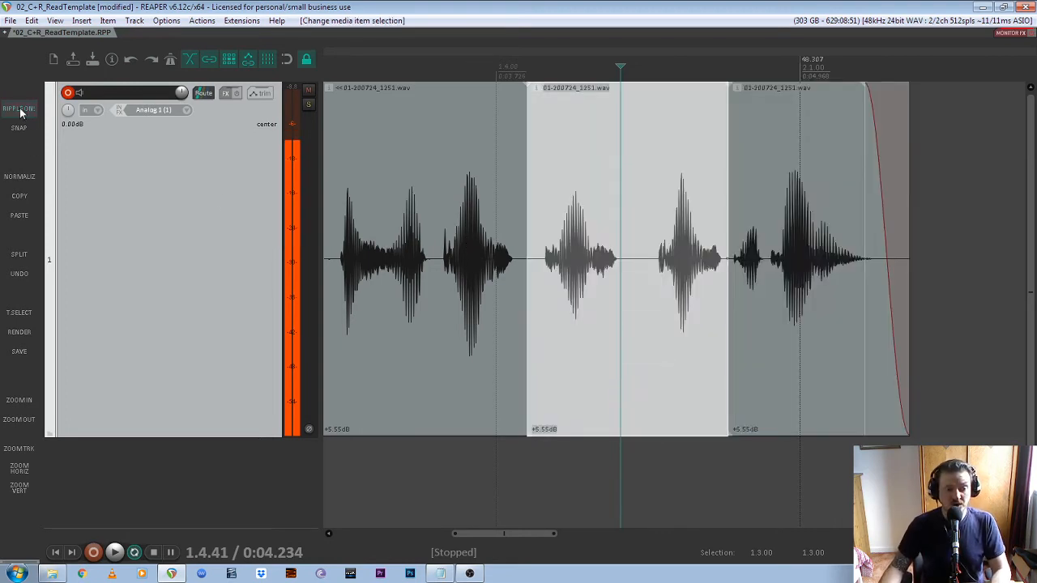
- Turn ripple editing off and delete the middle segment so the last segment stays in place
{"action": "left_click", "coordinate": [574, 388]}
{"action": "left_click", "coordinate": [582, 381]}
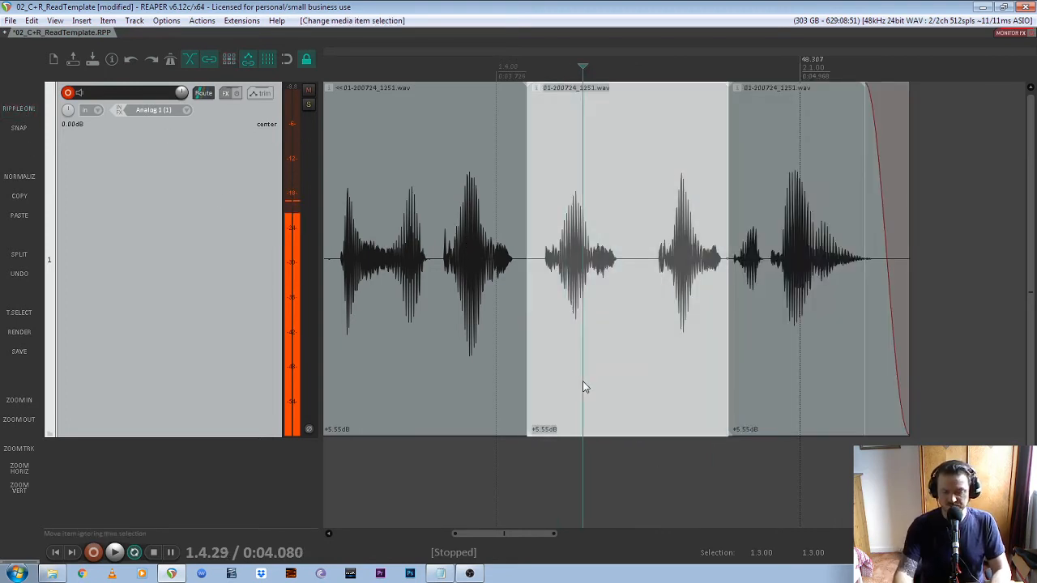
{"action": "key", "text": "Delete"}
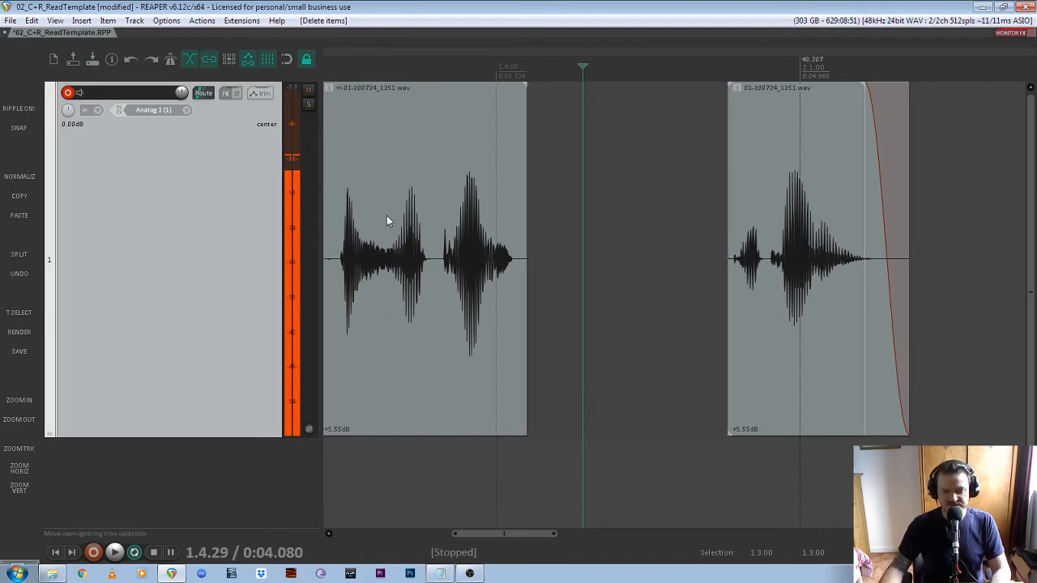
- Turn item locking off and move the last segment of the take slightly later on the timeline
{"action": "scroll", "coordinate": [614, 267], "scroll_direction": "down", "scroll_amount": 4}
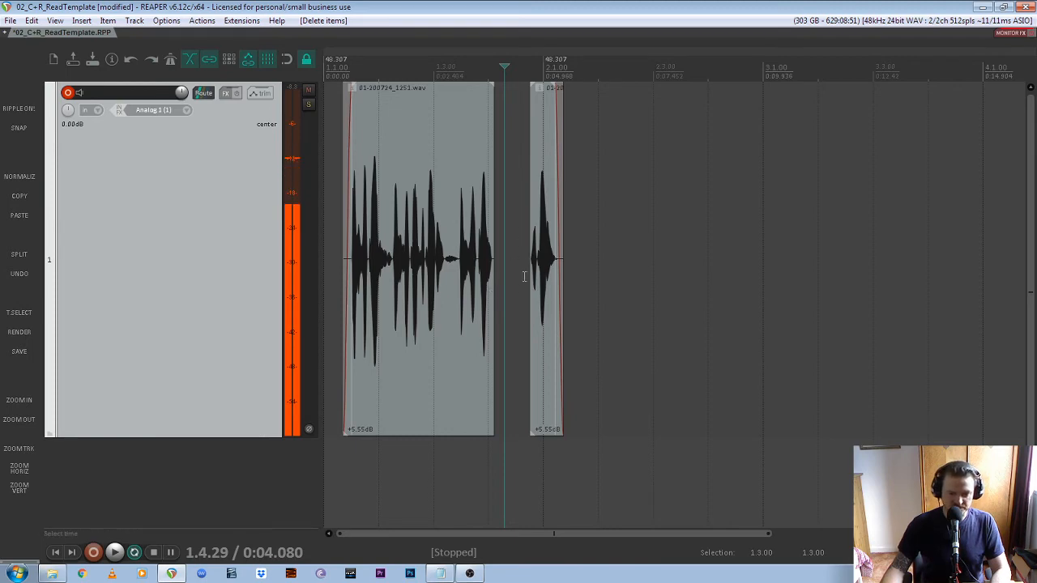
{"action": "scroll", "coordinate": [491, 250], "scroll_direction": "up", "scroll_amount": 3}
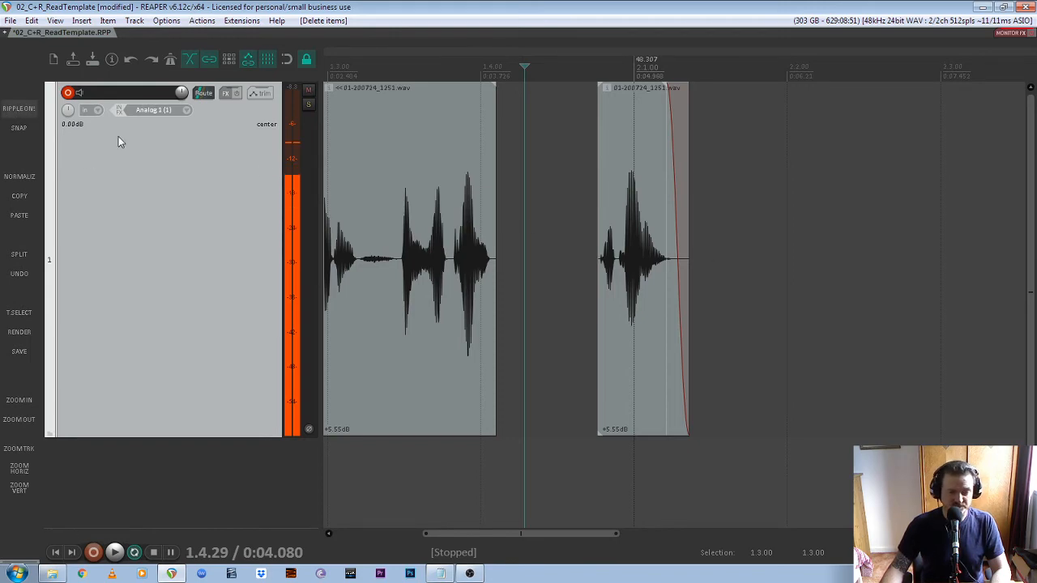
{"action": "scroll", "coordinate": [383, 241], "scroll_direction": "down", "scroll_amount": 4}
{"action": "scroll", "coordinate": [383, 241], "scroll_direction": "up", "scroll_amount": 1}
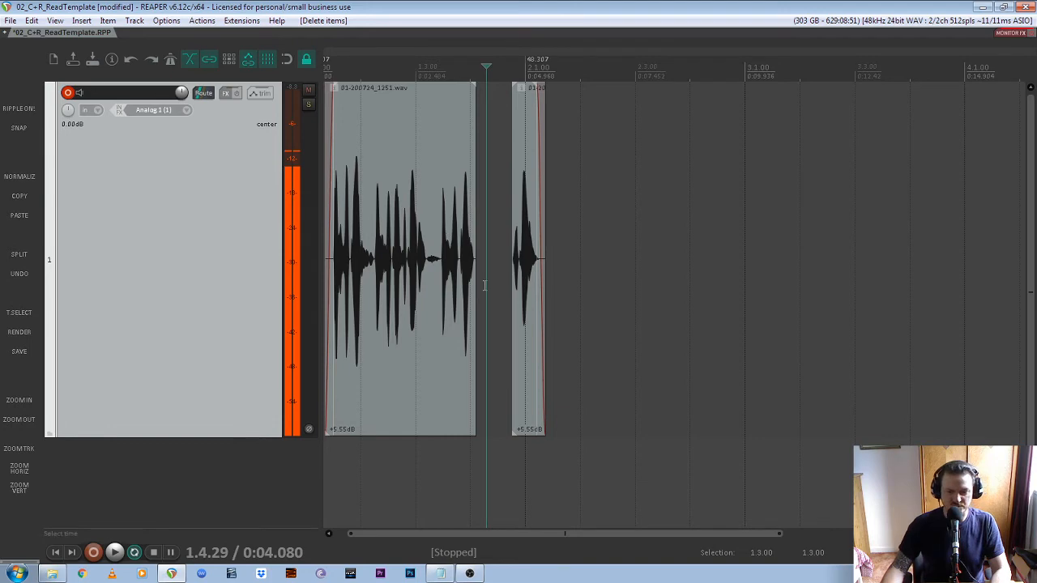
{"action": "scroll", "coordinate": [485, 285], "scroll_direction": "up", "scroll_amount": 4}
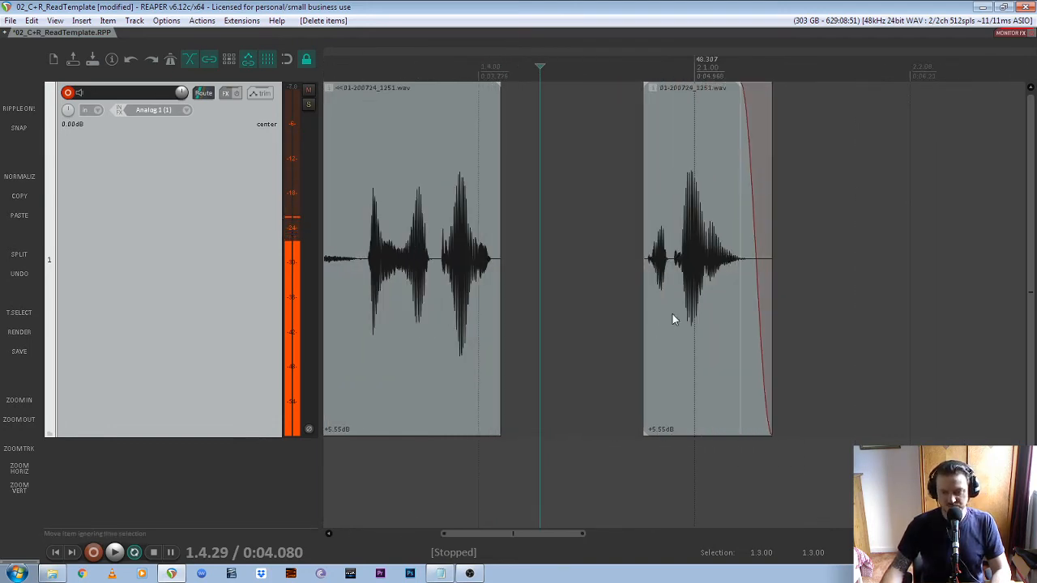
{"action": "left_click_drag", "start_coordinate": [672, 315], "coordinate": [641, 317]}
{"action": "left_click", "coordinate": [567, 315]}
{"action": "left_click", "coordinate": [691, 344]}
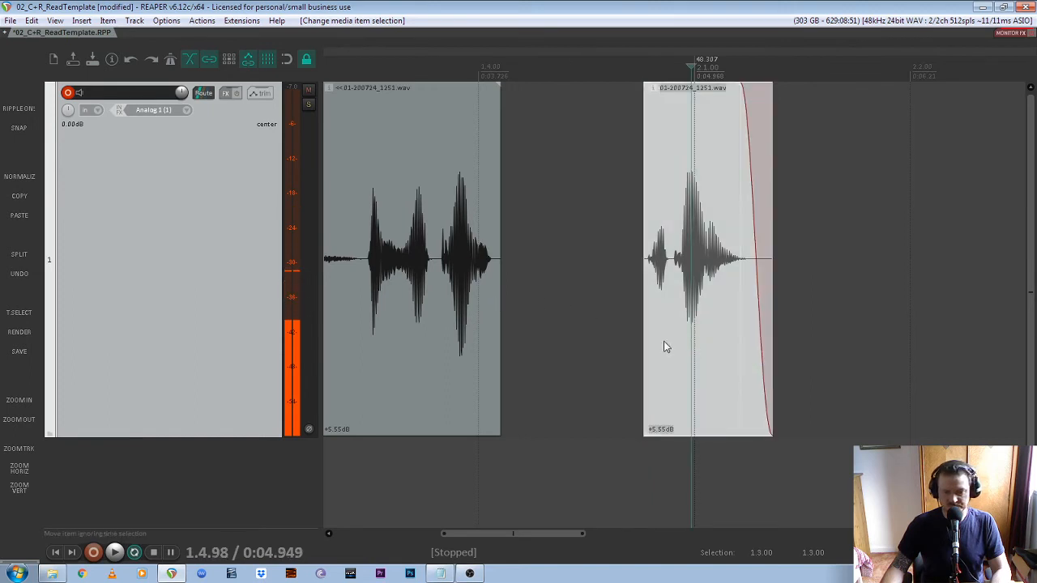
{"action": "left_click", "coordinate": [605, 340]}
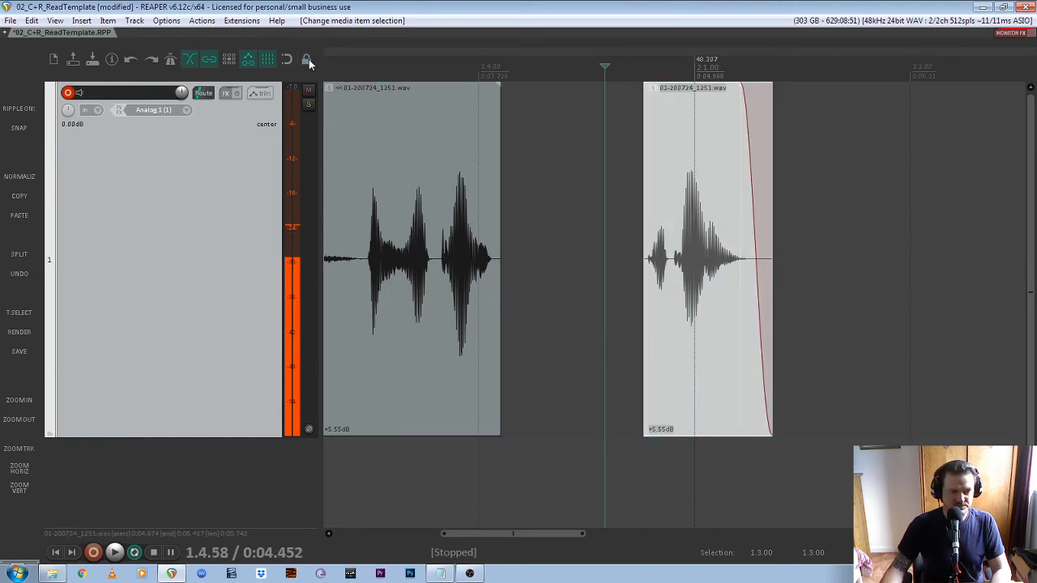
{"action": "mouse_move", "coordinate": [676, 323]}
{"action": "left_mouse_down"}
{"action": "mouse_move", "coordinate": [636, 324]}
{"action": "mouse_move", "coordinate": [753, 329]}
{"action": "mouse_move", "coordinate": [694, 328]}
{"action": "left_mouse_up"}
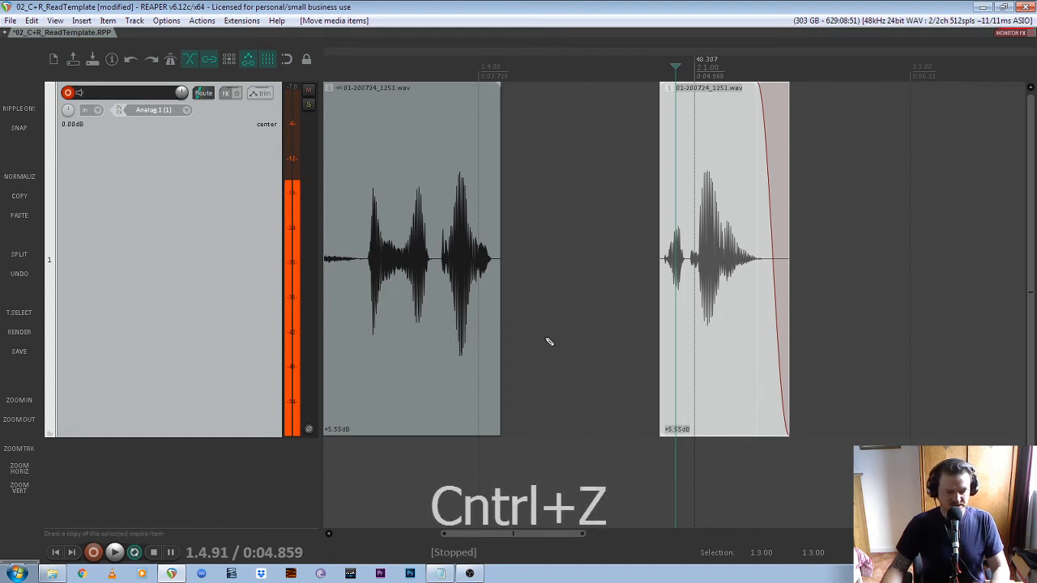
- Undo the segment move, the deletion and both splits to restore the single unsplit take
{"action": "key", "text": "ctrl+z"}
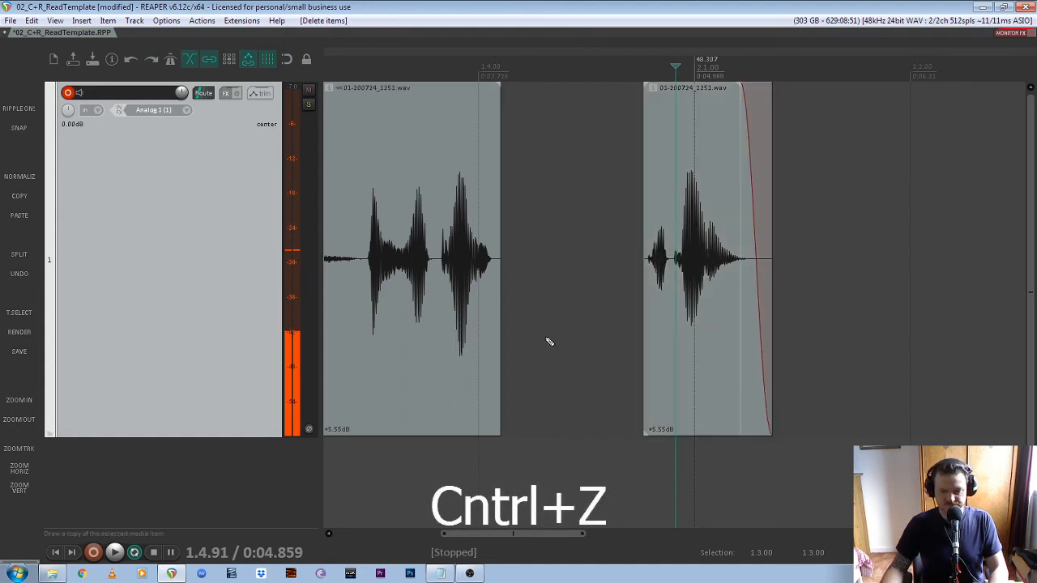
{"action": "key", "text": "ctrl+z"}
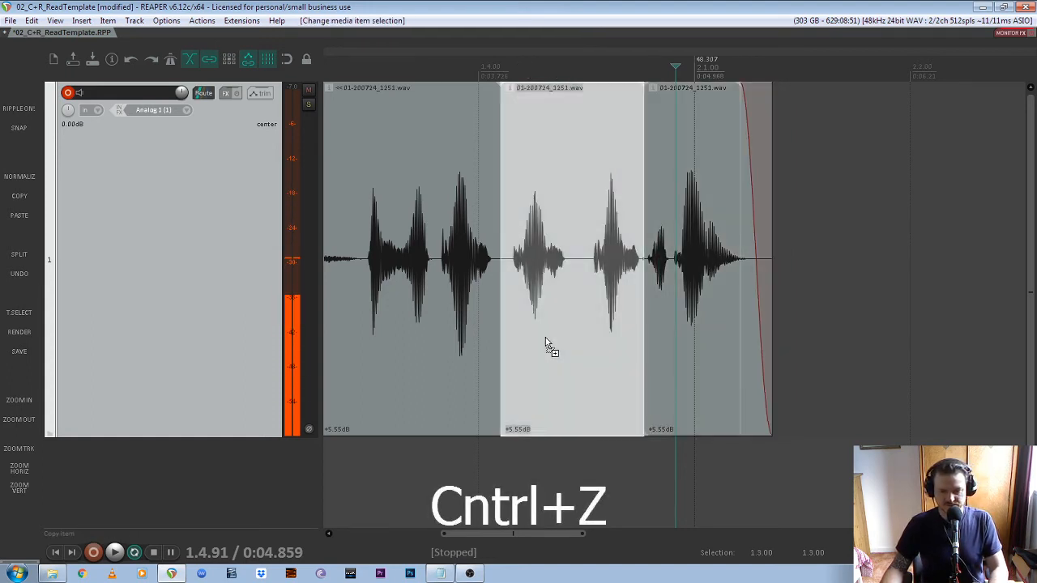
{"action": "key", "text": "ctrl+z"}
{"action": "key", "text": "ctrl+z"}
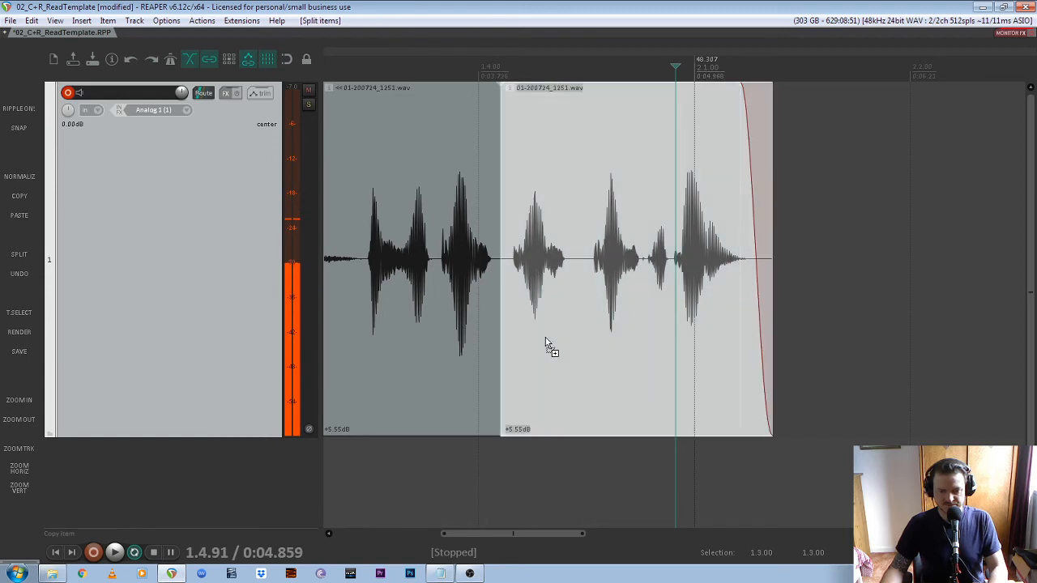
{"action": "key", "text": "ctrl+z"}
{"action": "key", "text": "ctrl+z"}
{"action": "key", "text": "ctrl+z"}
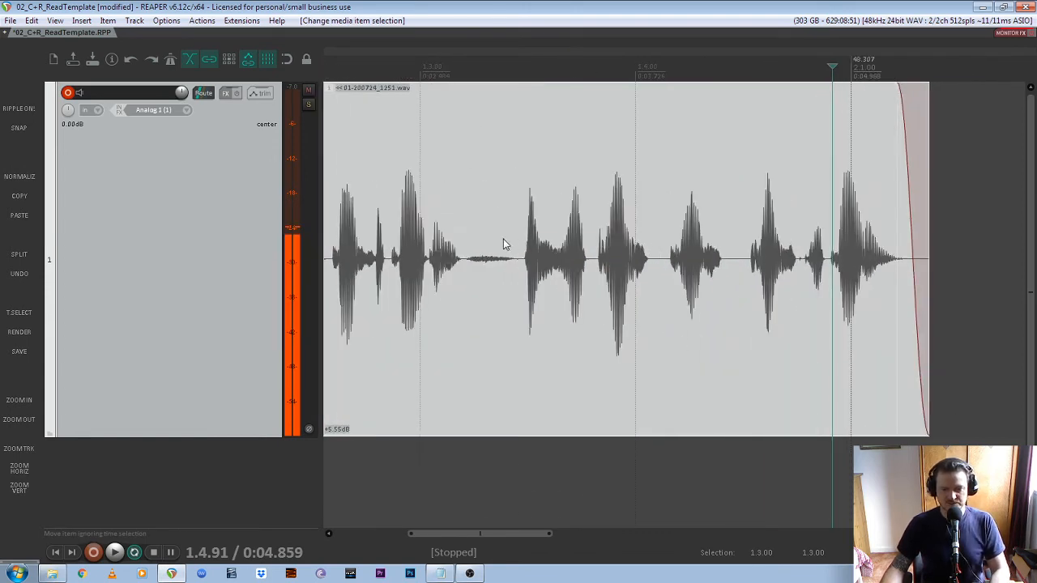
- Play the restored take from the quiet pause before its second phrase to locate the words to cut
{"action": "left_click", "coordinate": [503, 239]}
{"action": "key", "text": "space"}
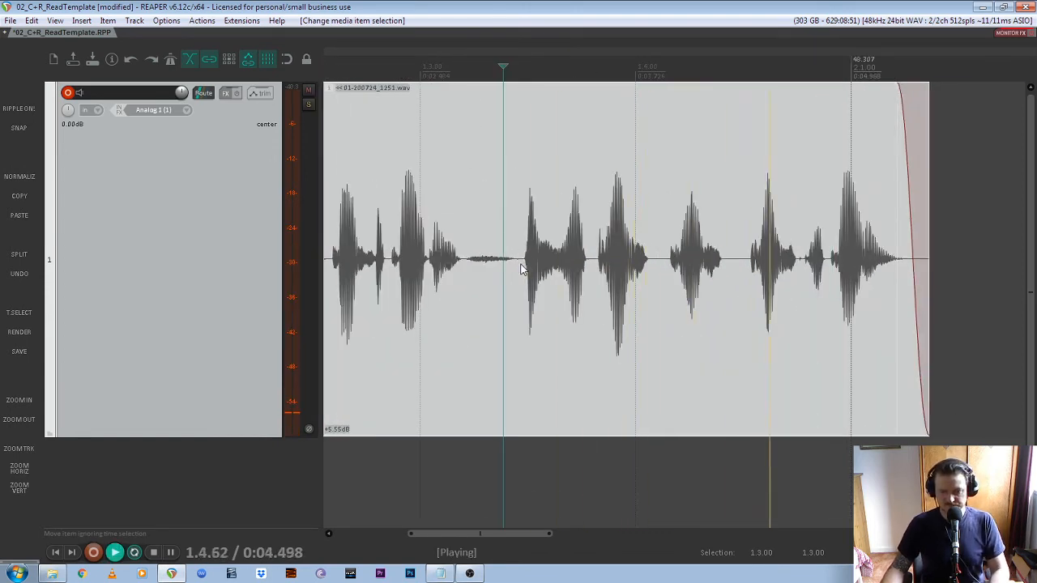
{"action": "key", "text": "space"}
- Select the take and split it in the pause between words at 1.4.10
{"action": "left_click", "coordinate": [657, 264]}
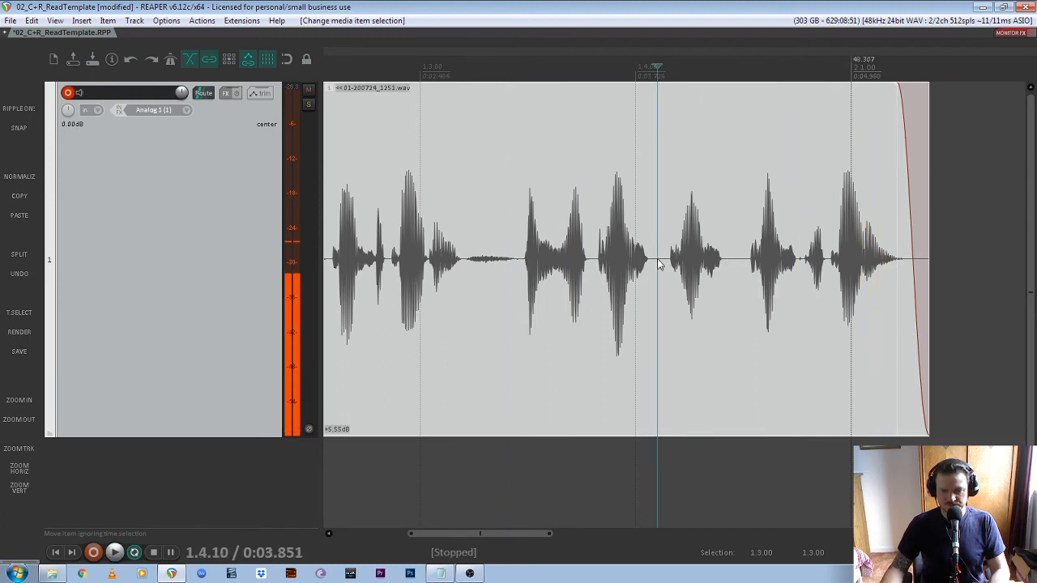
{"action": "left_click", "coordinate": [682, 267]}
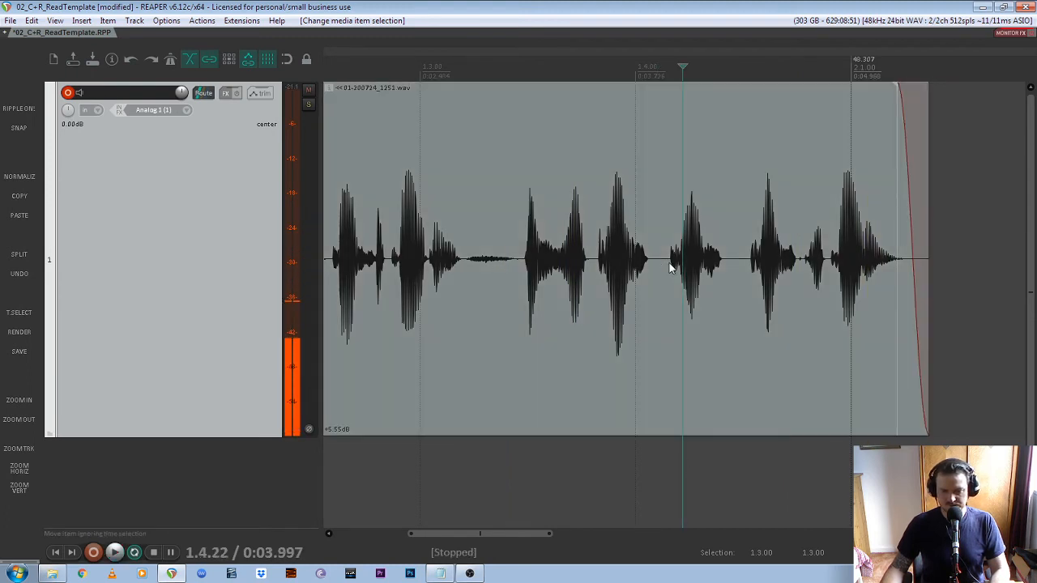
{"action": "left_click", "coordinate": [658, 262]}
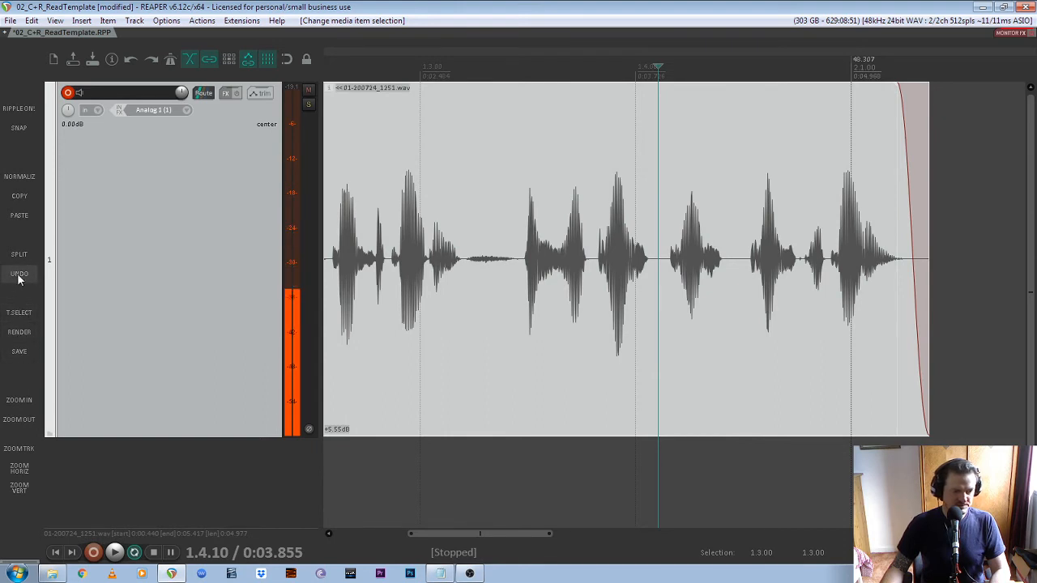
{"action": "left_click", "coordinate": [19, 255]}
- Split the selected second segment in the short gap before its last words at 1.4.76
{"action": "scroll", "coordinate": [804, 281], "scroll_direction": "up", "scroll_amount": 2}
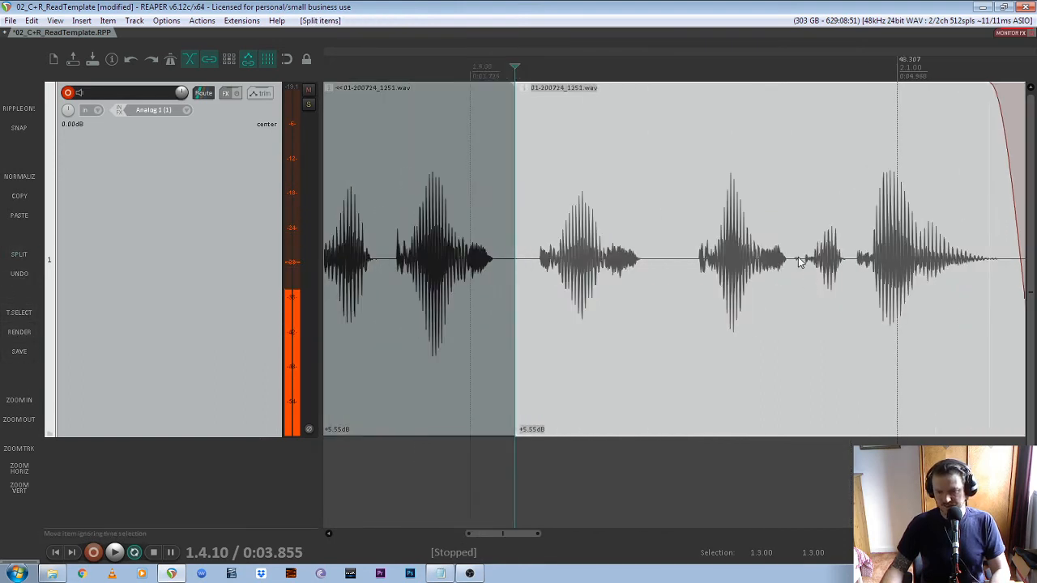
{"action": "left_click", "coordinate": [798, 257]}
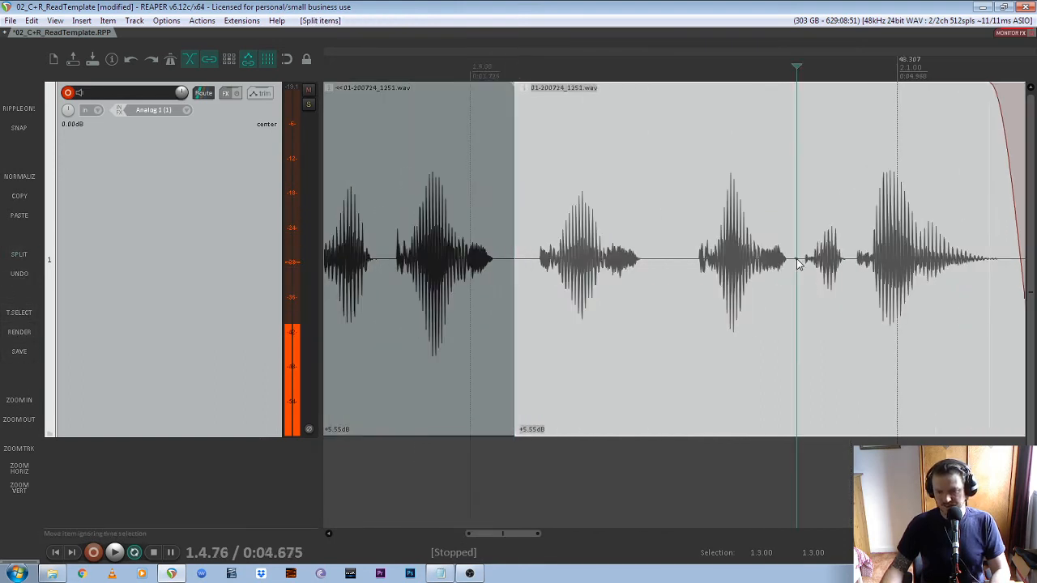
{"action": "left_click", "coordinate": [19, 256]}
- Select the middle segment, turn ripple editing on and delete it so the last segment closes the gap
{"action": "left_click", "coordinate": [631, 378]}
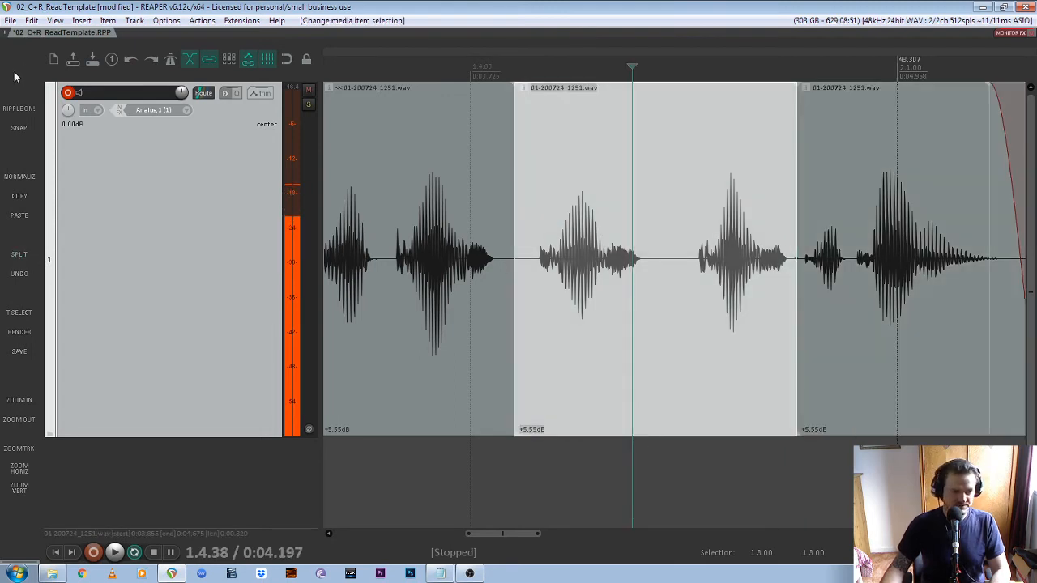
{"action": "left_click", "coordinate": [18, 108]}
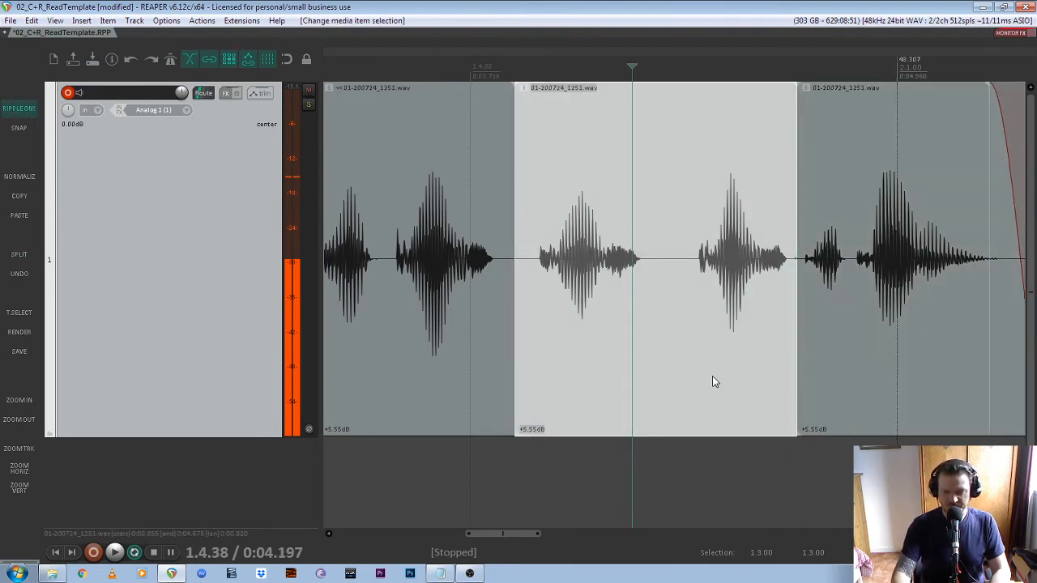
{"action": "key", "text": "Delete"}
- Play the edited take from 1.3.41, in the pause before the second phrase, to check the join
{"action": "scroll", "coordinate": [569, 258], "scroll_direction": "down", "scroll_amount": 3}
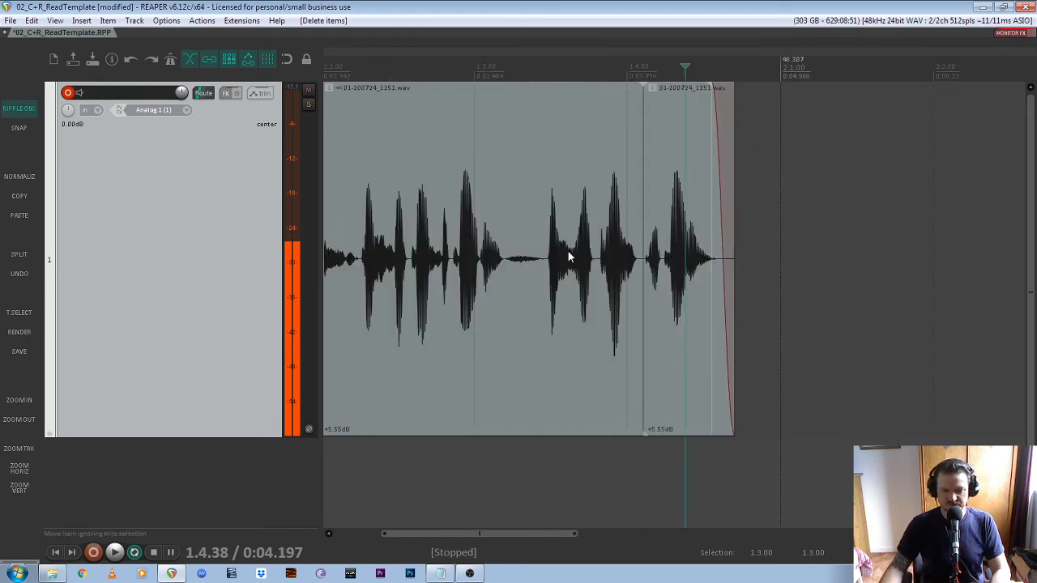
{"action": "scroll", "coordinate": [568, 257], "scroll_direction": "up", "scroll_amount": 3}
{"action": "left_click", "coordinate": [507, 70]}
{"action": "key", "text": "space"}
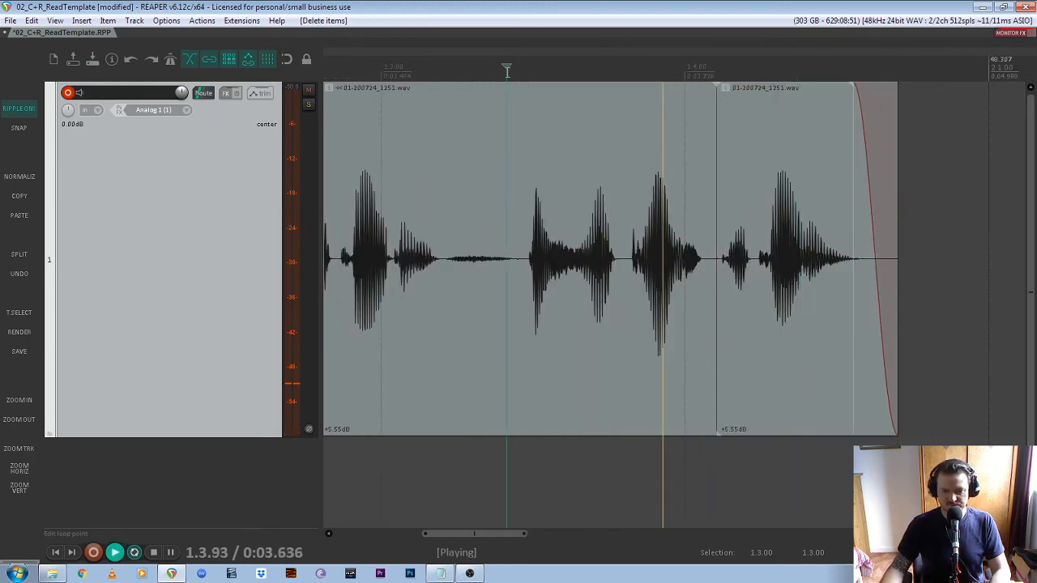
{"action": "key", "text": "space"}
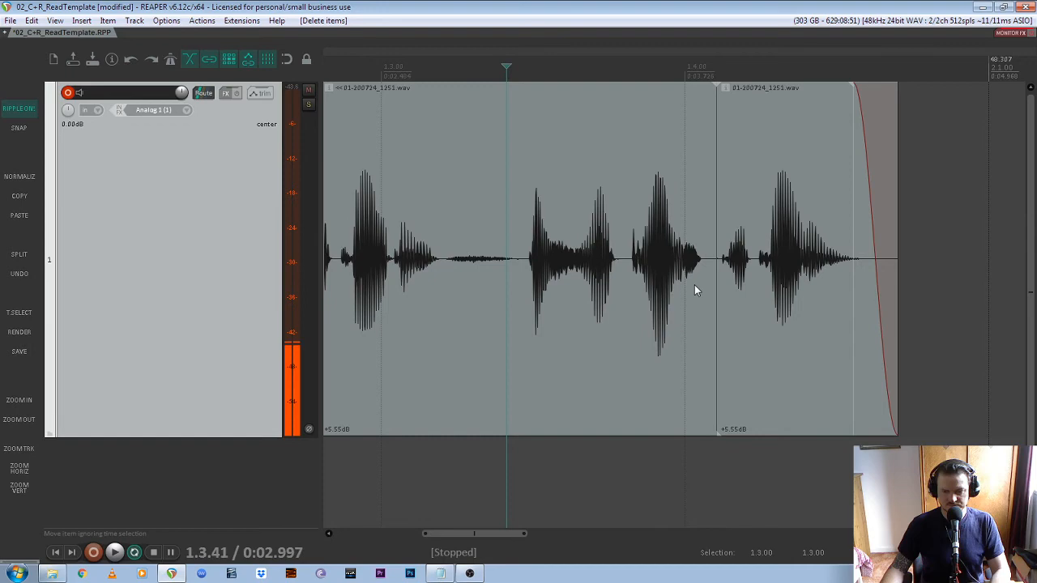
- Examine the join at close range, selecting the segments before and after it in turn to compare their waveforms
{"action": "left_click", "coordinate": [759, 317]}
{"action": "scroll", "coordinate": [724, 300], "scroll_direction": "up", "scroll_amount": 3}
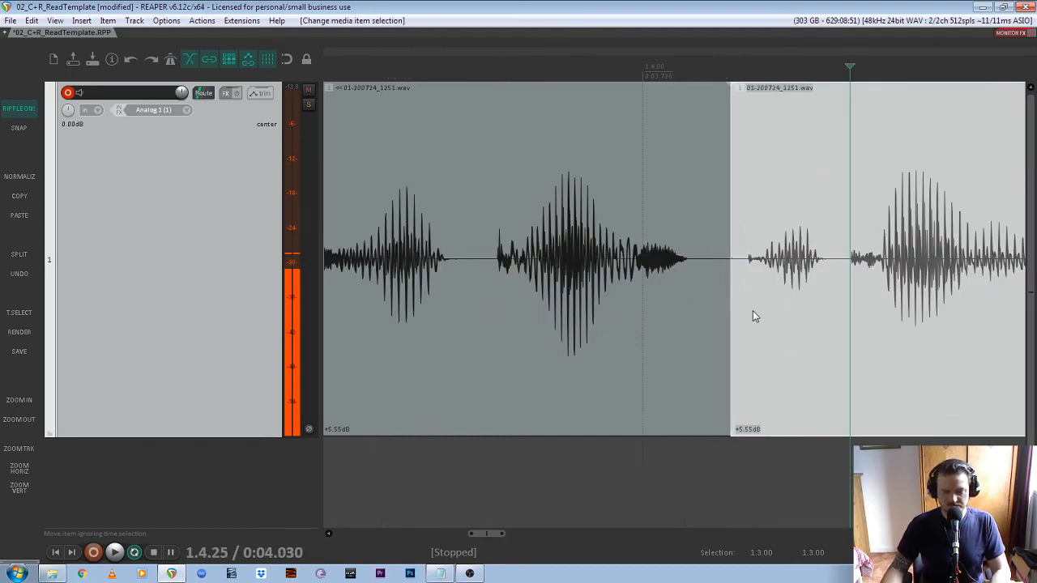
{"action": "scroll", "coordinate": [739, 293], "scroll_direction": "down", "scroll_amount": 2}
{"action": "scroll", "coordinate": [737, 290], "scroll_direction": "up", "scroll_amount": 2}
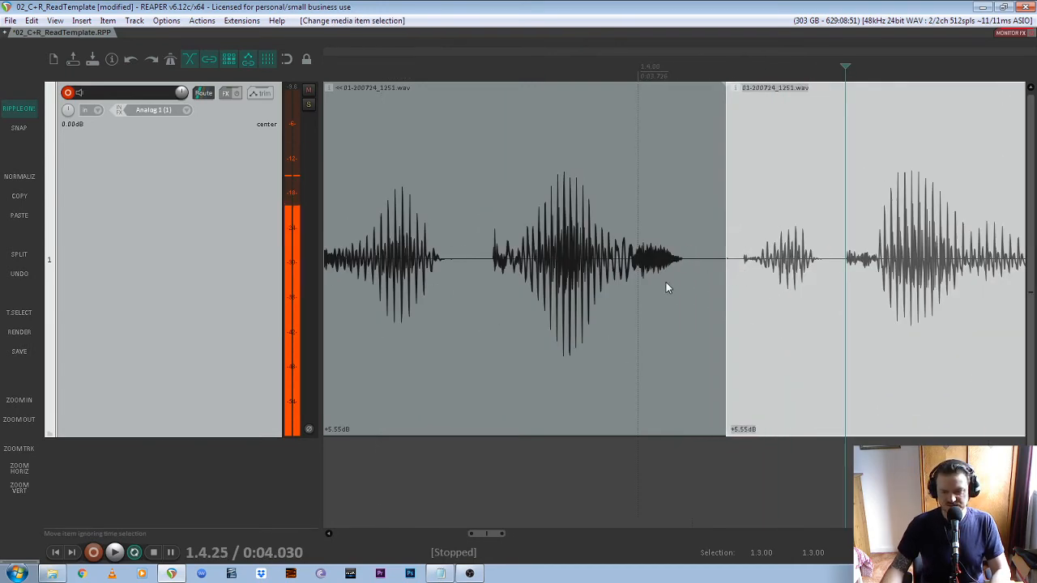
{"action": "left_click", "coordinate": [664, 284]}
{"action": "left_click", "coordinate": [850, 261]}
{"action": "left_click", "coordinate": [517, 224]}
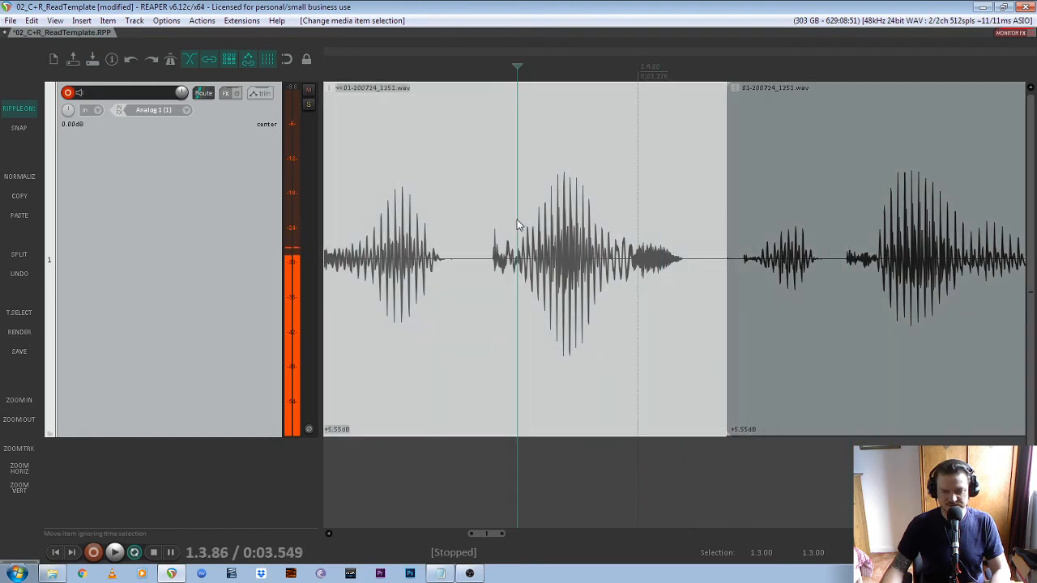
{"action": "left_click", "coordinate": [855, 213]}
{"action": "left_click", "coordinate": [511, 183]}
{"action": "left_click", "coordinate": [882, 215]}
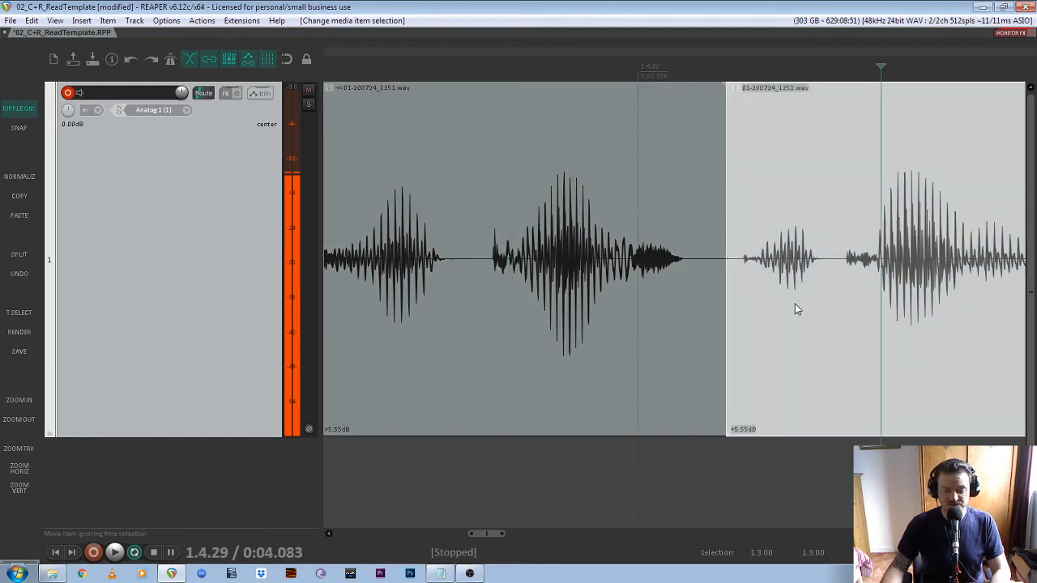
{"action": "left_click", "coordinate": [771, 305]}
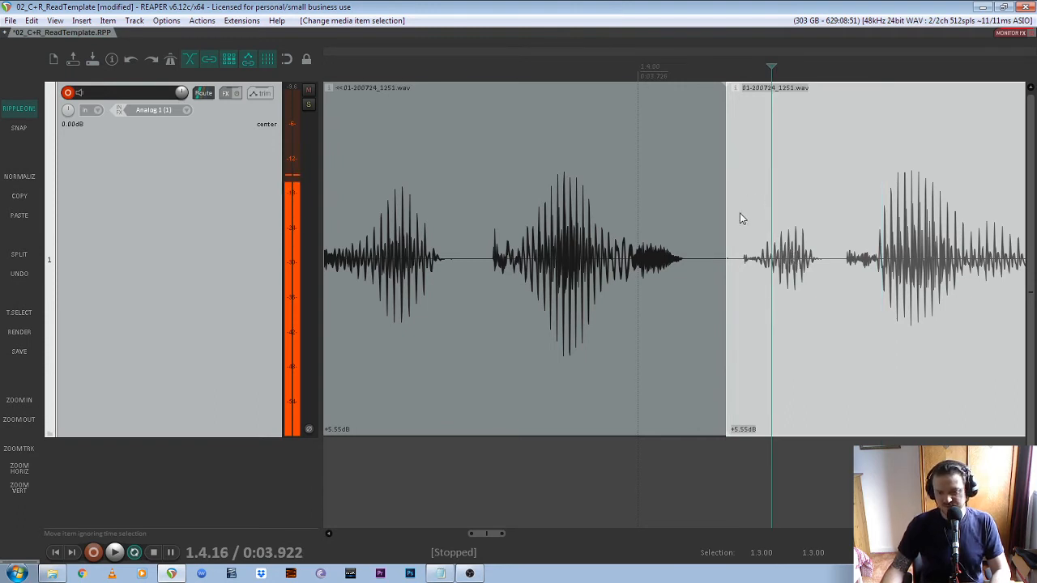
- Extend the last segment's start back over the preceding segment to form a crossfade, and trim it back to the join
{"action": "scroll", "coordinate": [756, 144], "scroll_direction": "down", "scroll_amount": 4}
{"action": "scroll", "coordinate": [899, 157], "scroll_direction": "up", "scroll_amount": 3}
{"action": "scroll", "coordinate": [818, 129], "scroll_direction": "down", "scroll_amount": 3}
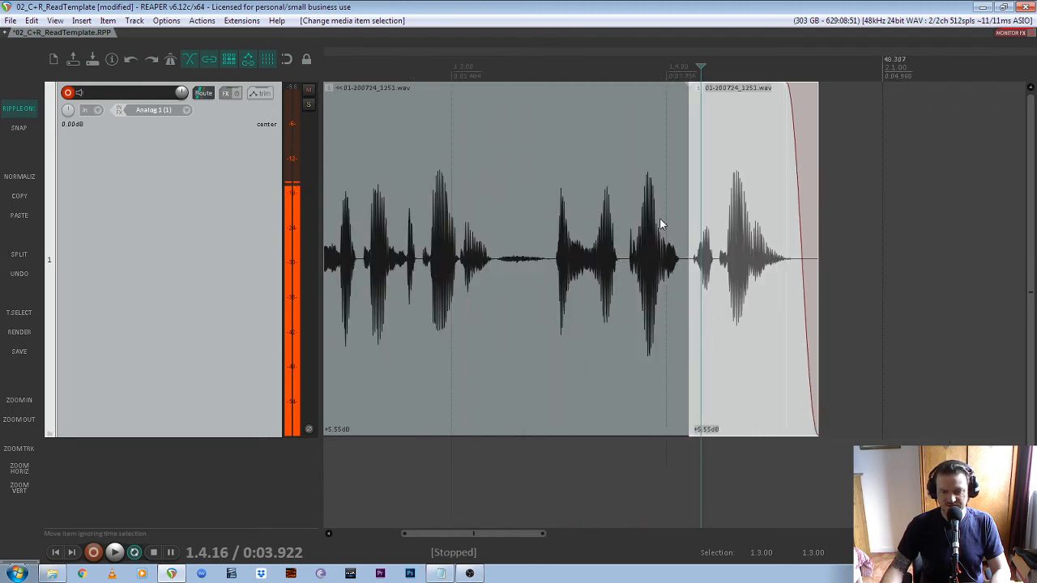
{"action": "scroll", "coordinate": [662, 225], "scroll_direction": "up", "scroll_amount": 4}
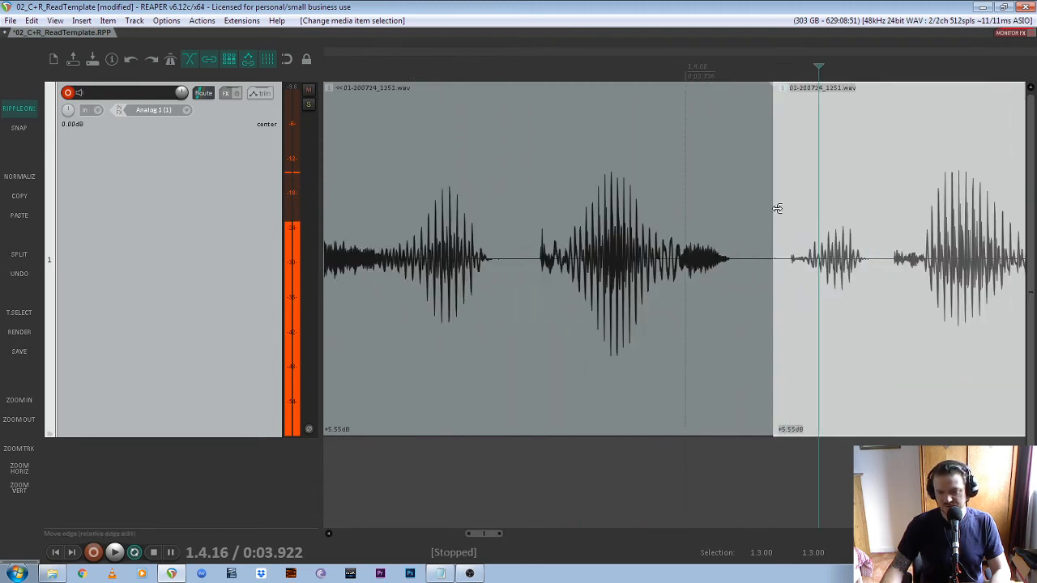
{"action": "left_click_drag", "start_coordinate": [776, 208], "coordinate": [711, 215]}
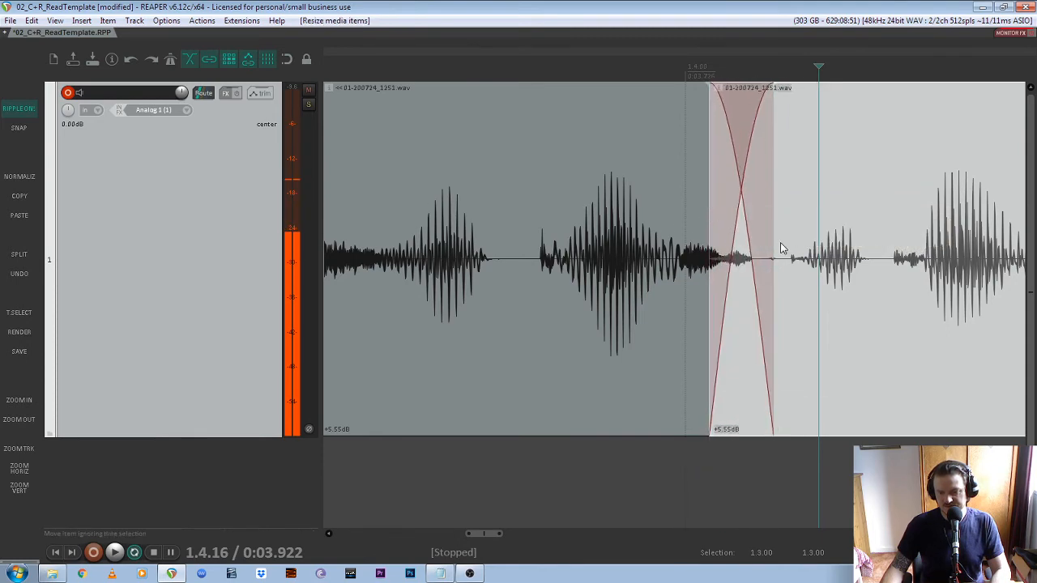
{"action": "scroll", "coordinate": [782, 249], "scroll_direction": "up", "scroll_amount": 3}
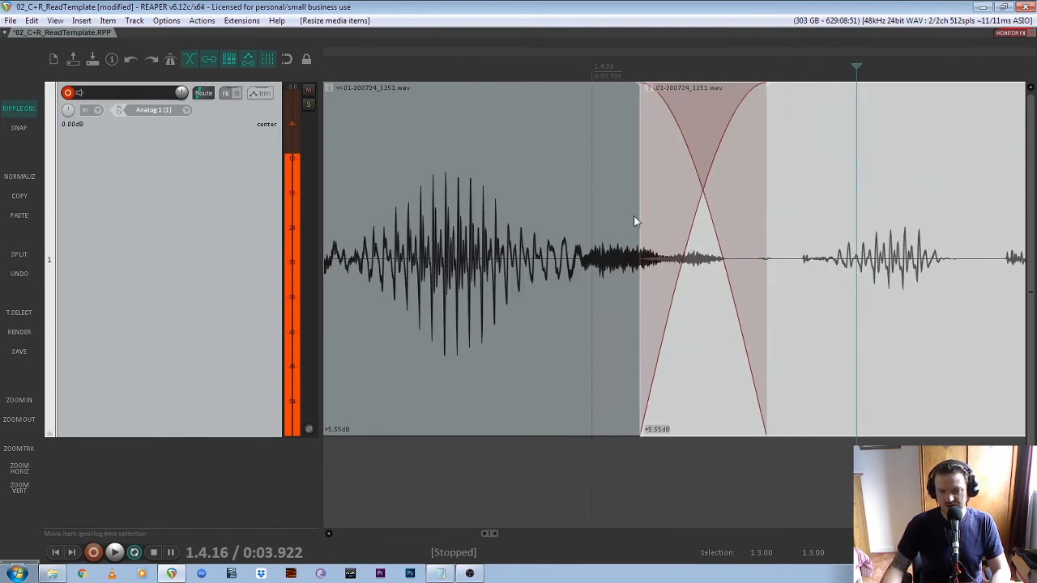
{"action": "left_click_drag", "start_coordinate": [637, 220], "coordinate": [773, 220]}
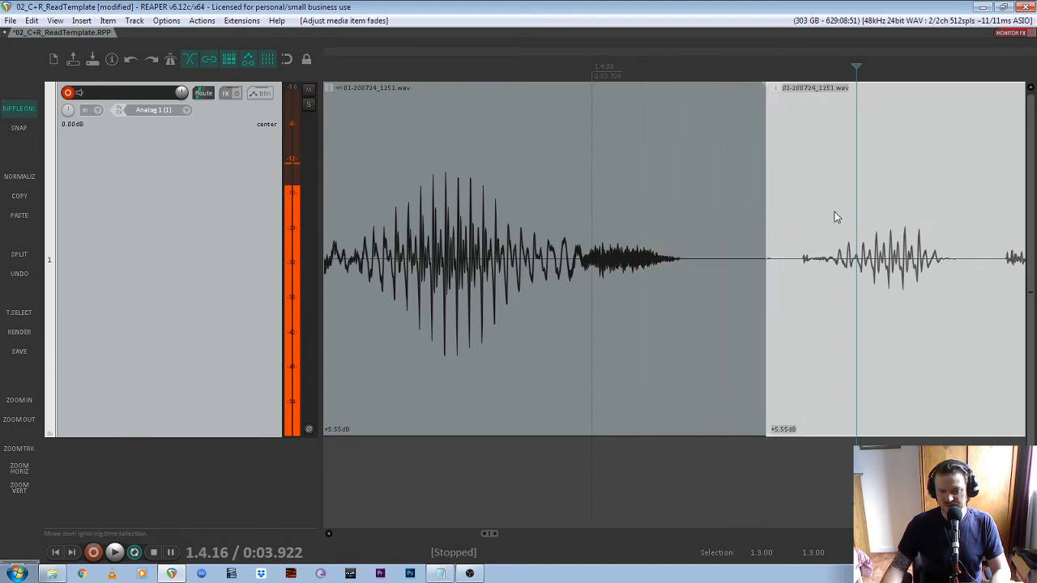
- Trim the earlier segment's end slightly short of the join on its own, and select the last segment
{"action": "left_click", "coordinate": [852, 209]}
{"action": "left_click", "coordinate": [444, 214]}
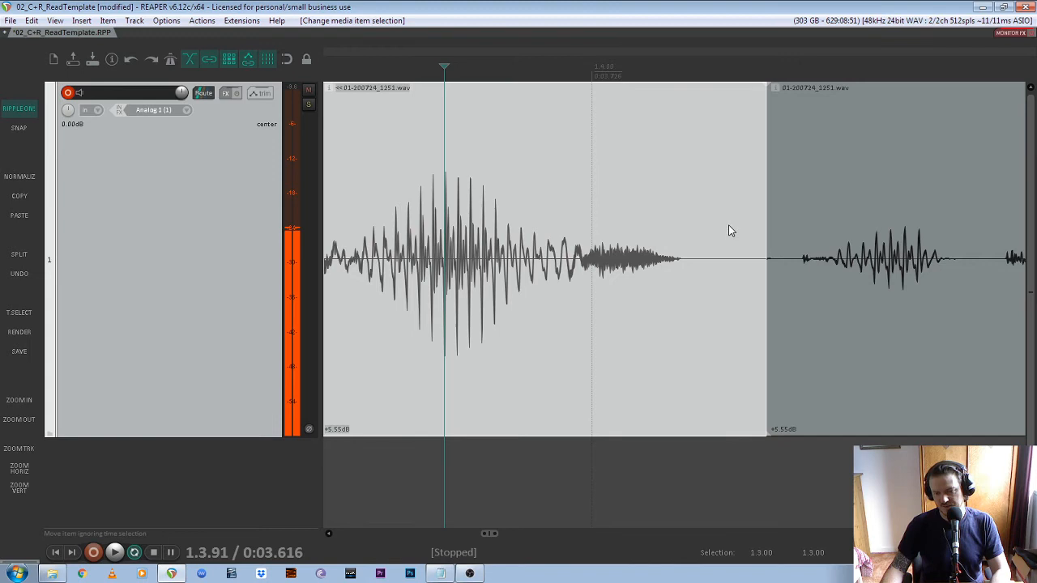
{"action": "left_click", "coordinate": [756, 222]}
{"action": "mouse_move", "coordinate": [763, 223]}
{"action": "left_mouse_down"}
{"action": "mouse_move", "coordinate": [891, 225]}
{"action": "mouse_move", "coordinate": [759, 213]}
{"action": "left_mouse_up"}
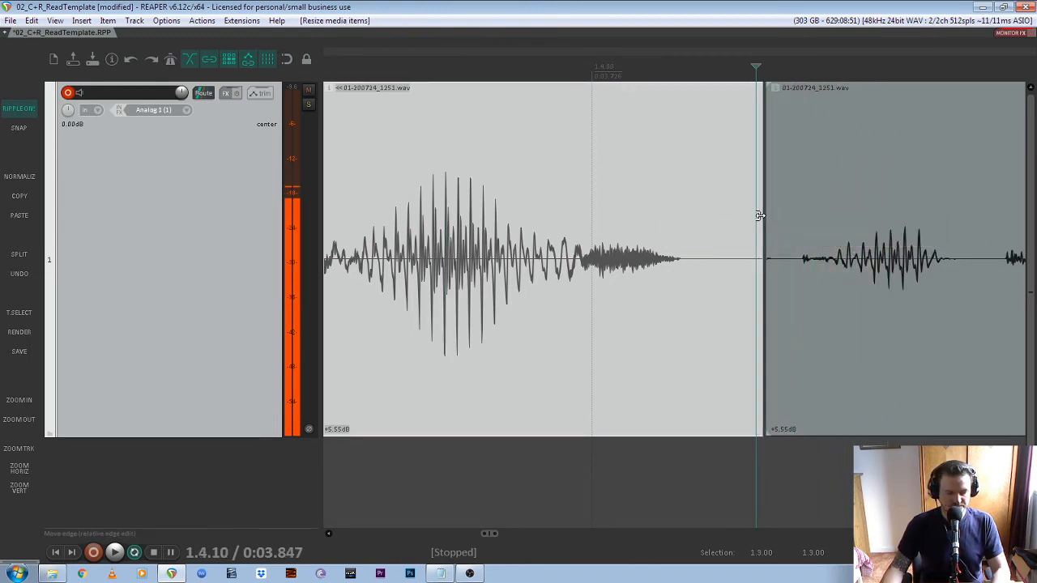
{"action": "left_click", "coordinate": [777, 209]}
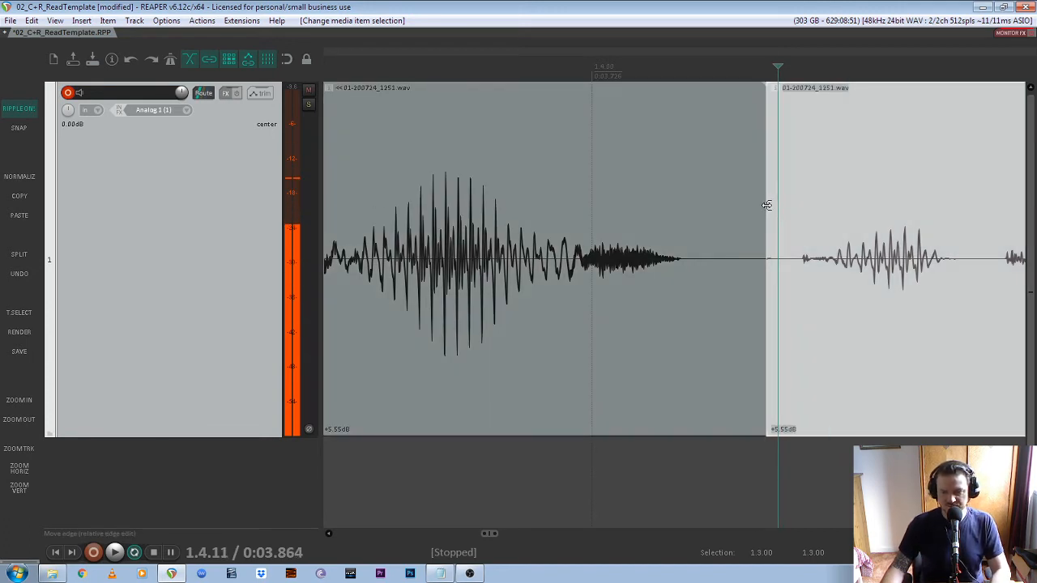
- Try overlapping the last segment's start onto the pause before it, bring it back to the join, and select the earlier segment
{"action": "left_click_drag", "start_coordinate": [764, 255], "coordinate": [720, 233]}
{"action": "left_click", "coordinate": [704, 224]}
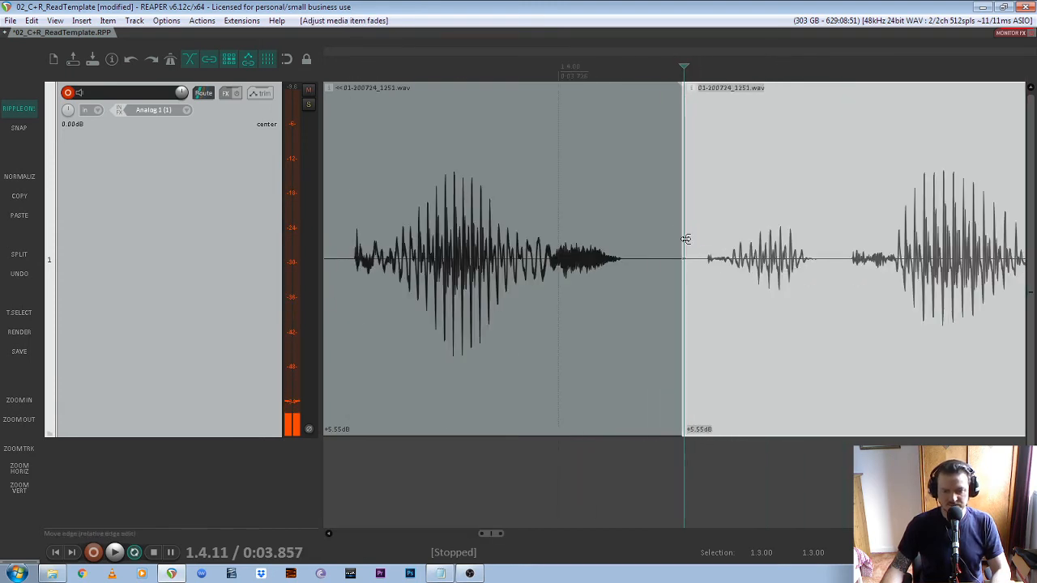
{"action": "left_click", "coordinate": [684, 242]}
{"action": "scroll", "coordinate": [637, 250], "scroll_direction": "down", "scroll_amount": 4}
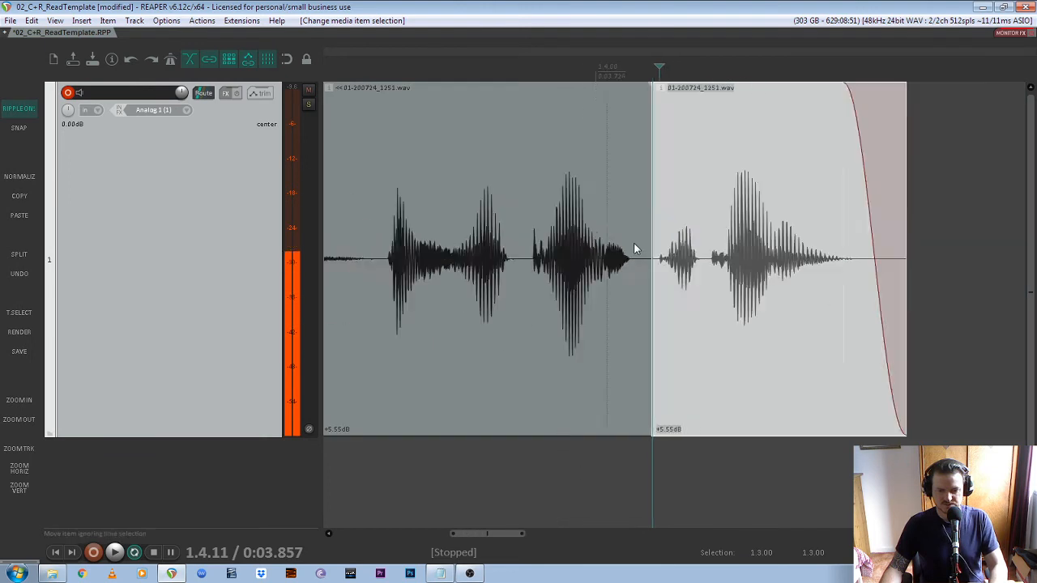
{"action": "left_click", "coordinate": [634, 242]}
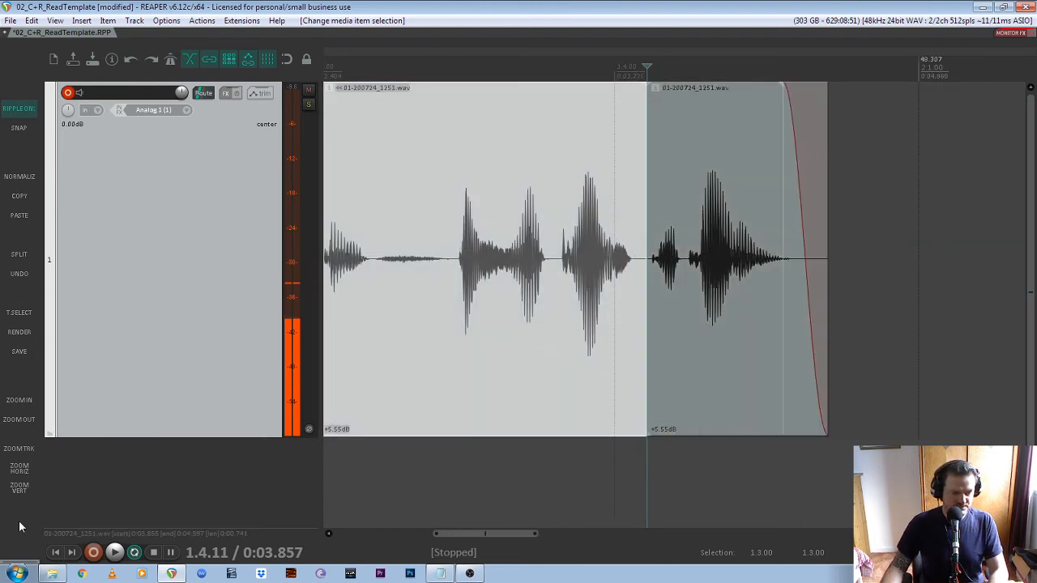
- Undo the edits back through the middle segment's deletion and both splits, restoring the uncut take
{"action": "left_click", "coordinate": [20, 275]}
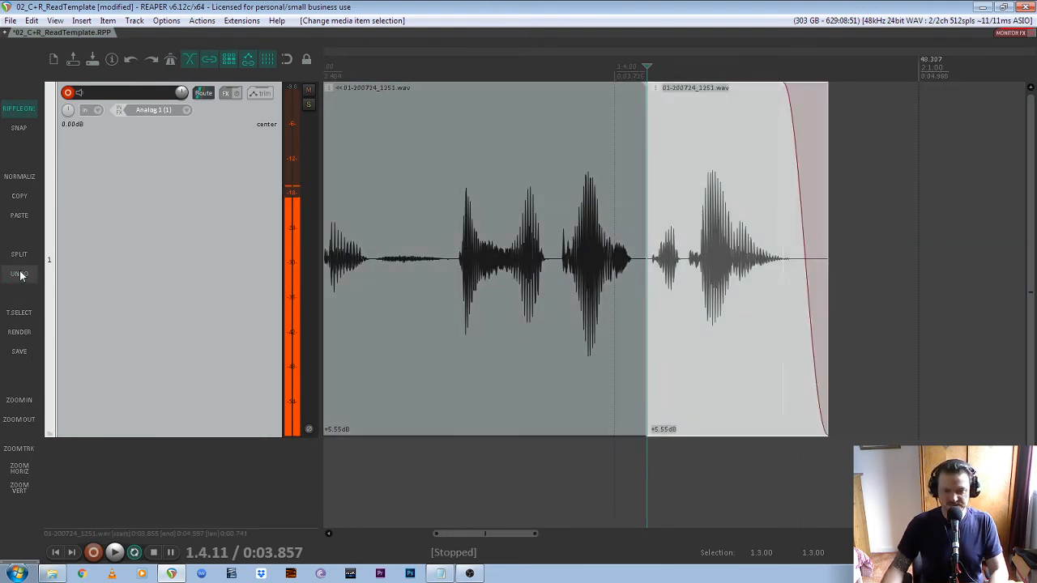
{"action": "left_click", "coordinate": [20, 274]}
{"action": "left_click", "coordinate": [21, 275]}
{"action": "left_click", "coordinate": [20, 274]}
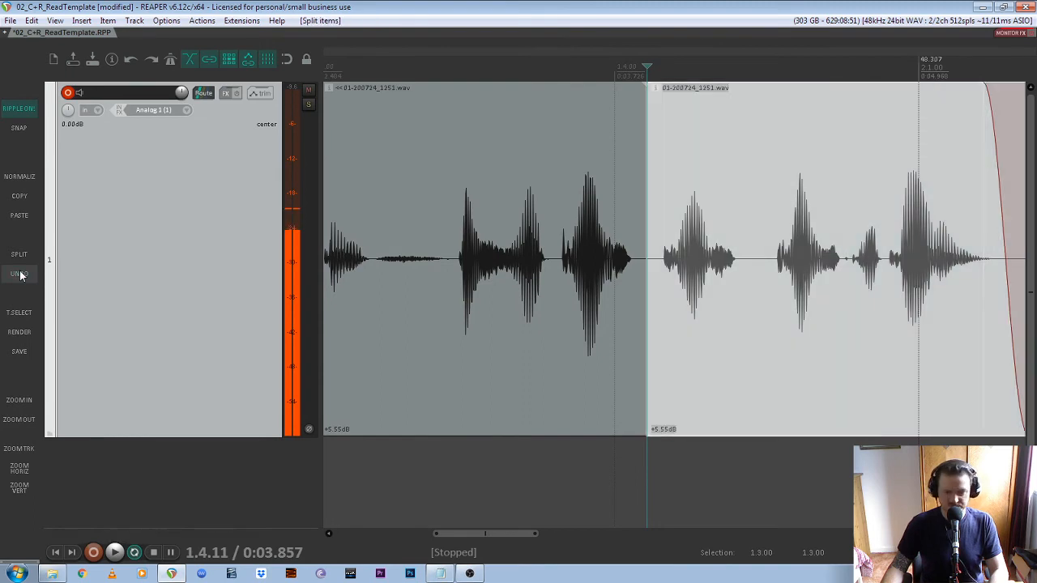
{"action": "left_click", "coordinate": [20, 275]}
{"action": "scroll", "coordinate": [361, 303], "scroll_direction": "right", "scroll_amount": 2}
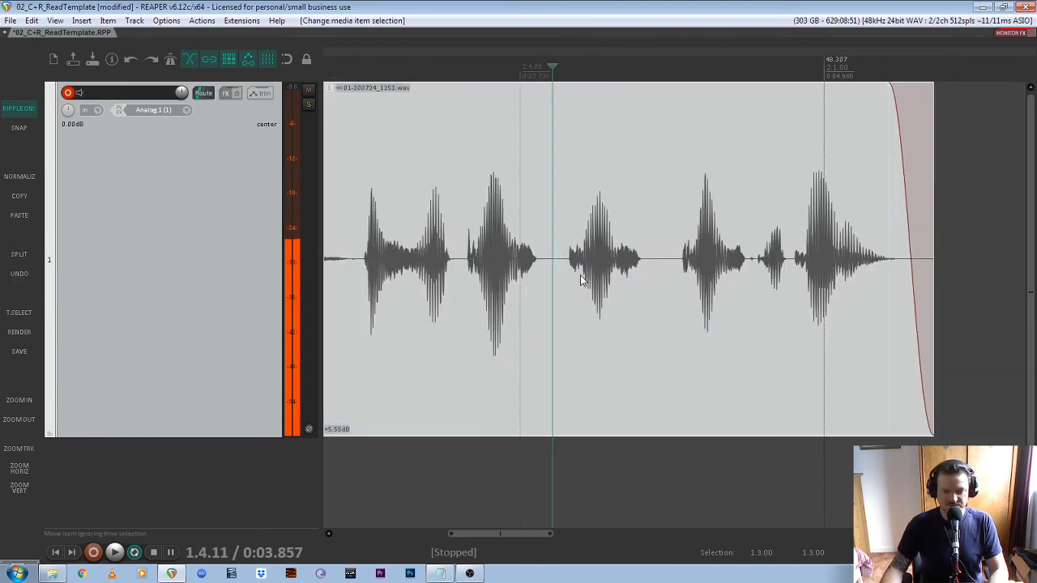
- Split the take at 1.4.11, in the pause after the third word of the second phrase
{"action": "left_click", "coordinate": [567, 267]}
{"action": "left_click", "coordinate": [558, 265]}
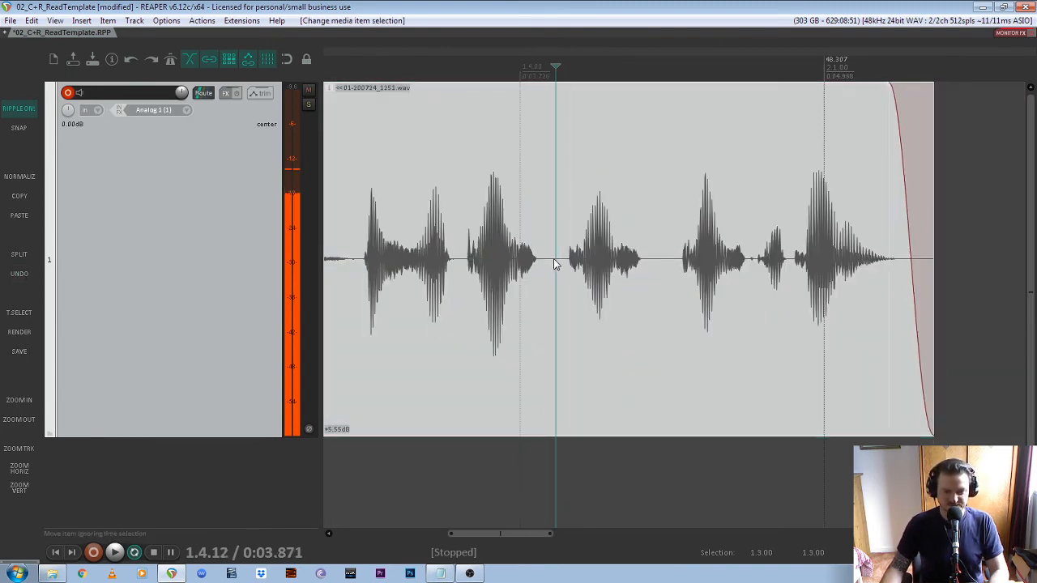
{"action": "left_click", "coordinate": [554, 260]}
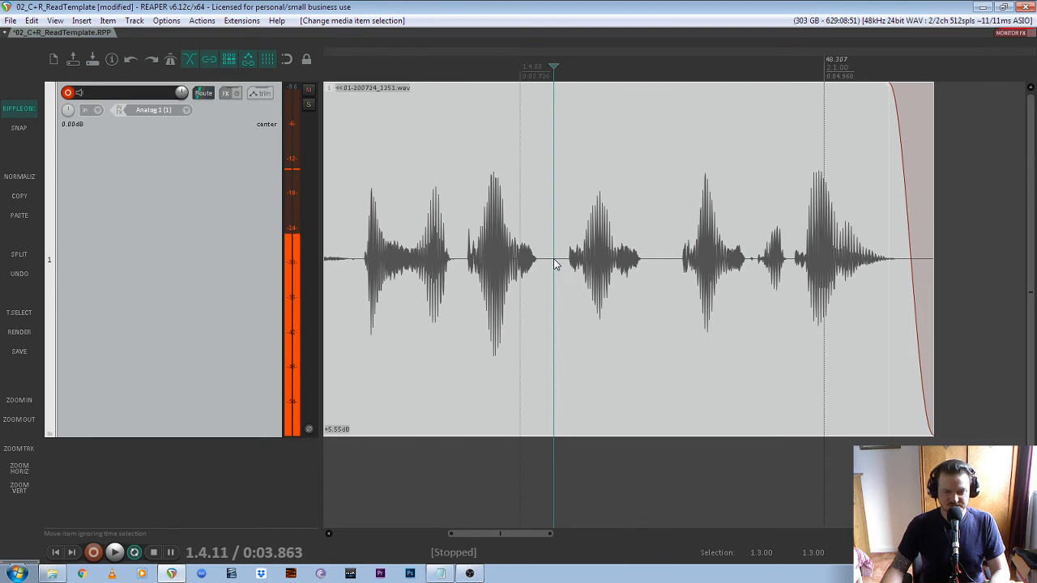
{"action": "left_click", "coordinate": [32, 261]}
- Split the second segment at 1.4.75, before its last words, and delete the middle segment with ripple editing on
{"action": "left_click", "coordinate": [748, 261]}
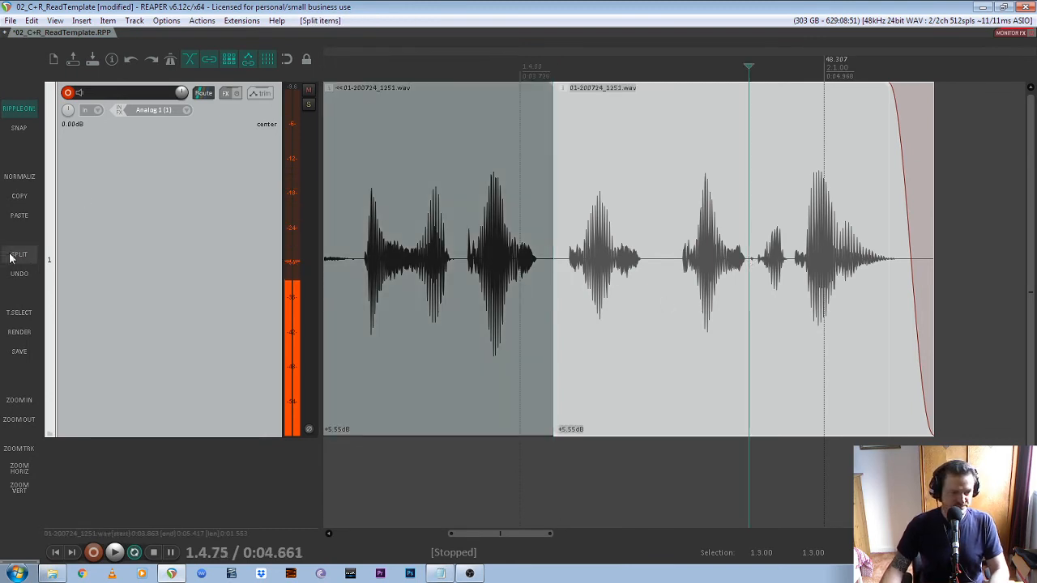
{"action": "key", "text": "s"}
{"action": "left_click", "coordinate": [709, 360]}
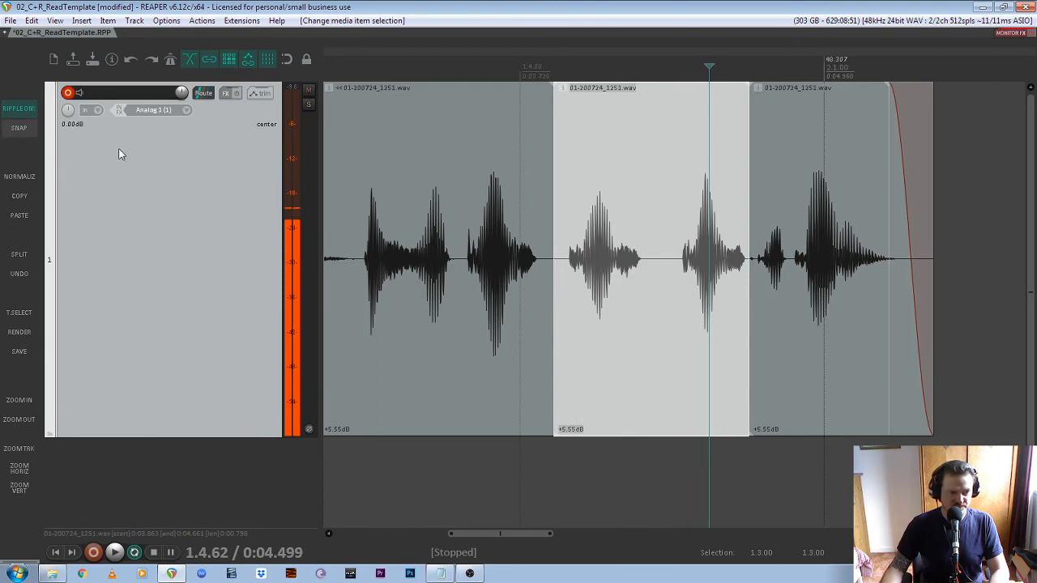
{"action": "key", "text": "Delete"}
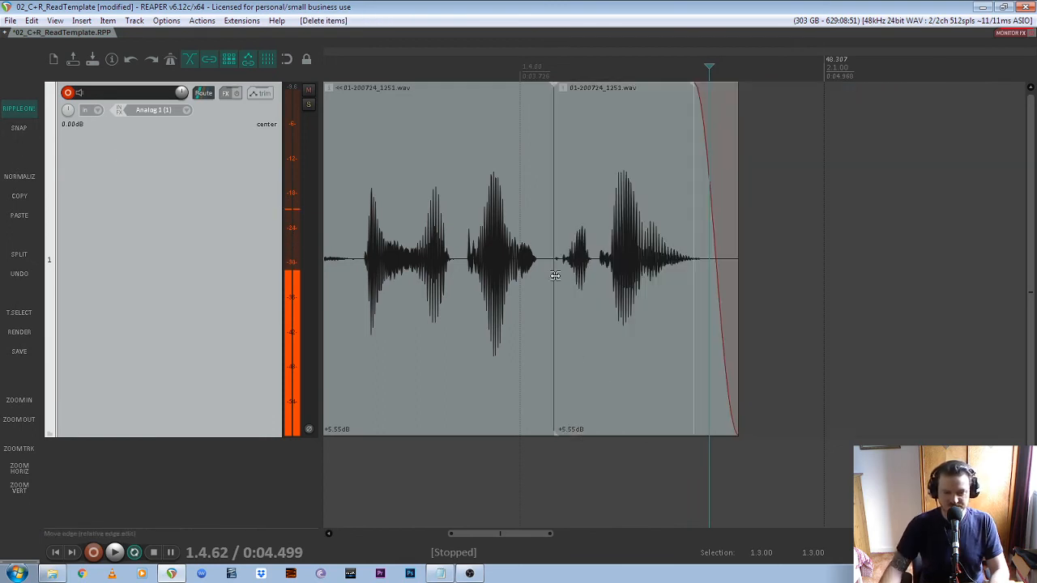
- Move the shared edge of the two segments within the pause, resizing both segments together
{"action": "scroll", "coordinate": [547, 272], "scroll_direction": "up", "scroll_amount": 3}
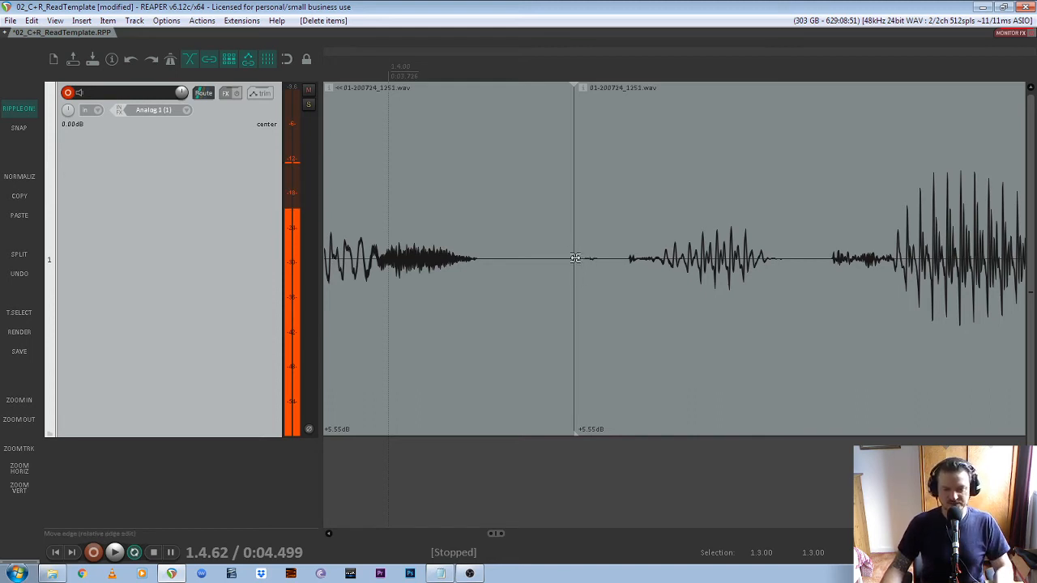
{"action": "left_click_drag", "start_coordinate": [573, 258], "coordinate": [601, 318]}
{"action": "scroll", "coordinate": [637, 290], "scroll_direction": "down", "scroll_amount": 4}
{"action": "scroll", "coordinate": [637, 289], "scroll_direction": "up", "scroll_amount": 2}
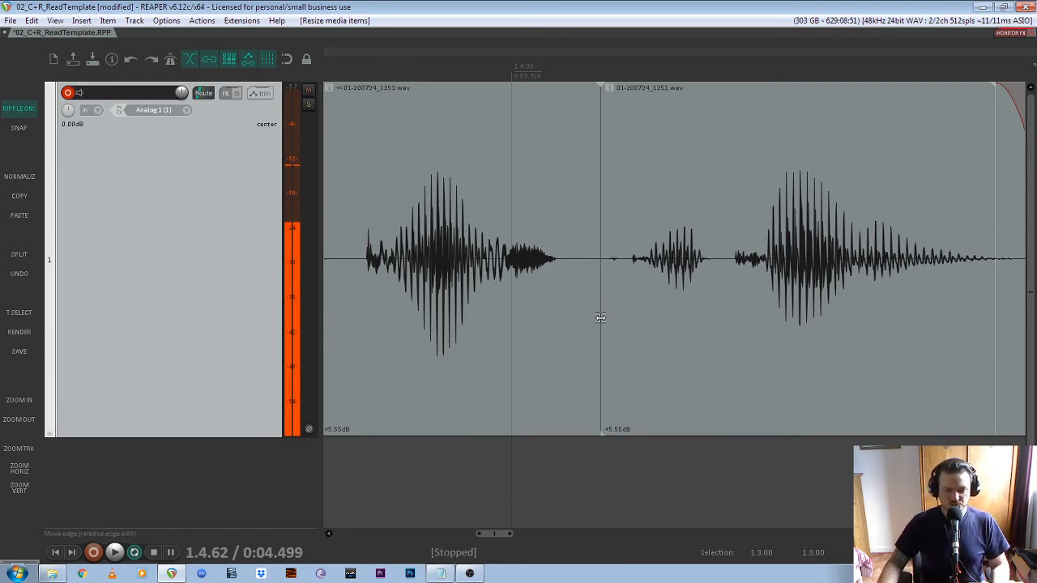
{"action": "scroll", "coordinate": [601, 319], "scroll_direction": "down", "scroll_amount": 6}
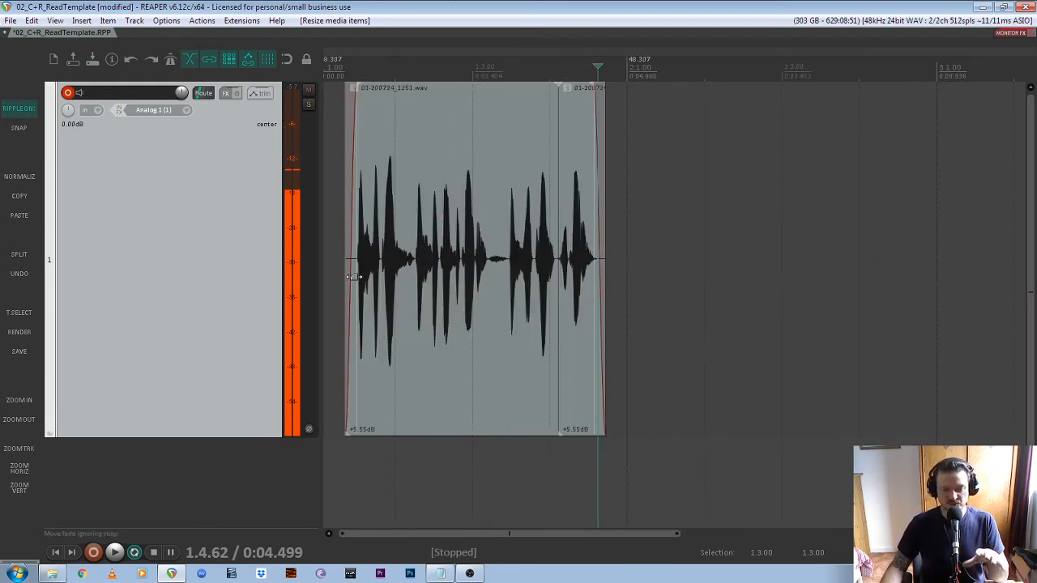
{"action": "scroll", "coordinate": [646, 315], "scroll_direction": "up", "scroll_amount": 6}
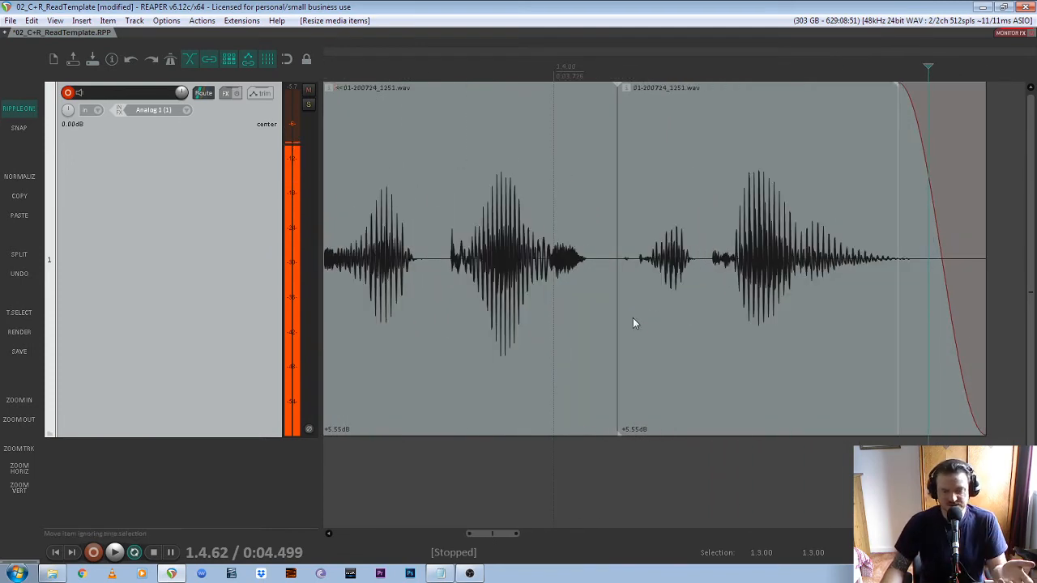
- Shift the join slightly later, and extend the last segment's start back over the preceding segment for a short crossfade
{"action": "left_click", "coordinate": [642, 314]}
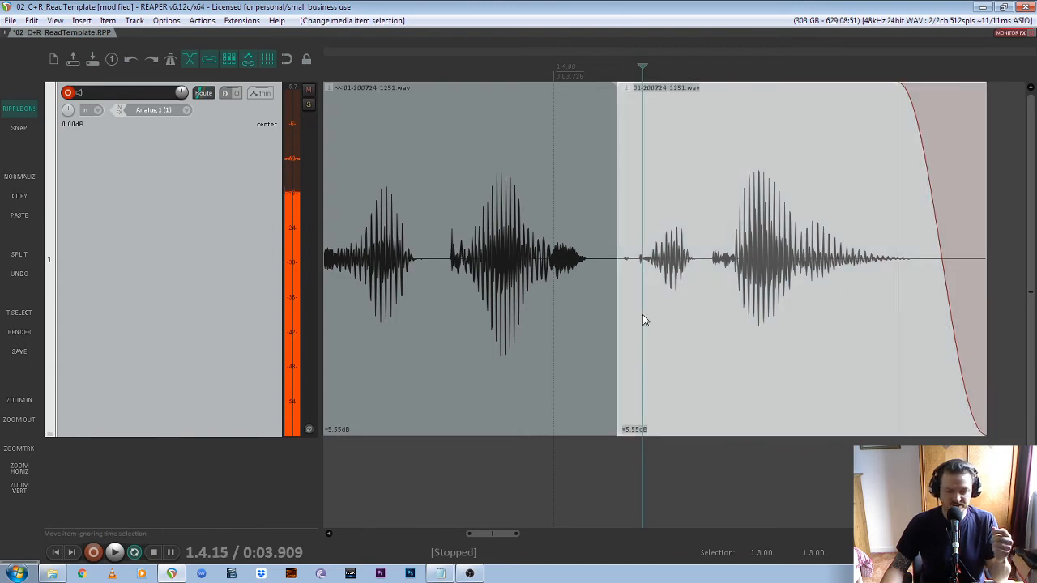
{"action": "scroll", "coordinate": [613, 302], "scroll_direction": "up", "scroll_amount": 2}
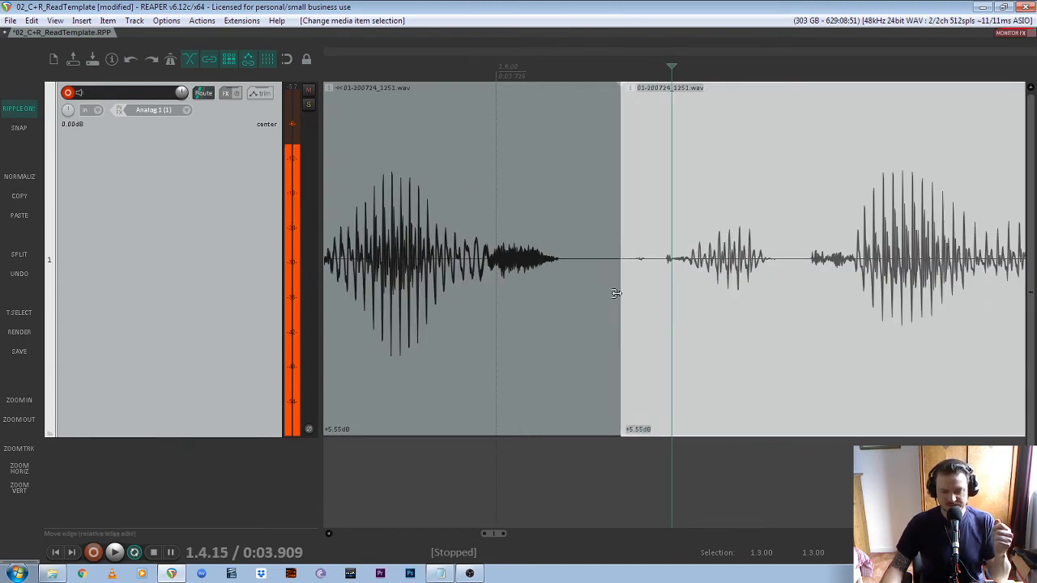
{"action": "left_click_drag", "start_coordinate": [618, 293], "coordinate": [633, 316]}
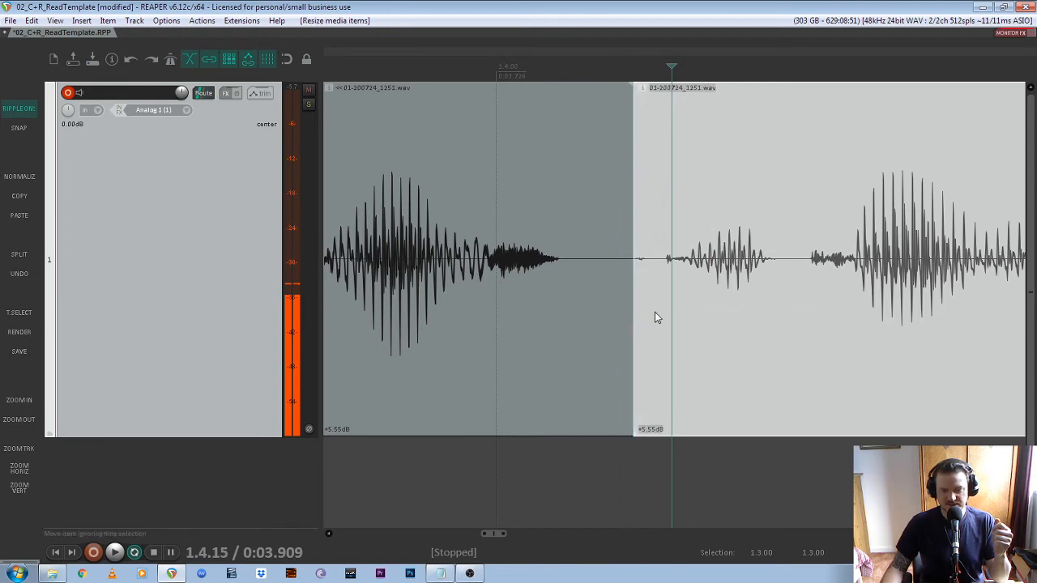
{"action": "left_click", "coordinate": [724, 301]}
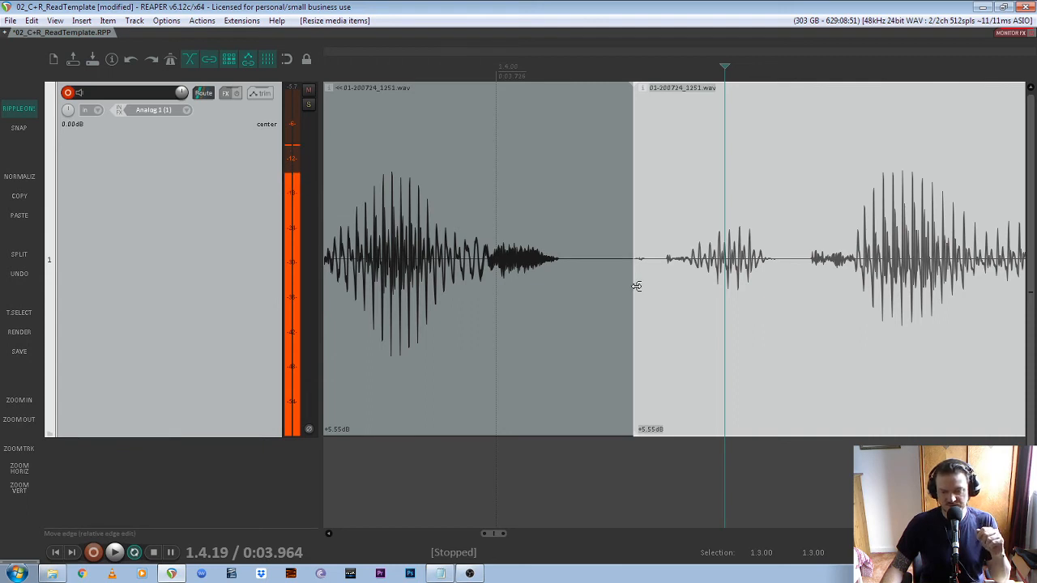
{"action": "left_click_drag", "start_coordinate": [637, 286], "coordinate": [612, 286]}
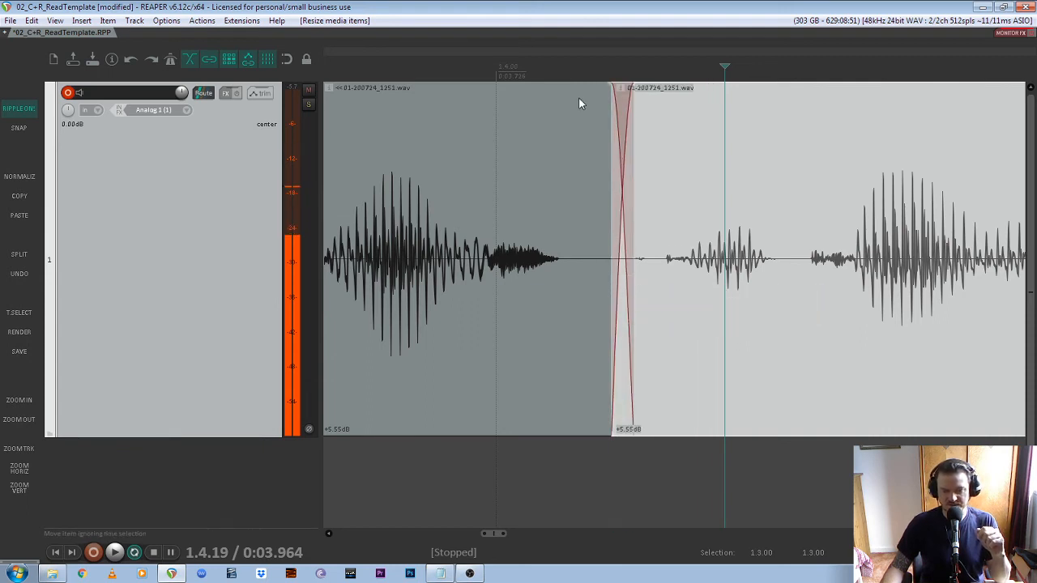
- Play the take from 1.3.42, in the pause before the second phrase, to check the crossfaded join
{"action": "scroll", "coordinate": [656, 232], "scroll_direction": "down", "scroll_amount": 2}
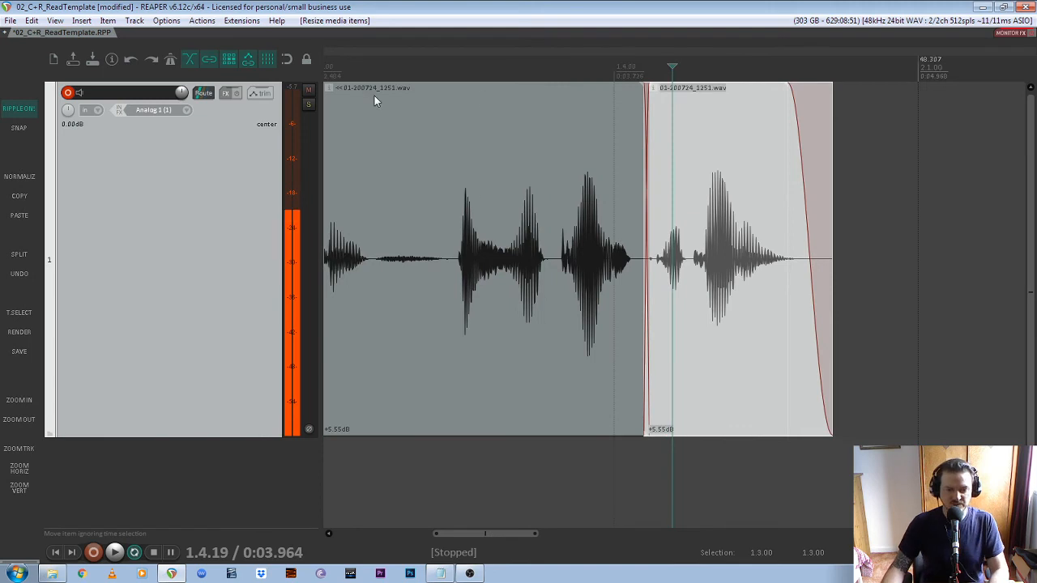
{"action": "left_click", "coordinate": [439, 70]}
{"action": "key", "text": "space"}
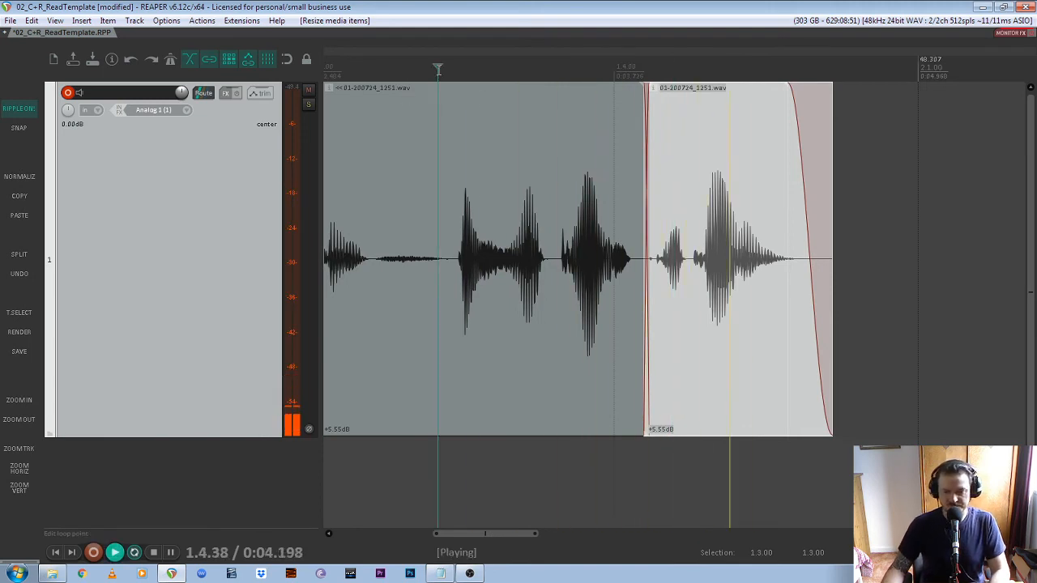
{"action": "key", "text": "space"}
- Play the whole edited take from just before its start
{"action": "scroll", "coordinate": [759, 290], "scroll_direction": "down", "scroll_amount": 3}
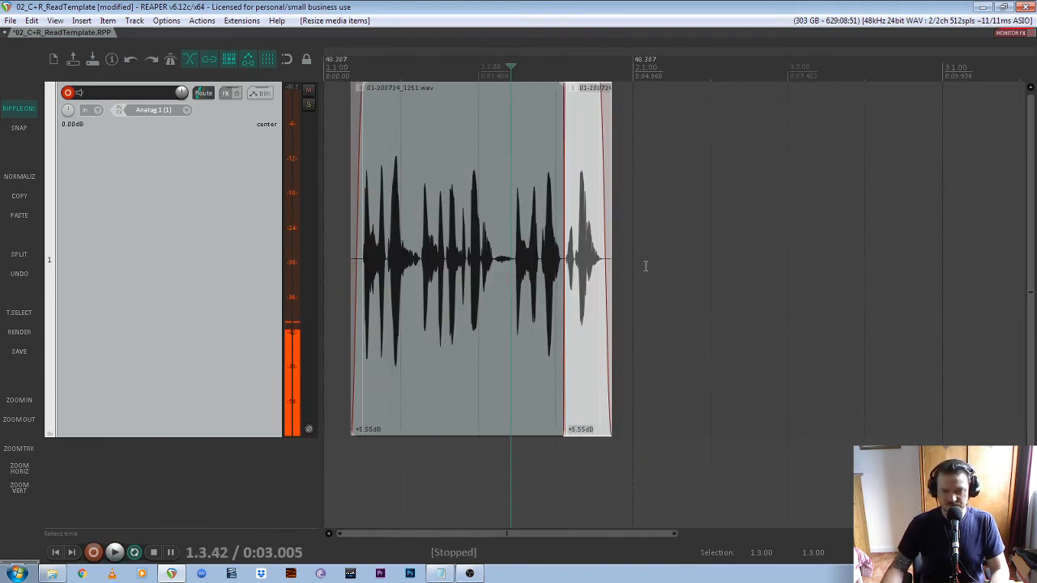
{"action": "left_click", "coordinate": [344, 72]}
{"action": "key", "text": "space"}
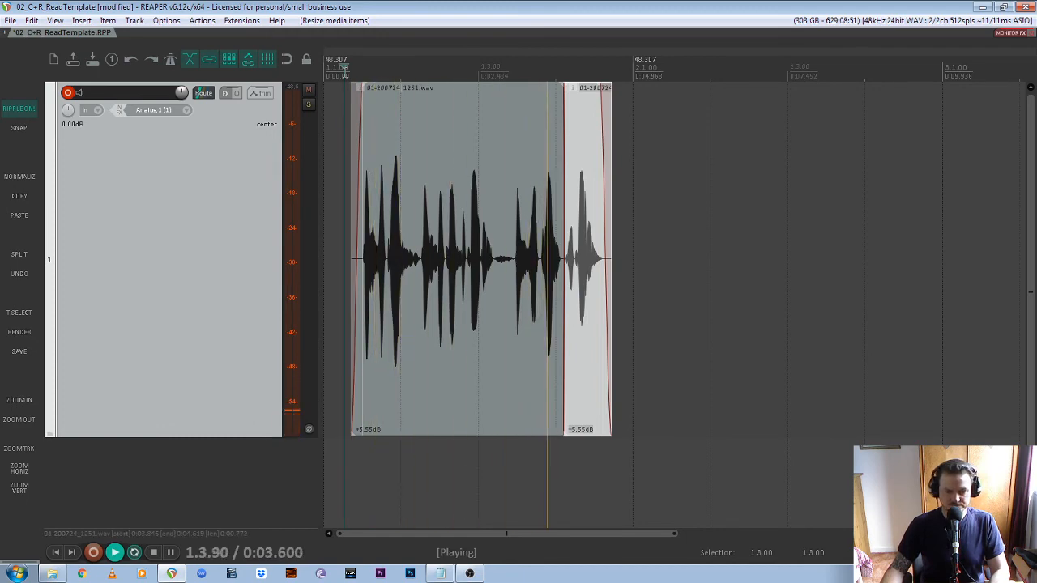
{"action": "key", "text": "space"}
- Clear the current selection and select both segments of the take together with a marquee
{"action": "scroll", "coordinate": [565, 276], "scroll_direction": "up", "scroll_amount": 2}
{"action": "left_click", "coordinate": [566, 277]}
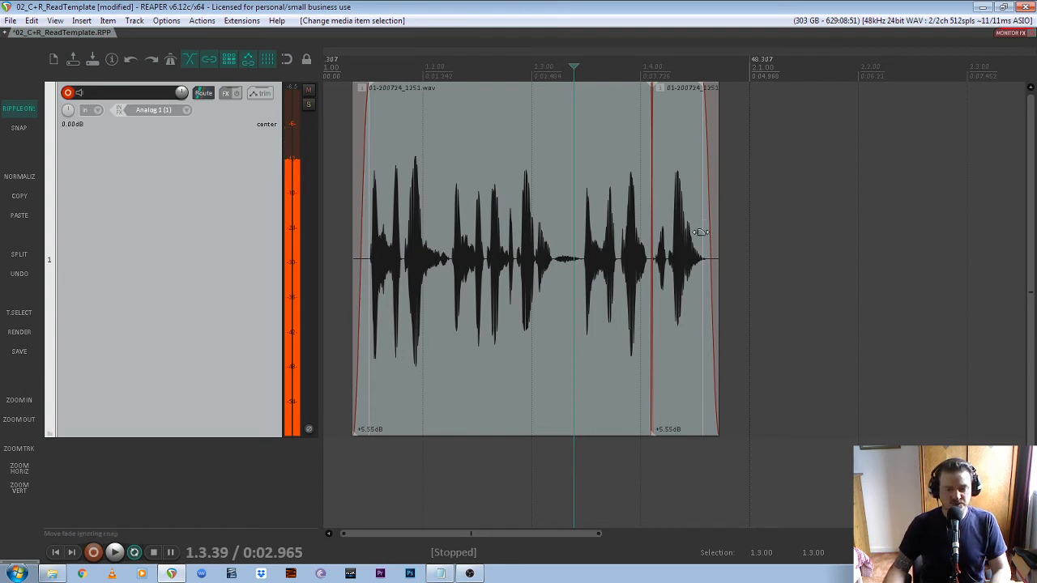
{"action": "left_click", "coordinate": [469, 471]}
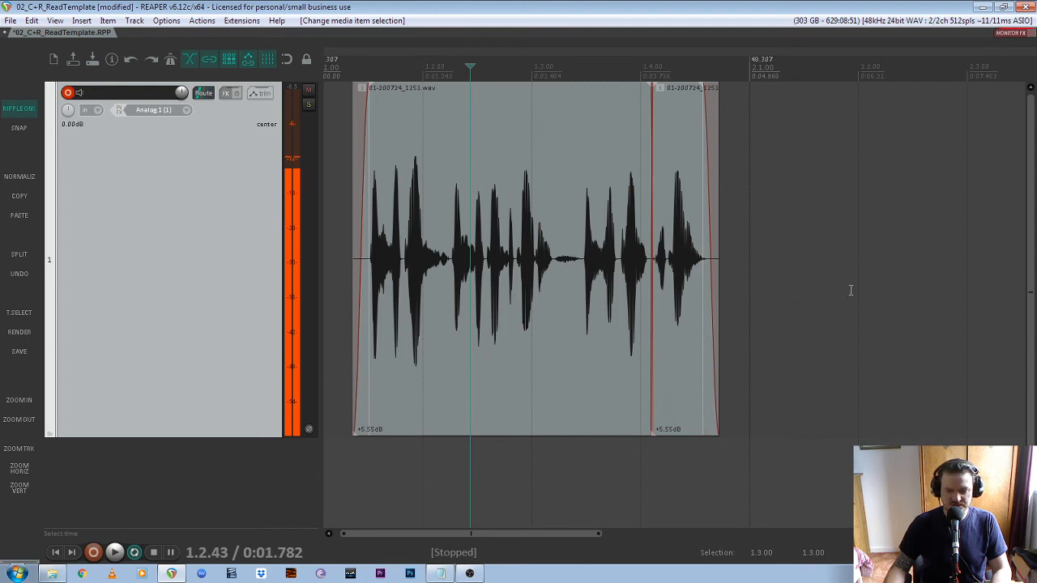
{"action": "left_click_drag", "start_coordinate": [870, 308], "coordinate": [402, 401]}
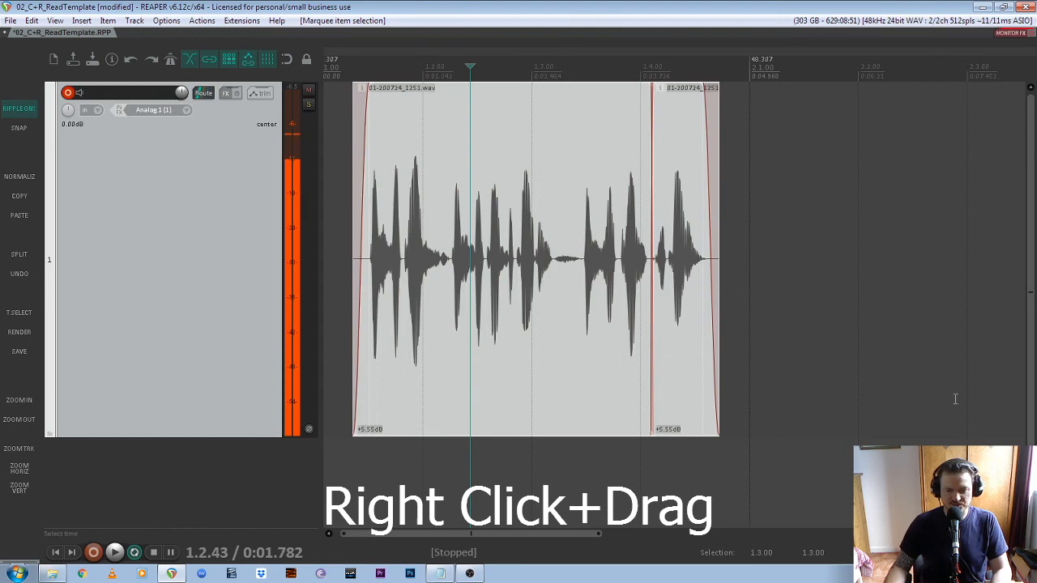
- Select each segment on its own, and marquee-select both segments to set the time selection around them
{"action": "left_click", "coordinate": [535, 472]}
{"action": "left_click", "coordinate": [519, 341]}
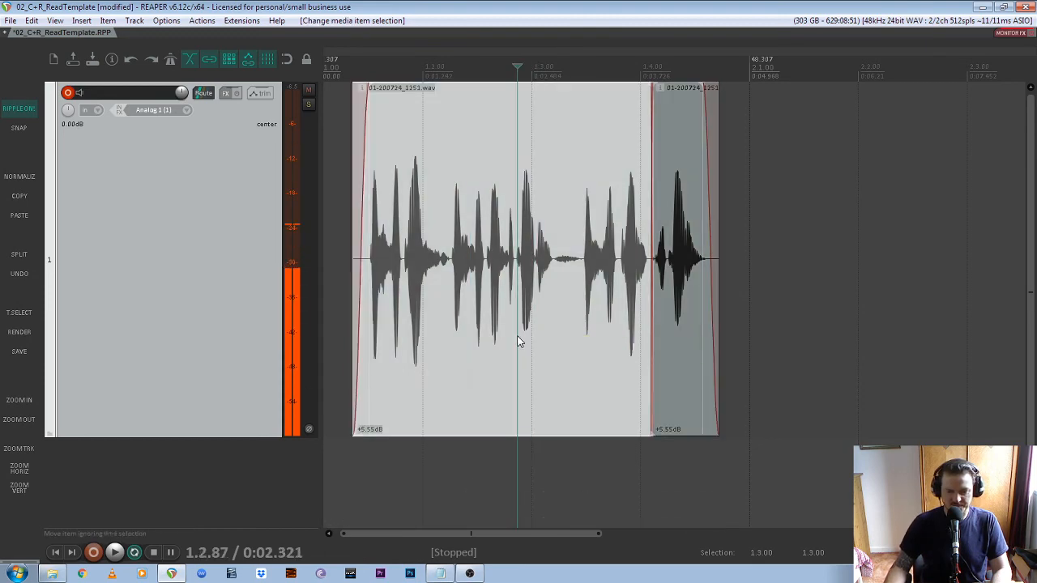
{"action": "left_click", "coordinate": [692, 269]}
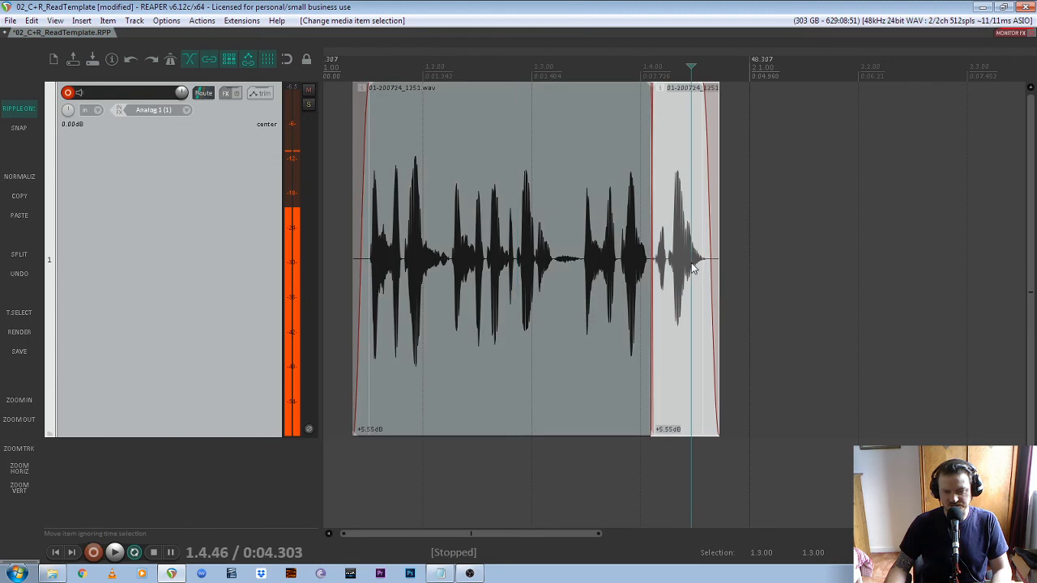
{"action": "left_click_drag", "start_coordinate": [859, 261], "coordinate": [342, 358]}
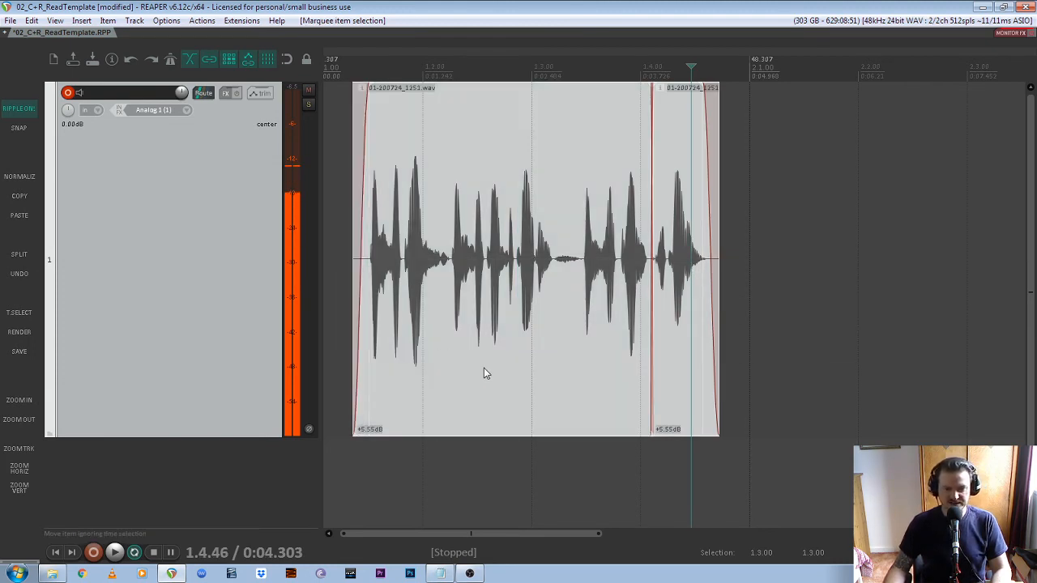
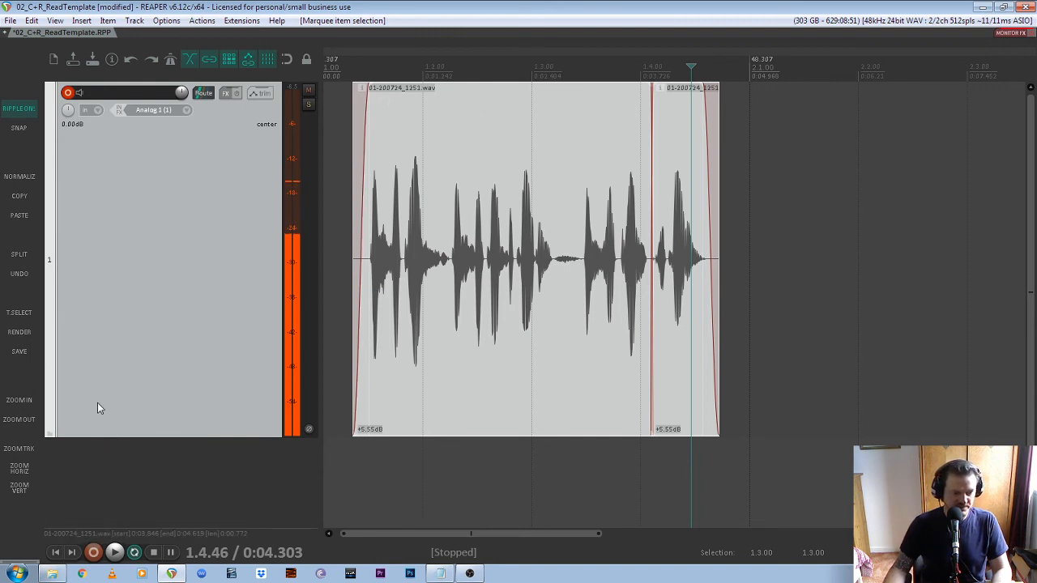
{"action": "left_click", "coordinate": [20, 314]}
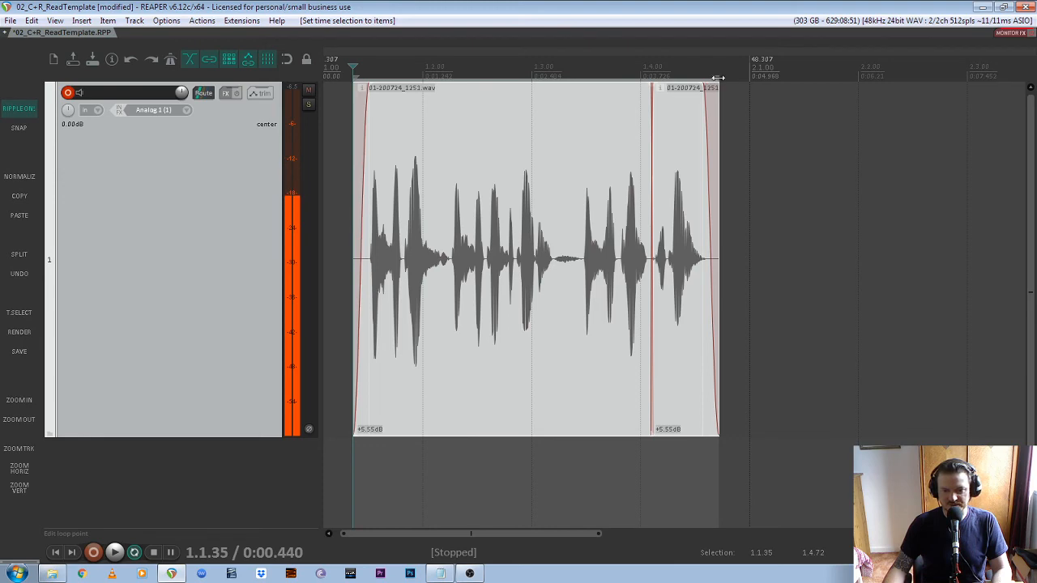
- Shorten the time selection's end to 1.3.70, and refit the time selection to the first segment alone
{"action": "left_click_drag", "start_coordinate": [717, 78], "coordinate": [608, 89]}
{"action": "left_click", "coordinate": [503, 467]}
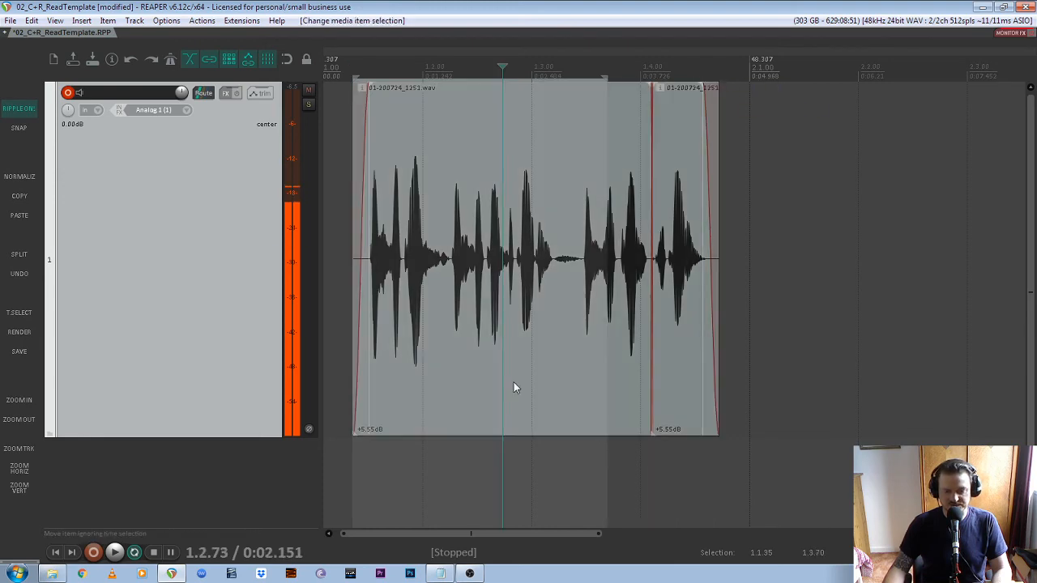
{"action": "left_click", "coordinate": [514, 386]}
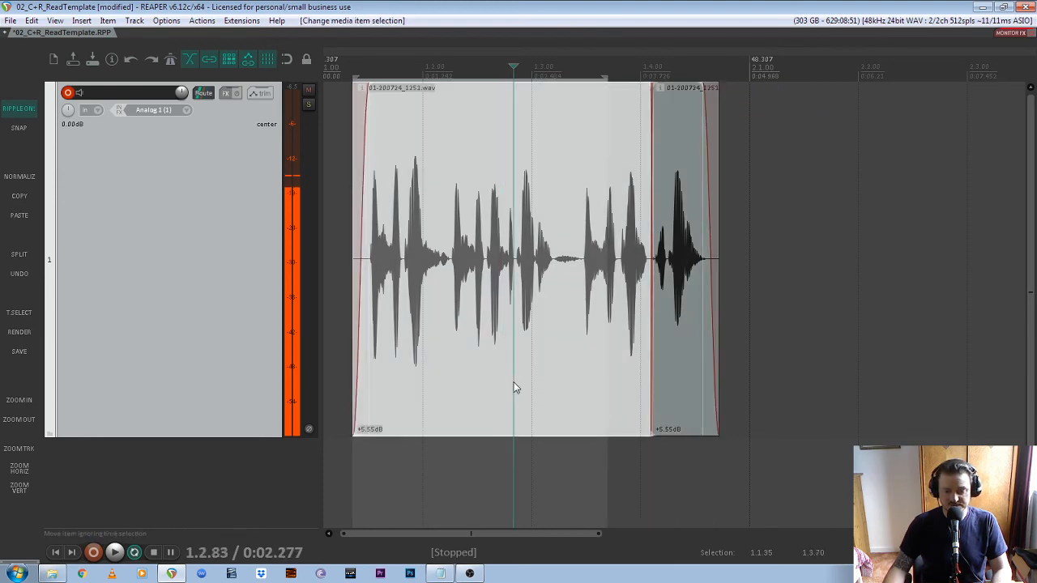
{"action": "left_click", "coordinate": [21, 316]}
{"action": "scroll", "coordinate": [341, 98], "scroll_direction": "up", "scroll_amount": 2}
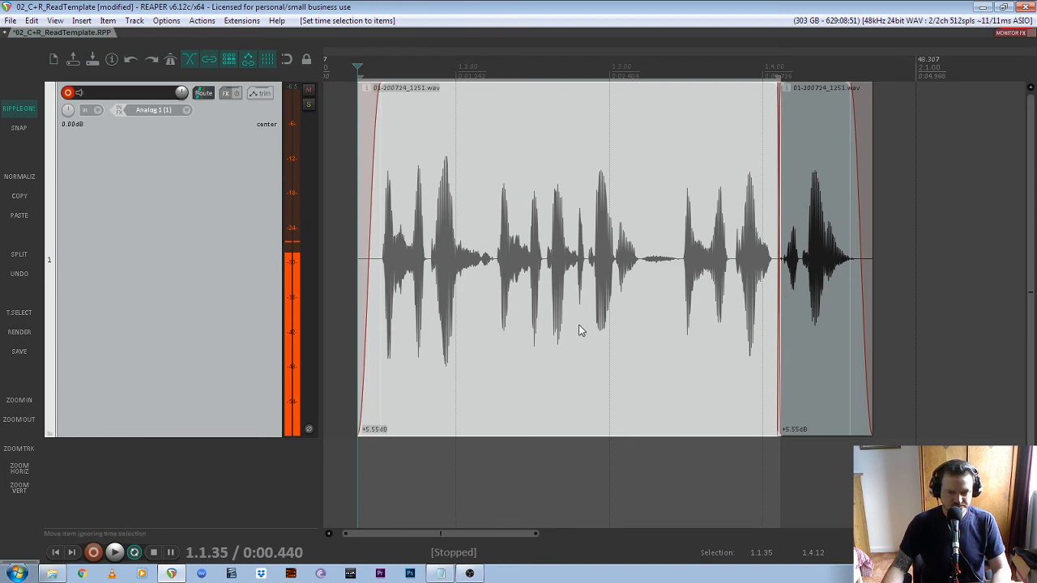
{"action": "scroll", "coordinate": [859, 259], "scroll_direction": "down", "scroll_amount": 2}
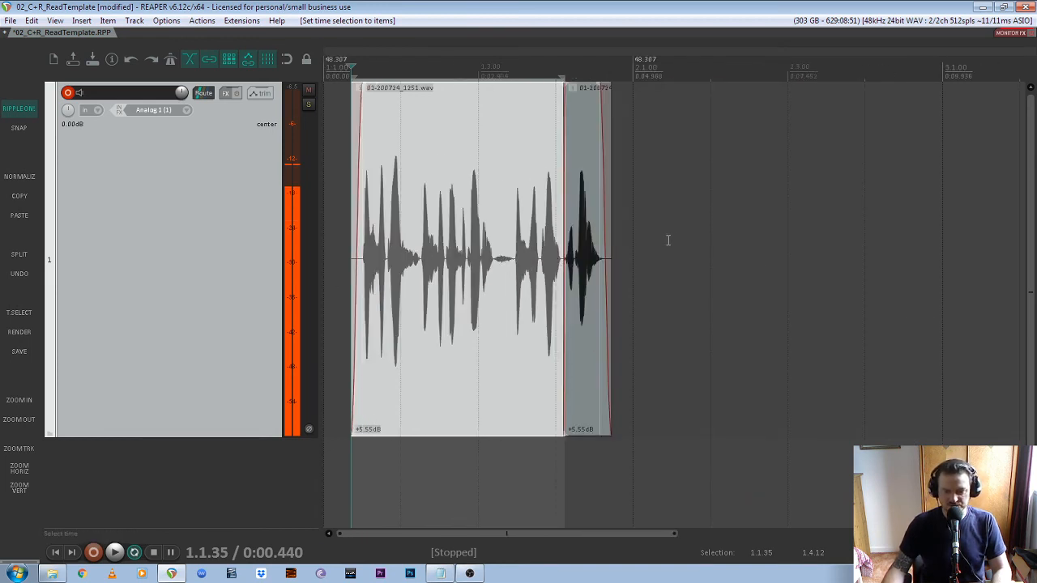
- Select both segments with a marquee and set the time selection to span the whole edited take
{"action": "left_click_drag", "start_coordinate": [681, 242], "coordinate": [400, 309]}
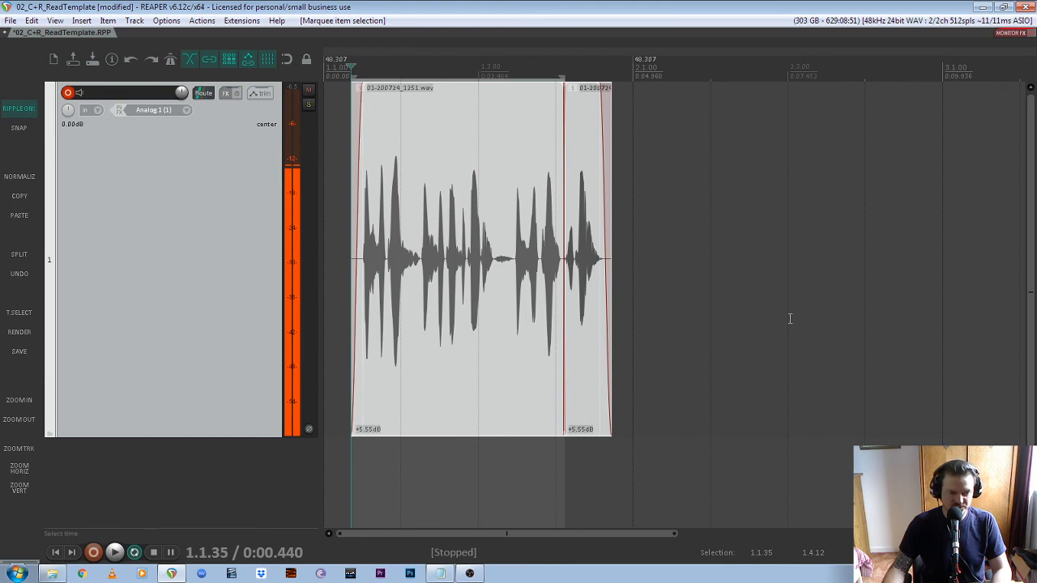
{"action": "left_click", "coordinate": [20, 314]}
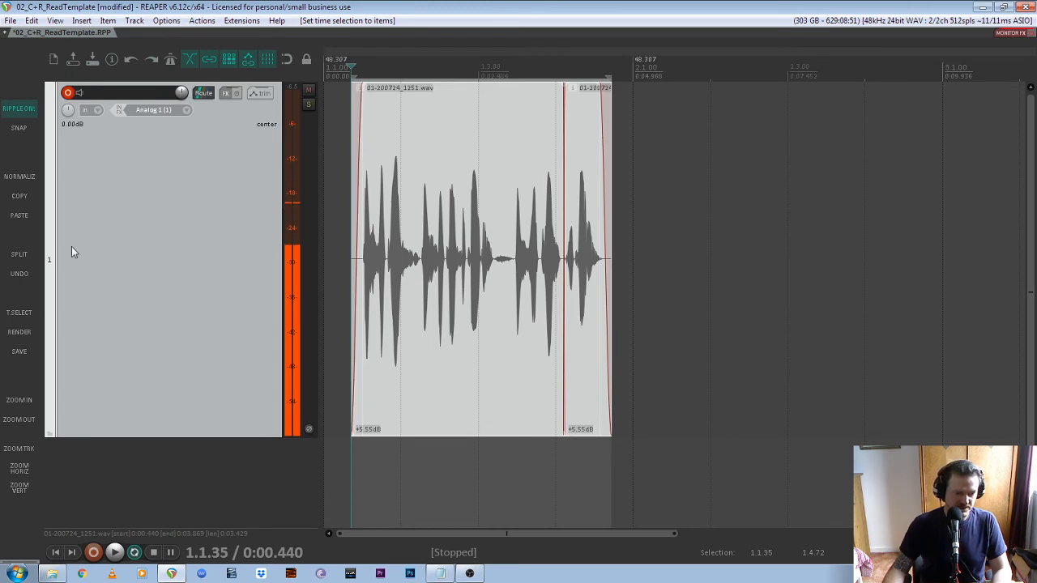
- Open the render settings for the take and load the saved MP3 render preset
{"action": "left_click", "coordinate": [18, 333]}
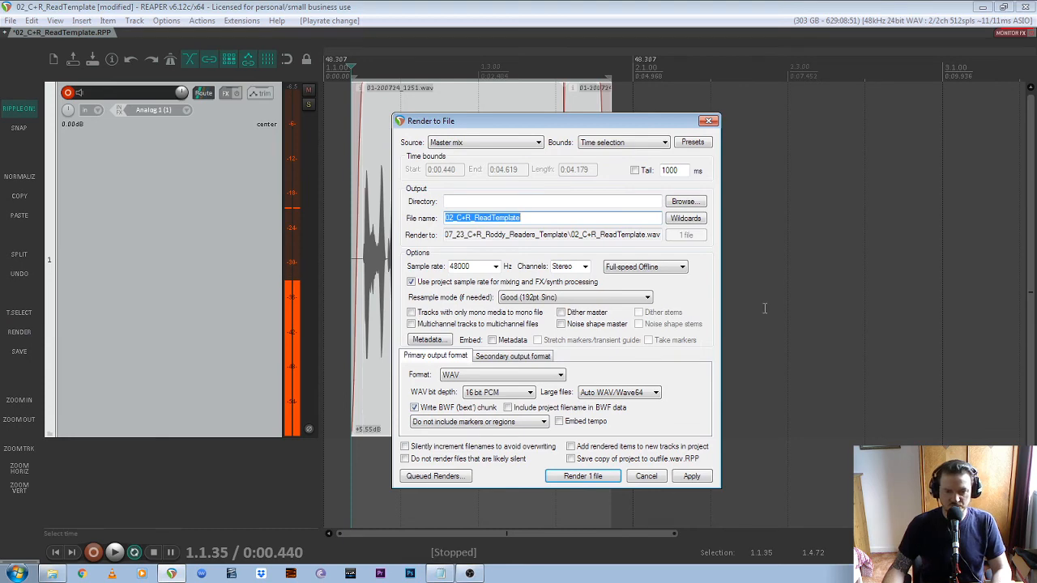
{"action": "left_click", "coordinate": [694, 143]}
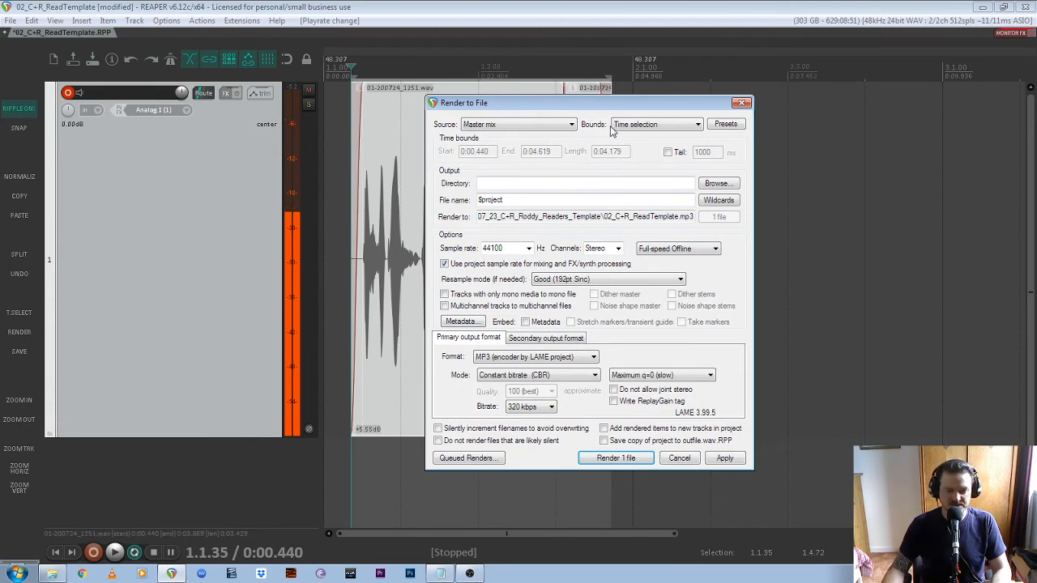
{"action": "left_click_drag", "start_coordinate": [643, 99], "coordinate": [648, 91]}
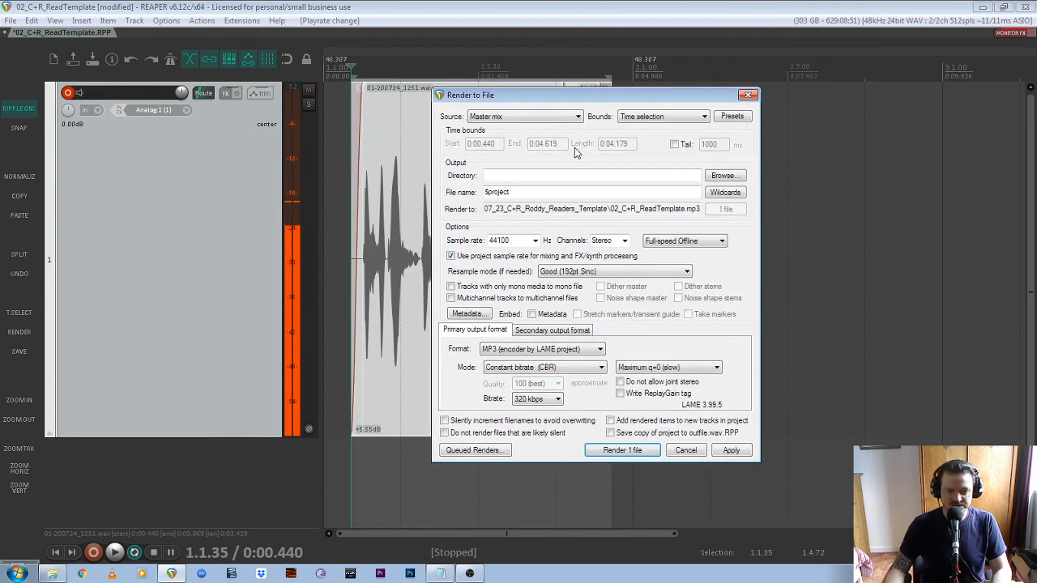
- Set the render source to Master mix and the render bounds to Time selection
{"action": "left_click", "coordinate": [578, 117]}
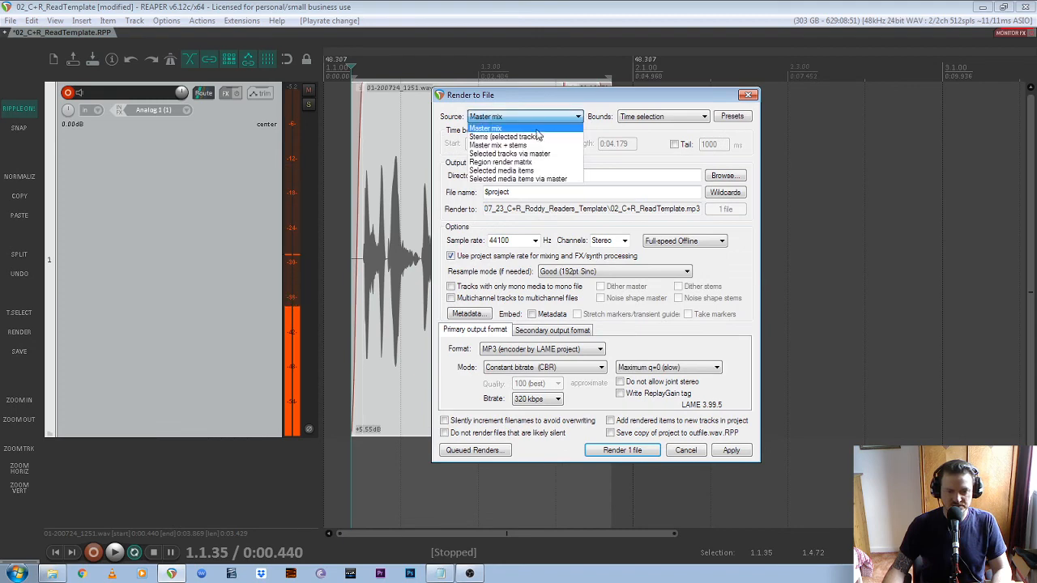
{"action": "left_click", "coordinate": [536, 128]}
{"action": "left_click", "coordinate": [704, 118]}
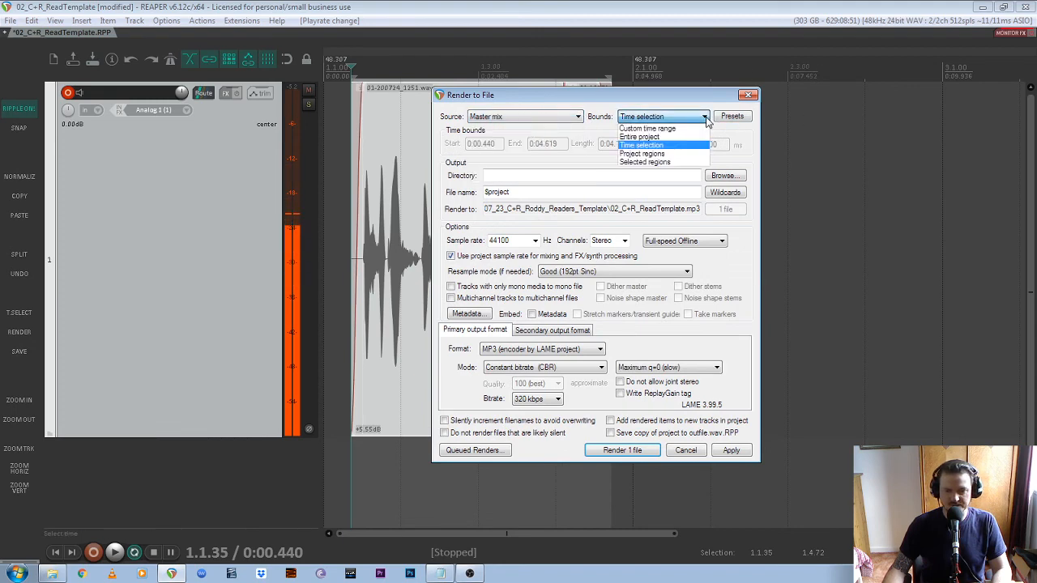
{"action": "left_click", "coordinate": [669, 145]}
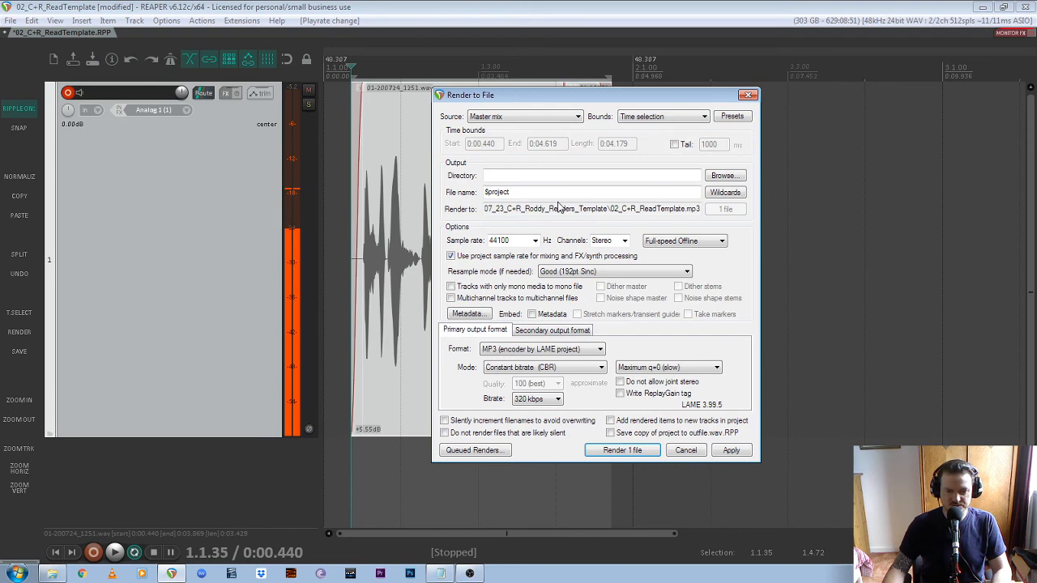
- Name the rendered output file Article 1
{"action": "left_click", "coordinate": [523, 192]}
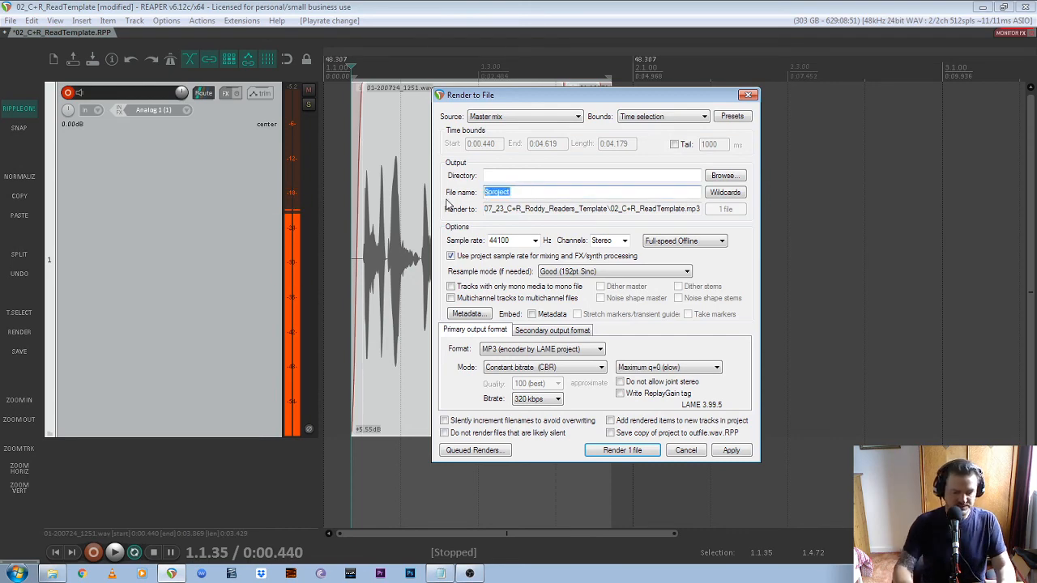
{"action": "type", "text": "Article 1"}
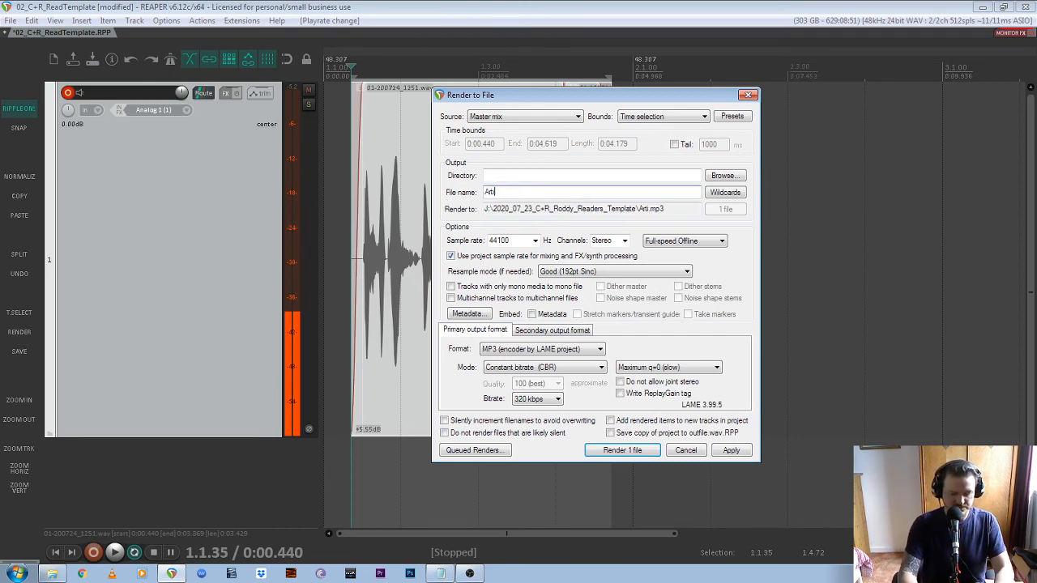
- Browse for the render output directory to the 2020_07_23 readers template project folder on the NEW CURRENT (J:) drive
{"action": "left_click", "coordinate": [722, 177]}
{"action": "left_click", "coordinate": [625, 192]}
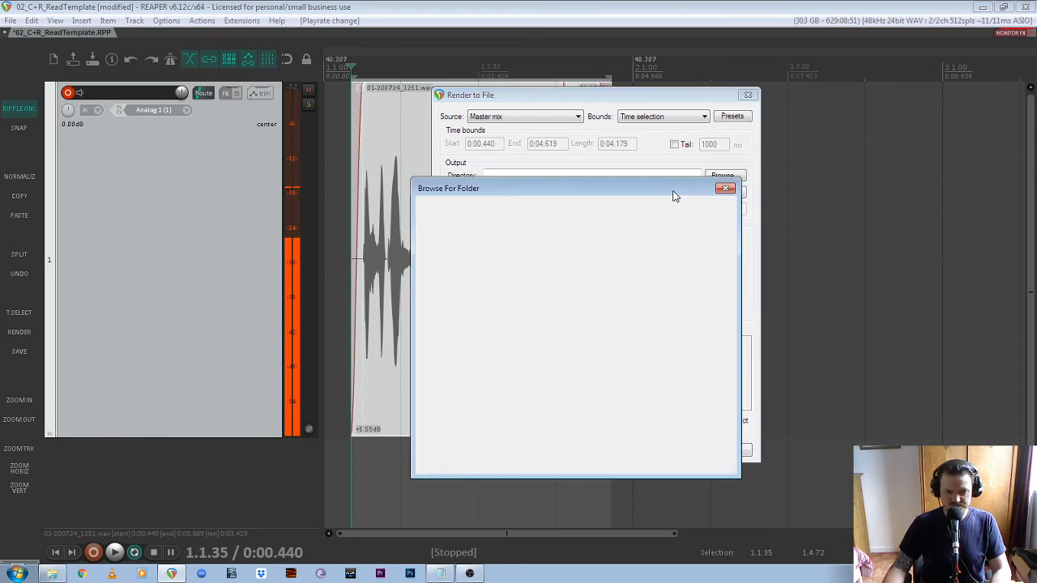
{"action": "double_click", "coordinate": [469, 295]}
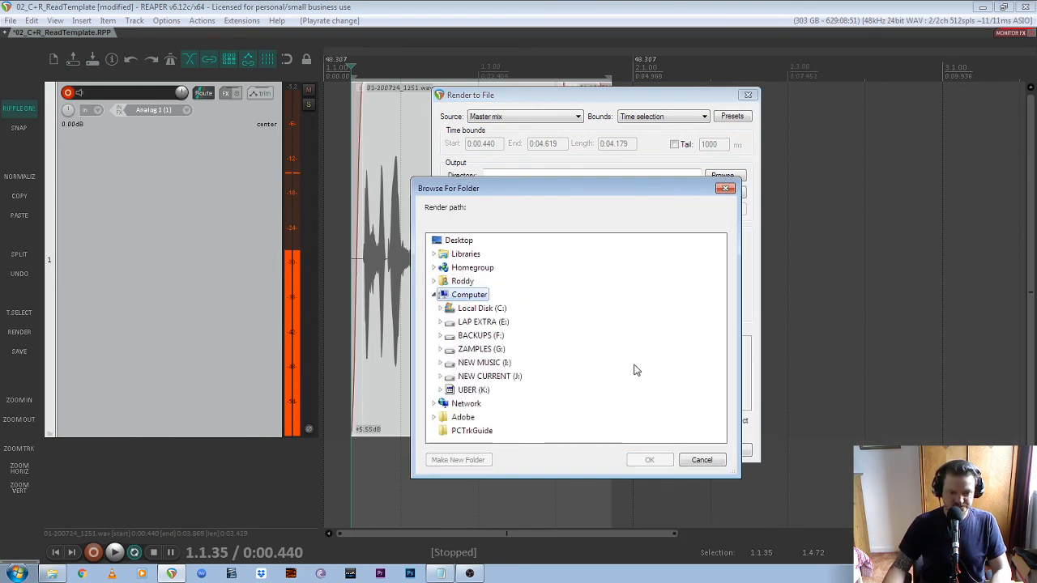
{"action": "double_click", "coordinate": [490, 376]}
{"action": "left_click_drag", "start_coordinate": [725, 358], "coordinate": [725, 411]}
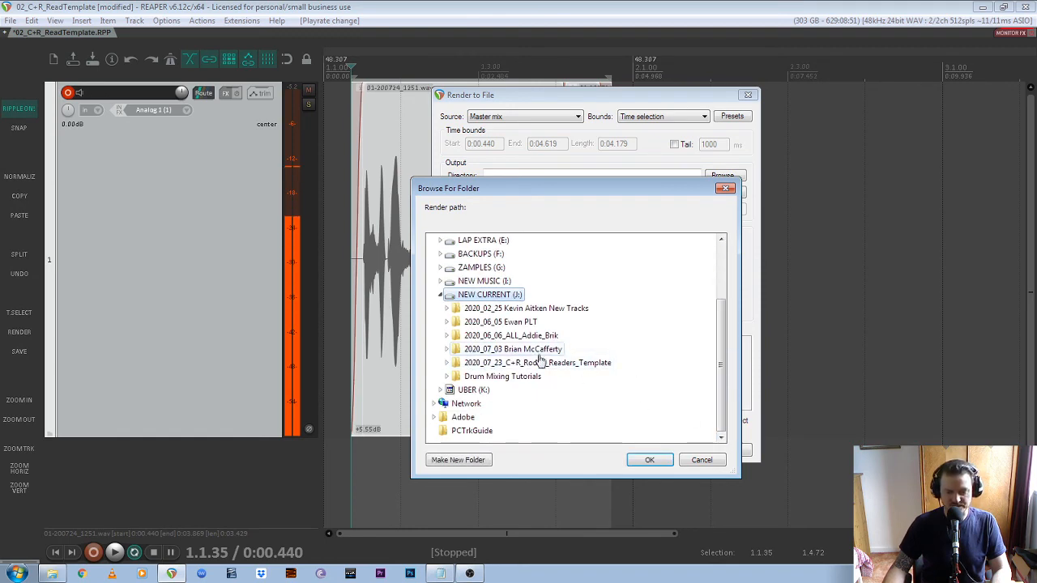
{"action": "double_click", "coordinate": [599, 363]}
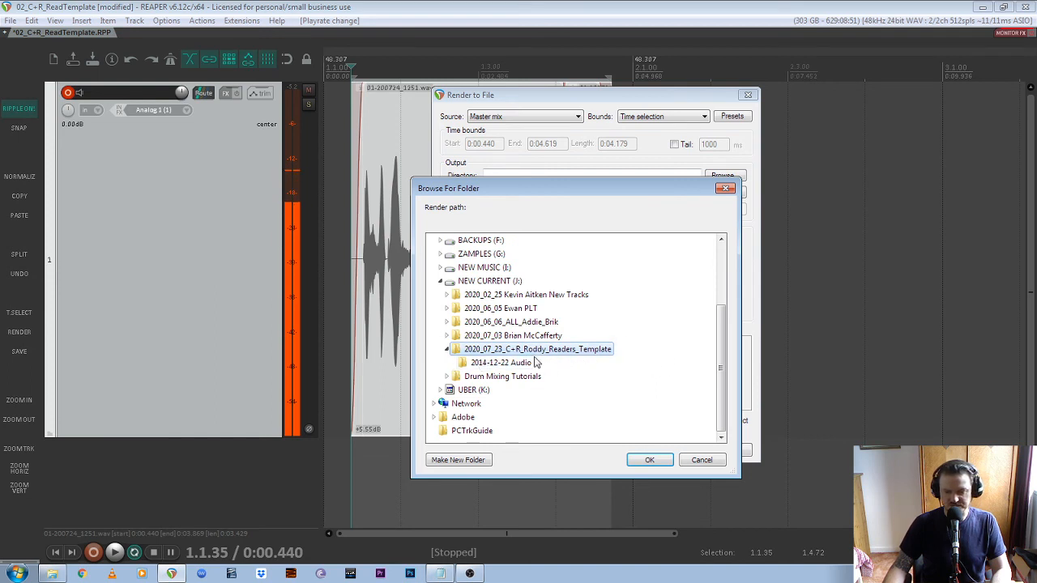
- Create a subfolder named Articles in the project folder and use it as the render directory
{"action": "left_click", "coordinate": [473, 461]}
{"action": "type", "text": "A"}
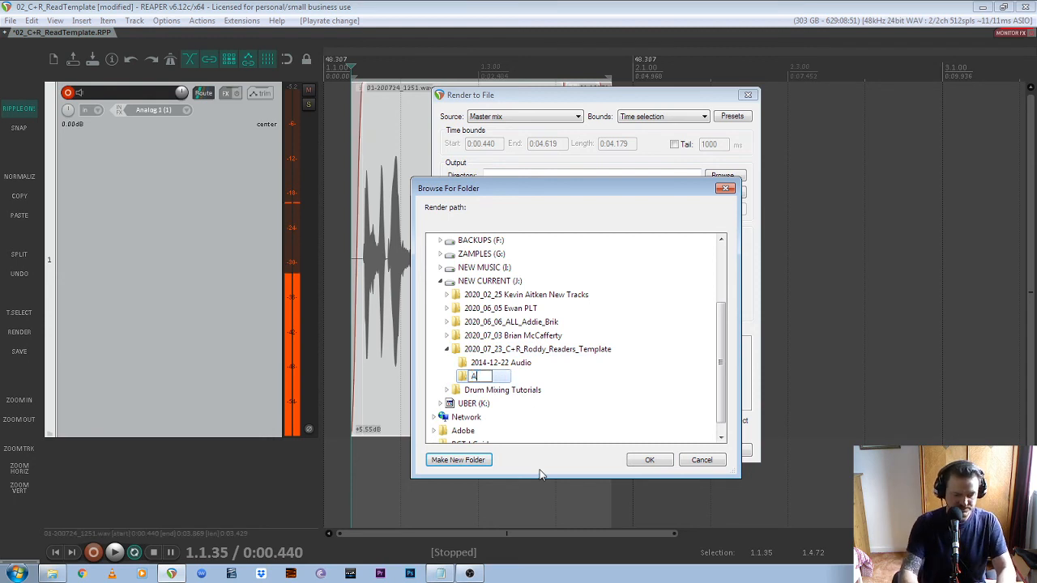
{"action": "type", "text": "rticles"}
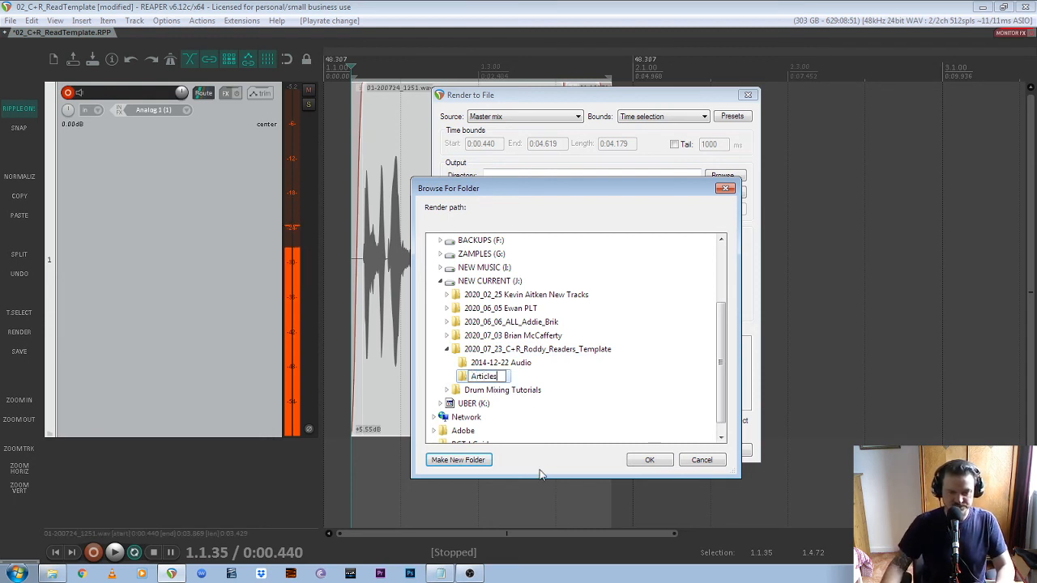
{"action": "key", "text": "Return"}
{"action": "left_click", "coordinate": [650, 459]}
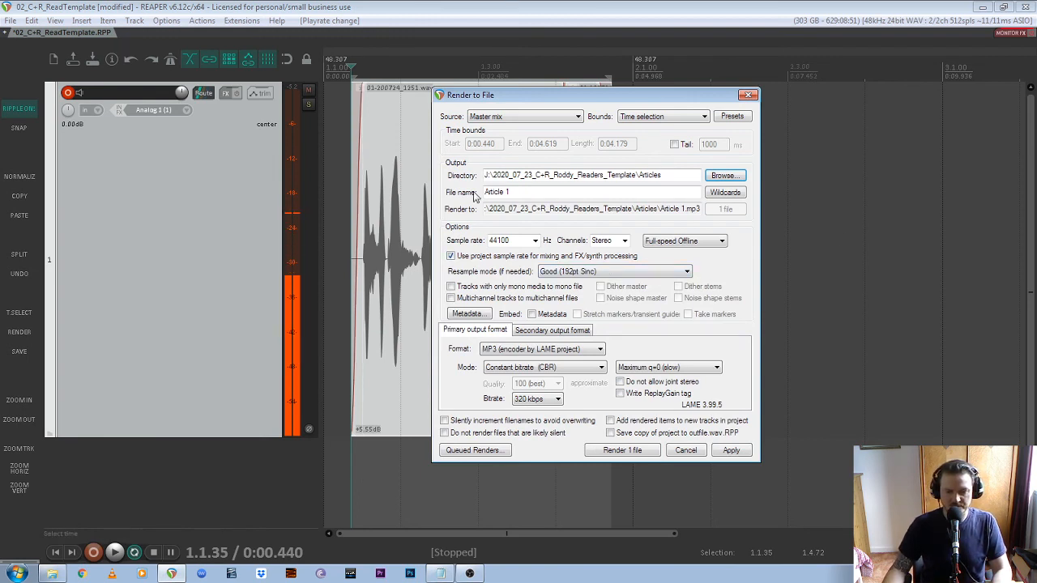
- Set the render sample rate to 44100 Hz and the channels to Mono
{"action": "left_click", "coordinate": [535, 241]}
{"action": "left_click", "coordinate": [514, 297]}
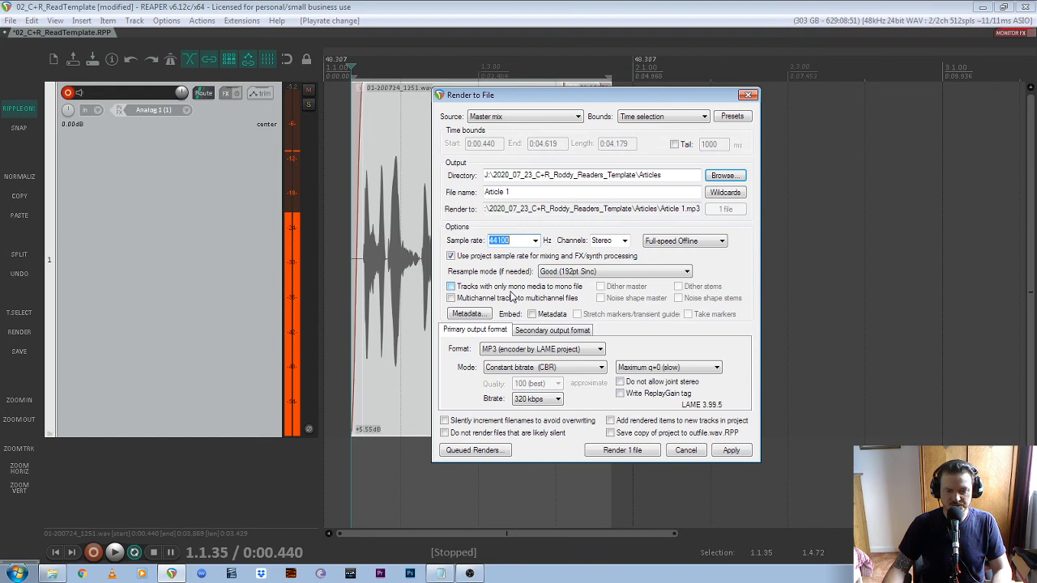
{"action": "left_click", "coordinate": [624, 241]}
{"action": "left_click", "coordinate": [606, 251]}
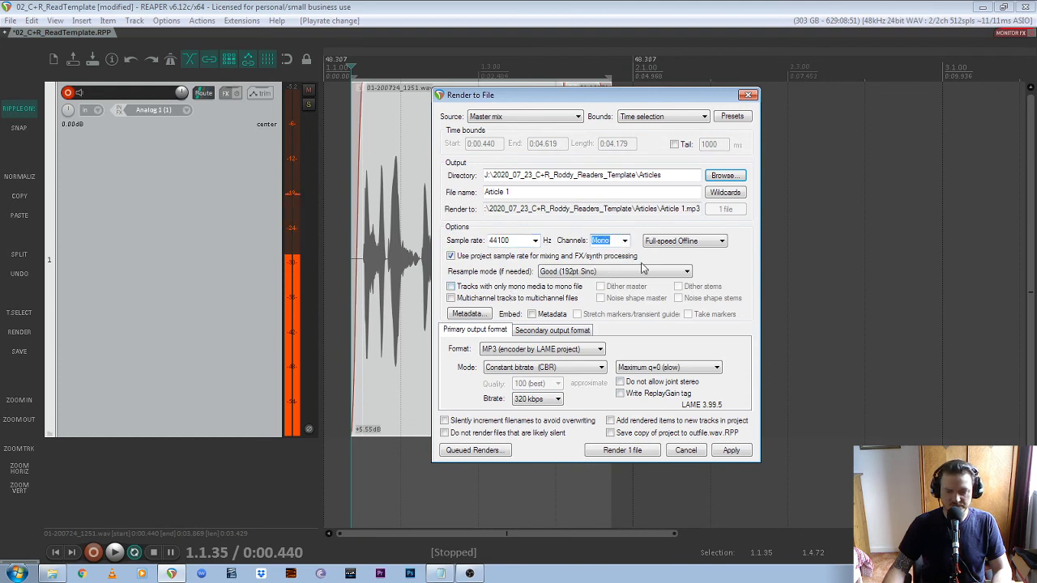
- Set the render speed to Full-speed Offline and the resample mode to Extreme HQ (768pt HQ Sinc)
{"action": "left_click", "coordinate": [721, 242]}
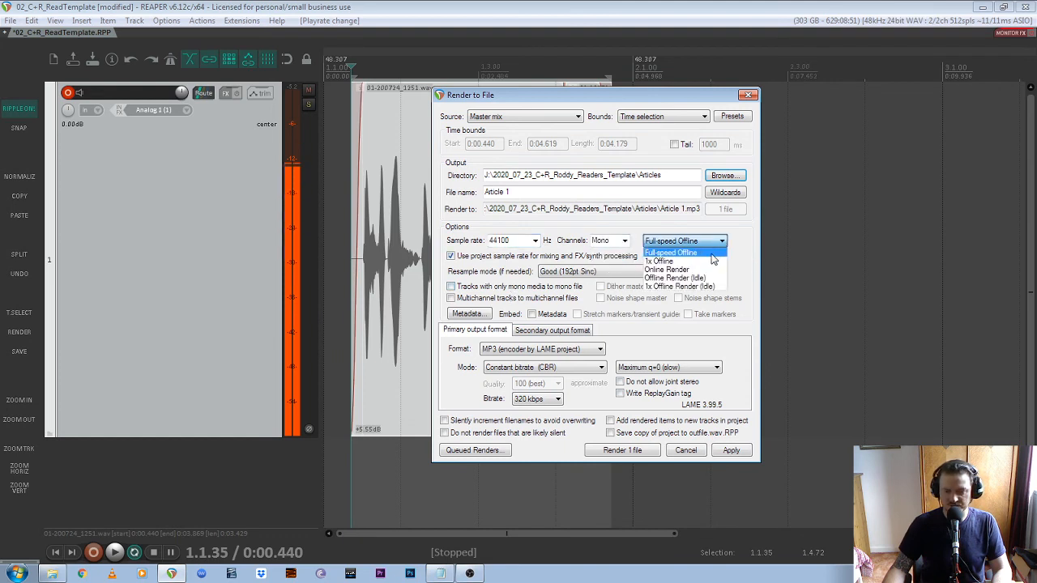
{"action": "left_click", "coordinate": [711, 253]}
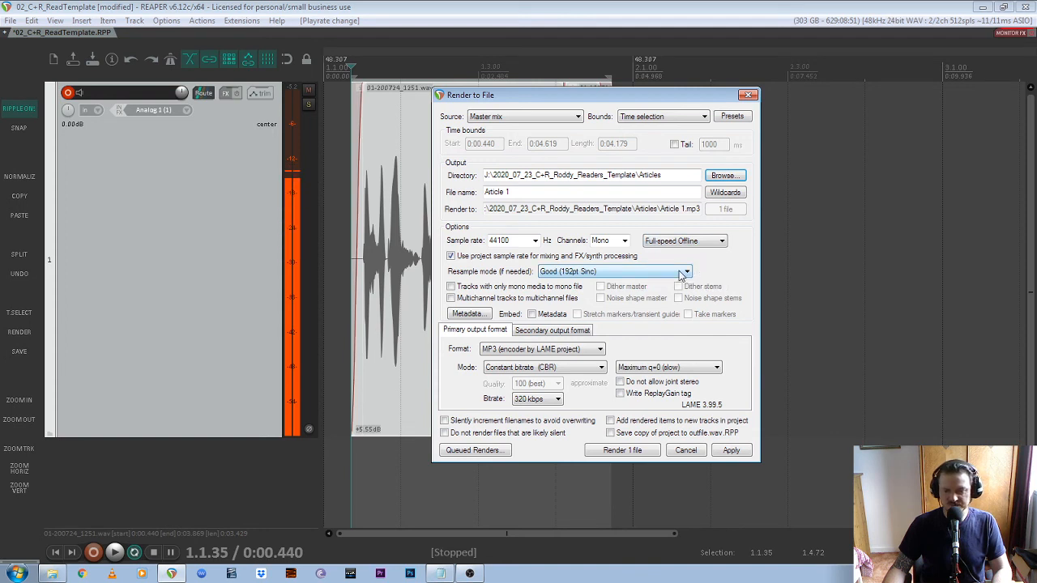
{"action": "left_click", "coordinate": [685, 273]}
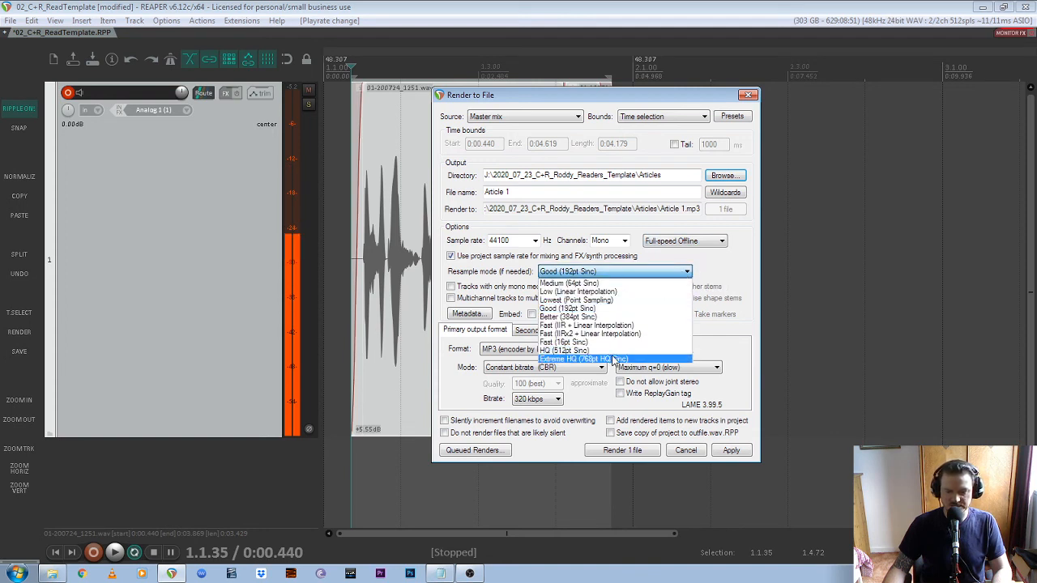
{"action": "left_click", "coordinate": [613, 359]}
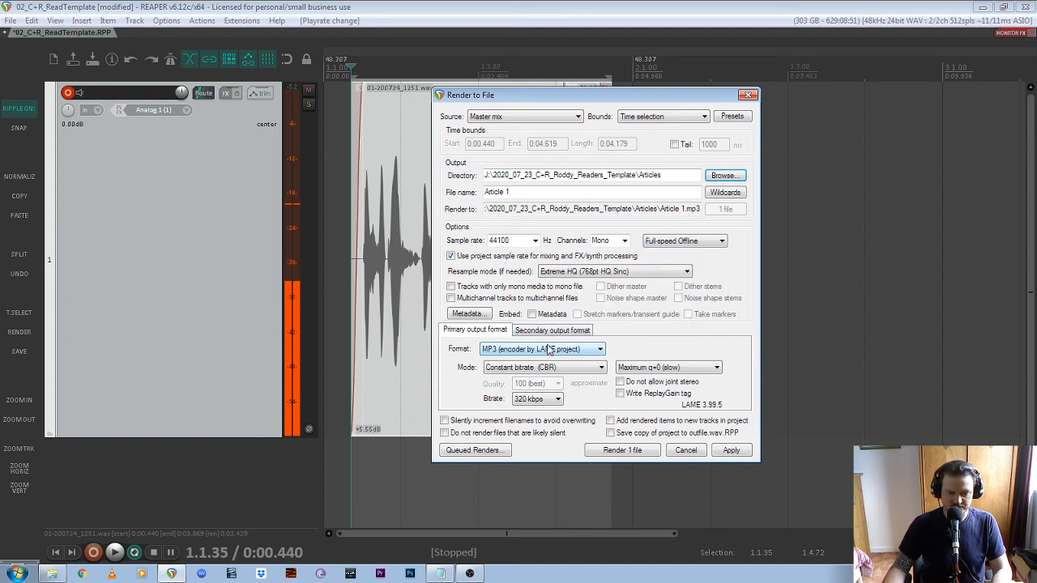
- Set the primary output format to MP3 (encoder by LAME project) with Constant bitrate (CBR) mode
{"action": "left_click", "coordinate": [599, 349]}
{"action": "left_click", "coordinate": [529, 403]}
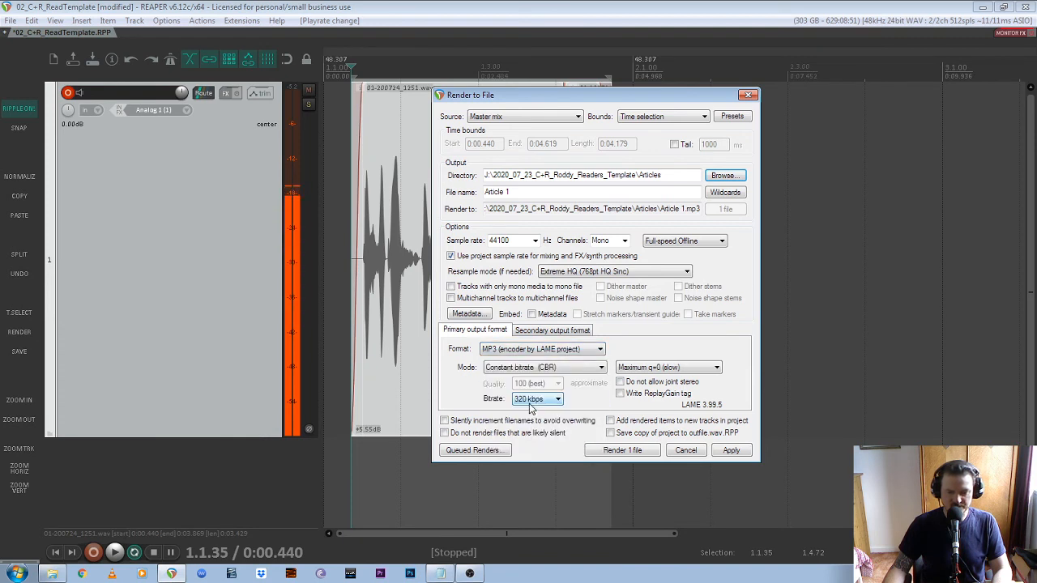
{"action": "left_click", "coordinate": [601, 368]}
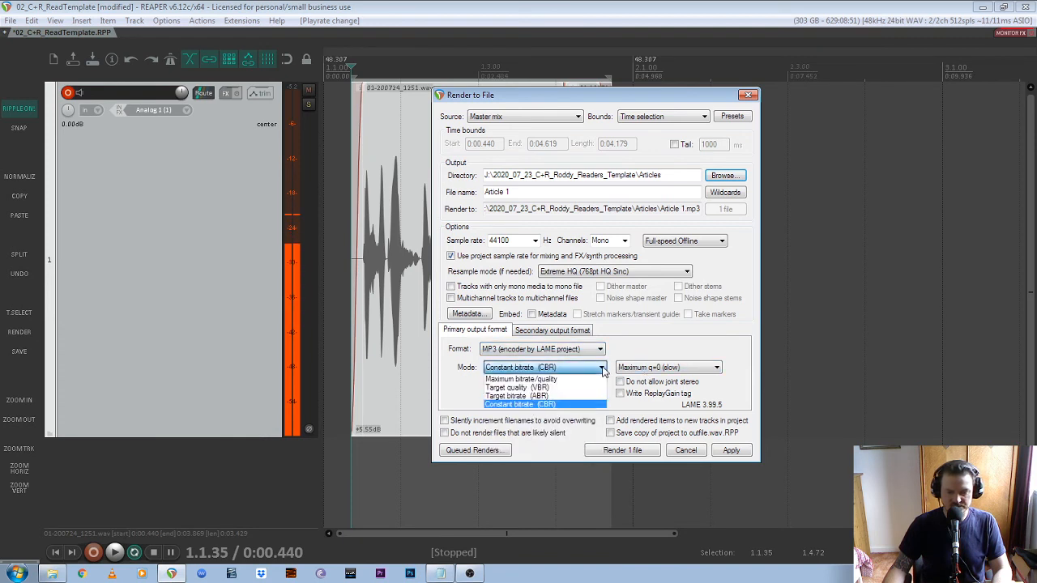
{"action": "left_click", "coordinate": [559, 405]}
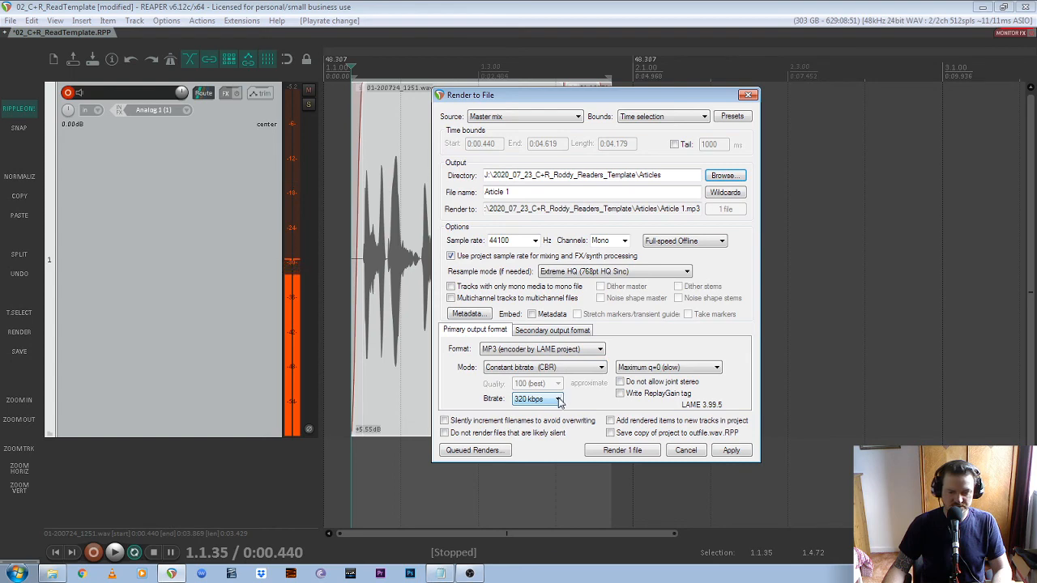
- Set the MP3 bitrate to 320 kbps and the encoding quality to Maximum q=0 (slow)
{"action": "left_click", "coordinate": [559, 400]}
{"action": "left_click", "coordinate": [538, 548]}
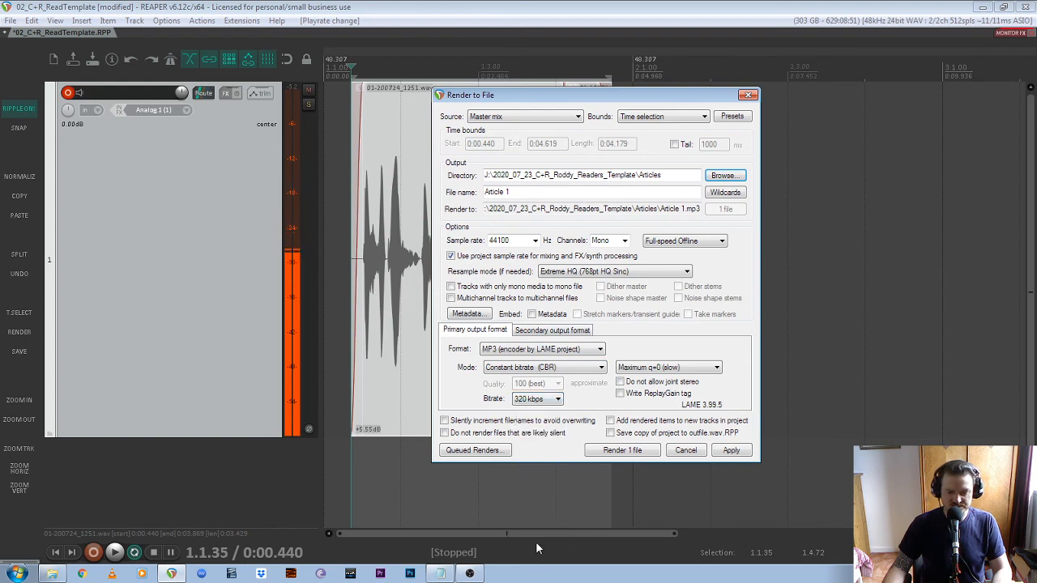
{"action": "left_click", "coordinate": [718, 369]}
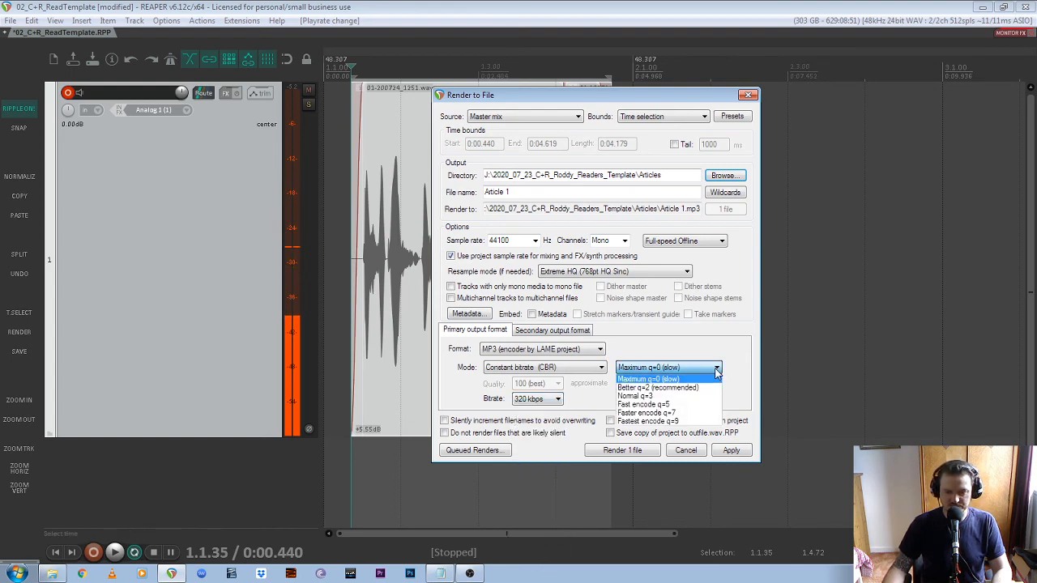
{"action": "left_click", "coordinate": [676, 380]}
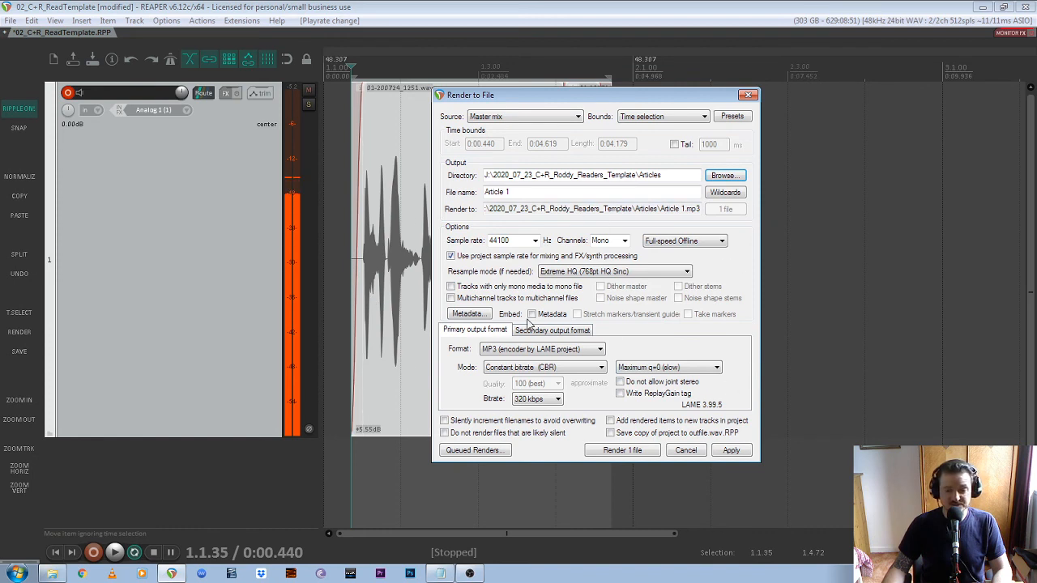
- Save all render settings as a preset named 001_C+R_Articles and close the render dialog without rendering
{"action": "left_click", "coordinate": [733, 118]}
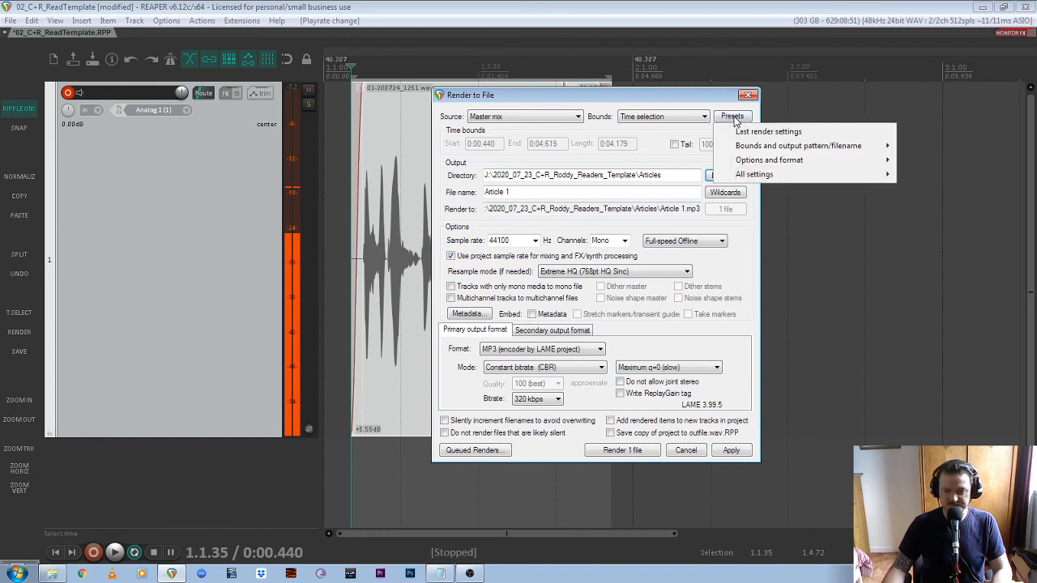
{"action": "mouse_move", "coordinate": [850, 174]}
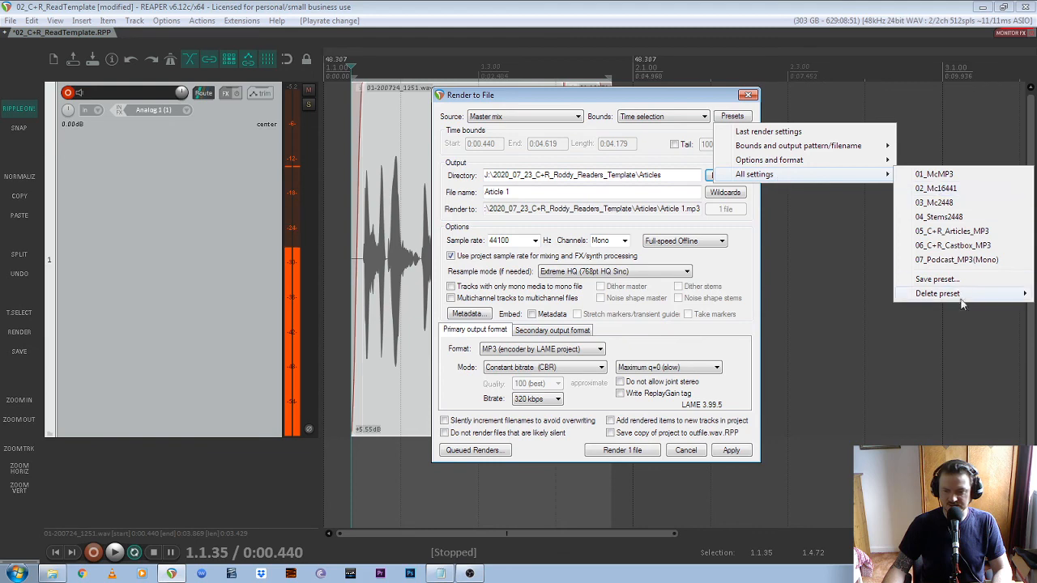
{"action": "left_click", "coordinate": [936, 279]}
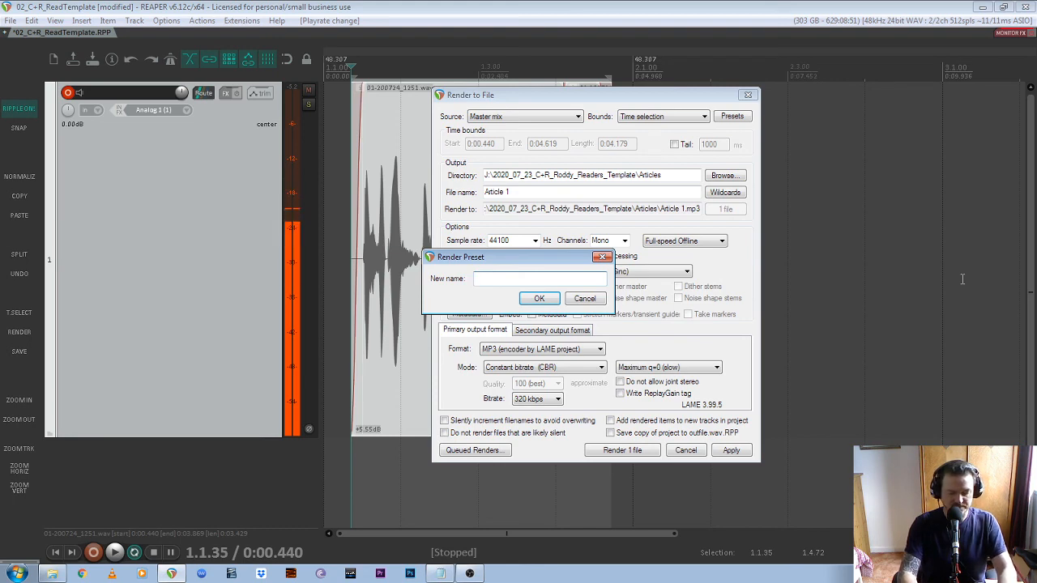
{"action": "type", "text": "001"}
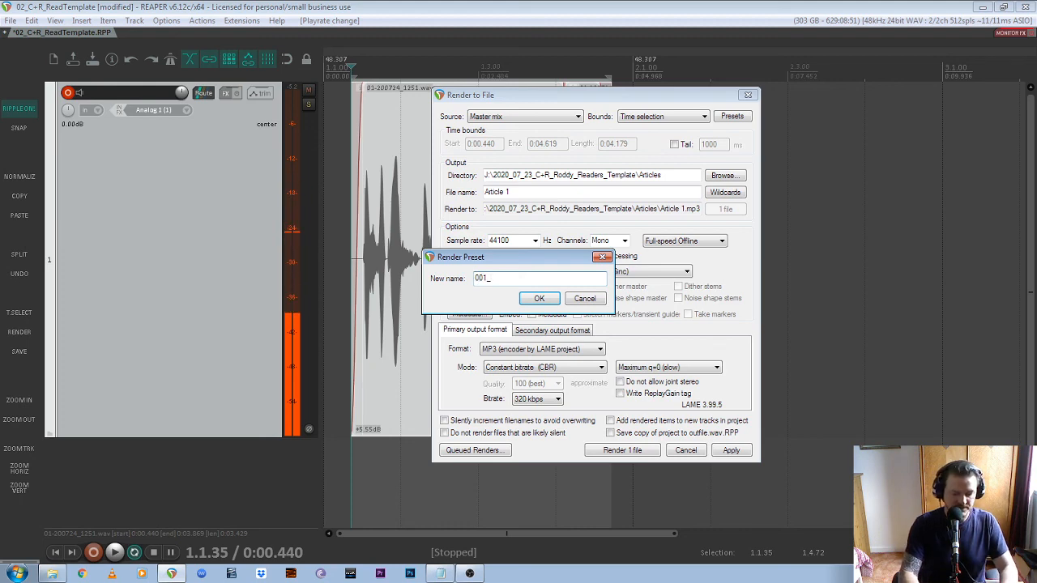
{"action": "type", "text": "_C+R"}
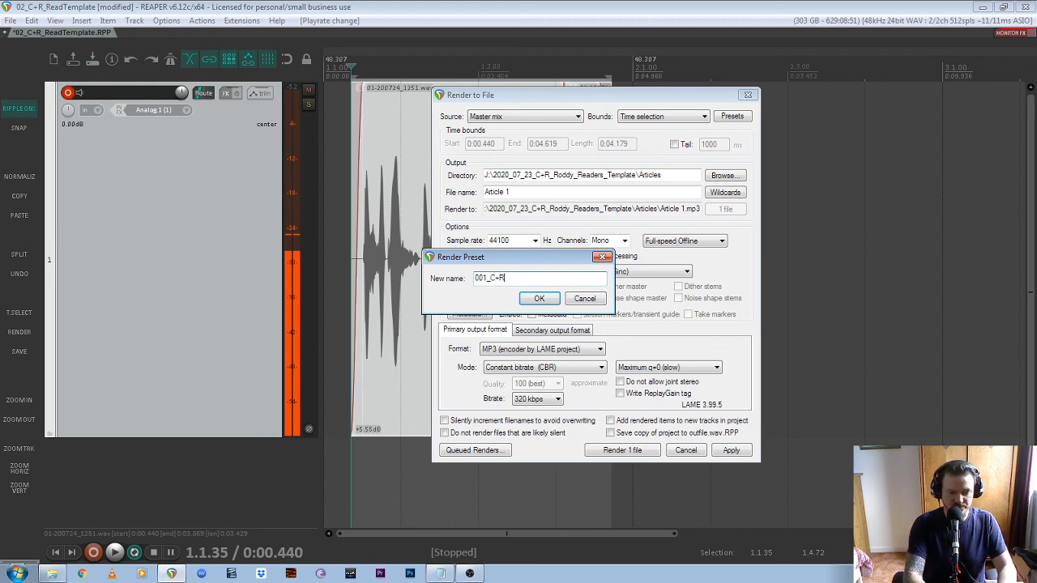
{"action": "type", "text": "_Articles"}
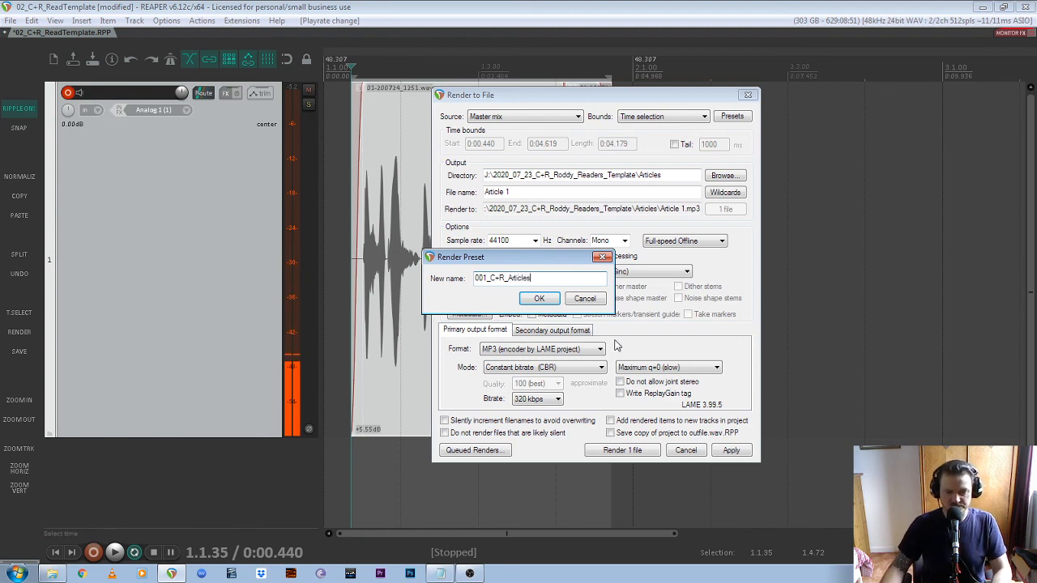
{"action": "left_click", "coordinate": [539, 298]}
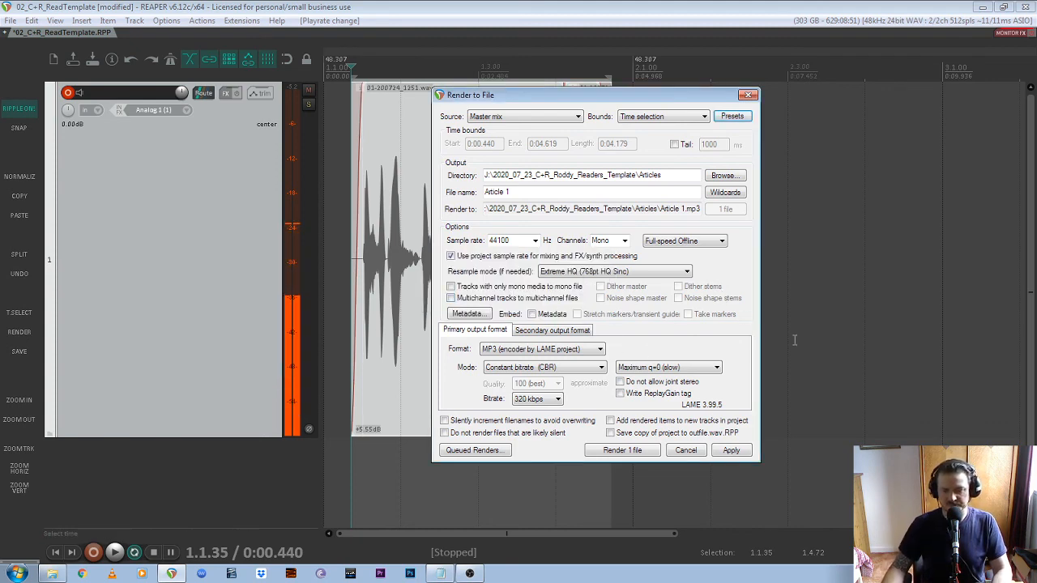
{"action": "left_click", "coordinate": [686, 451]}
- Select both audio items on track 1 and set the time selection to their extent
{"action": "left_click", "coordinate": [805, 259]}
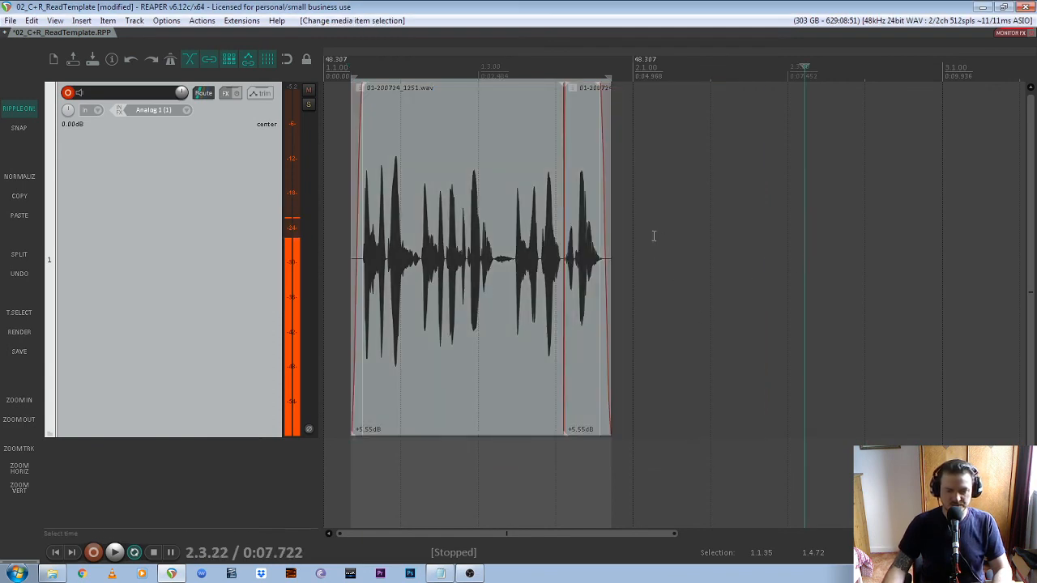
{"action": "left_click_drag", "start_coordinate": [677, 245], "coordinate": [572, 255]}
{"action": "left_click_drag", "start_coordinate": [661, 269], "coordinate": [329, 311]}
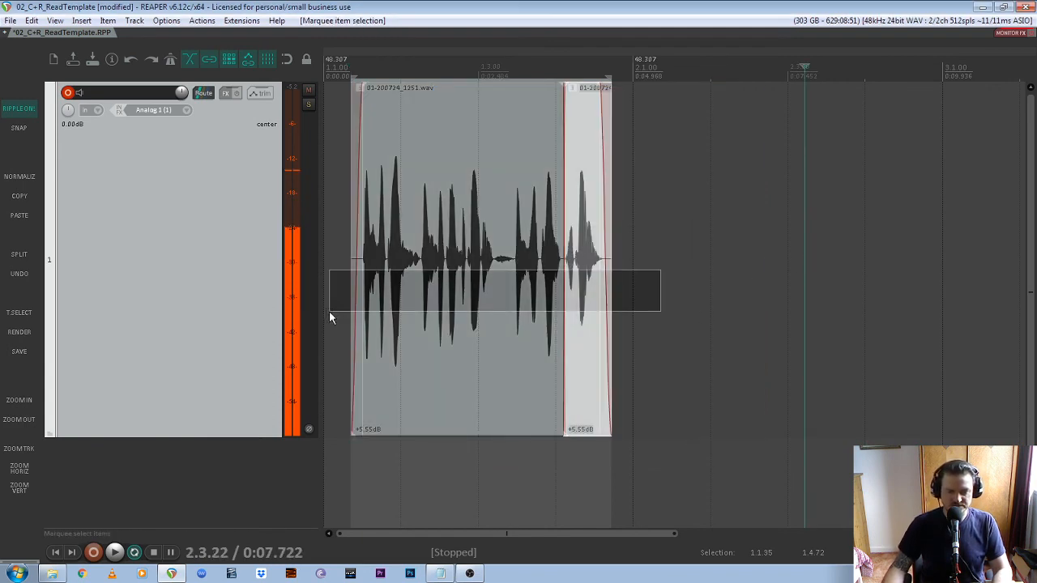
{"action": "left_click_drag", "start_coordinate": [735, 274], "coordinate": [343, 350]}
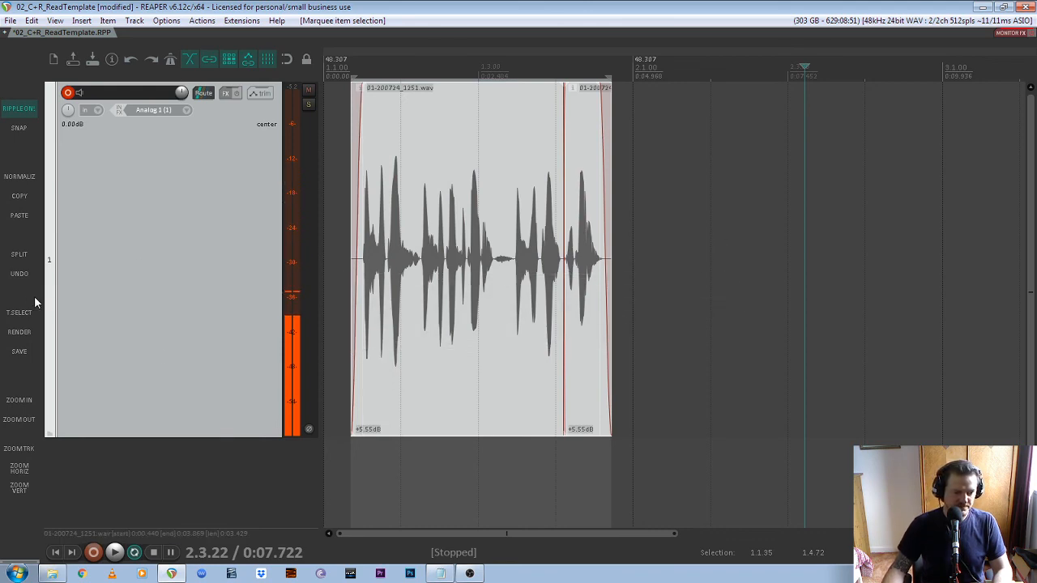
{"action": "left_click", "coordinate": [16, 316]}
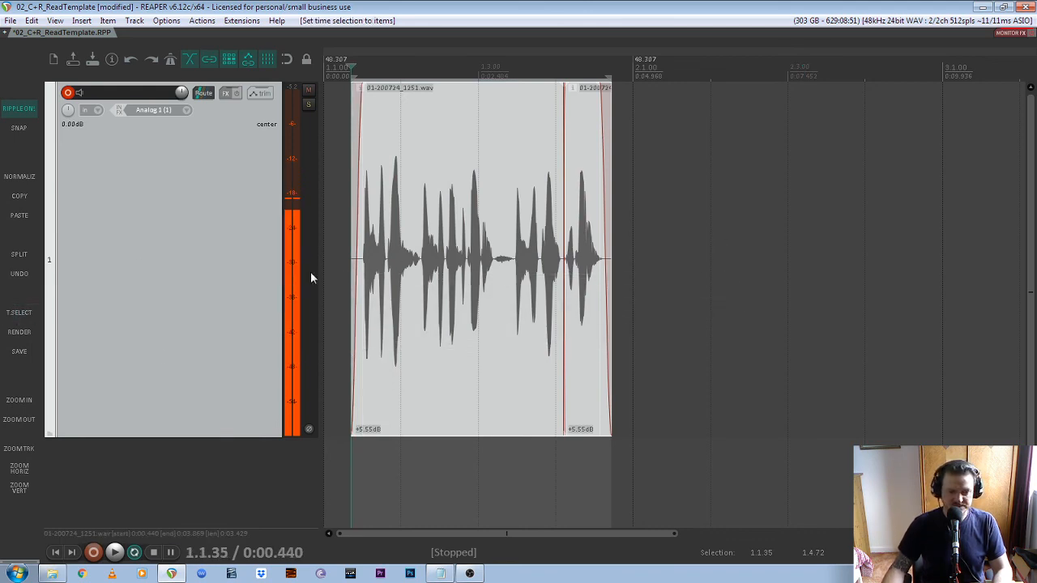
- Reopen the render settings and load the all-settings preset 001_C+R_Articles
{"action": "left_click", "coordinate": [22, 336]}
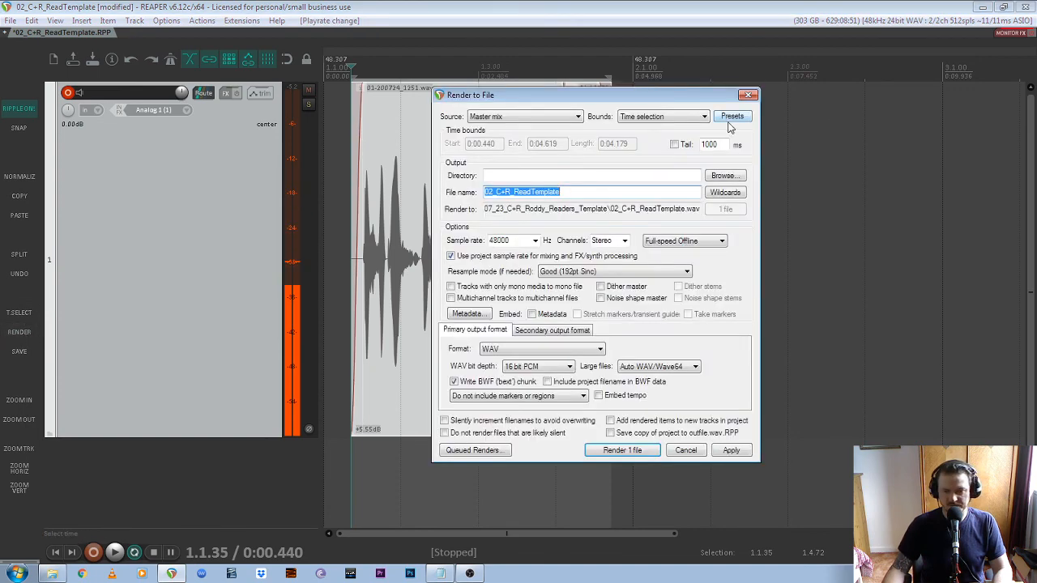
{"action": "left_click", "coordinate": [731, 118]}
{"action": "mouse_move", "coordinate": [773, 175]}
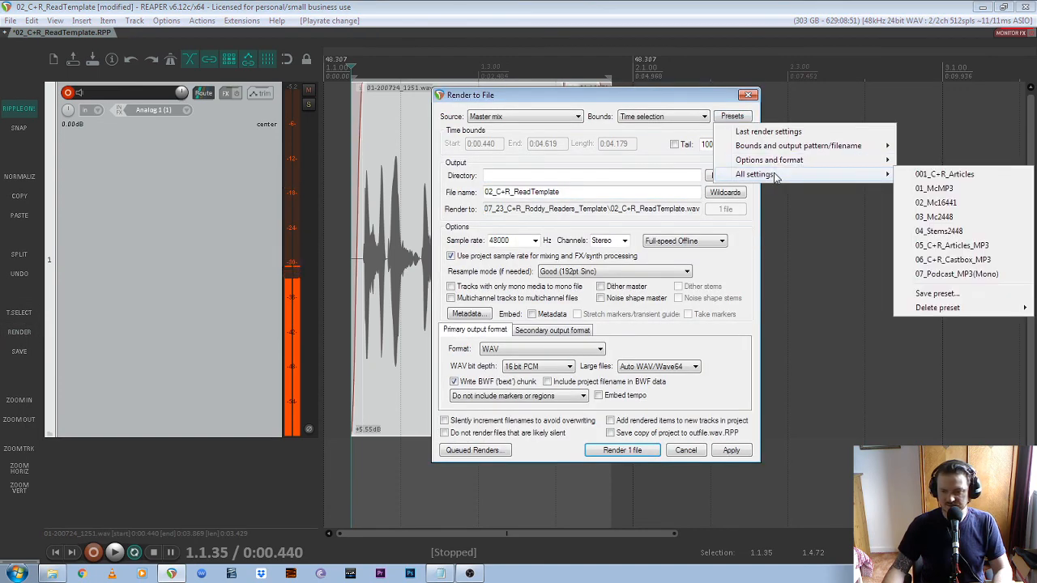
{"action": "left_click", "coordinate": [969, 175]}
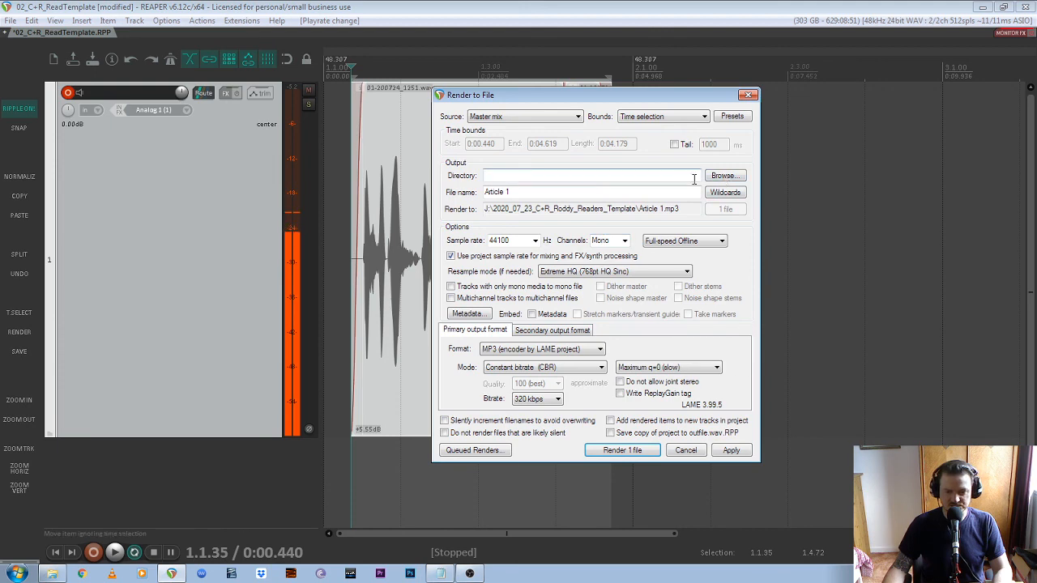
- Set the render directory to the Articles folder in 2020_07_23_C+R_Roddy_Readers_Template on drive J and render Article 1 as MP3
{"action": "left_click", "coordinate": [725, 177]}
{"action": "left_click", "coordinate": [666, 192]}
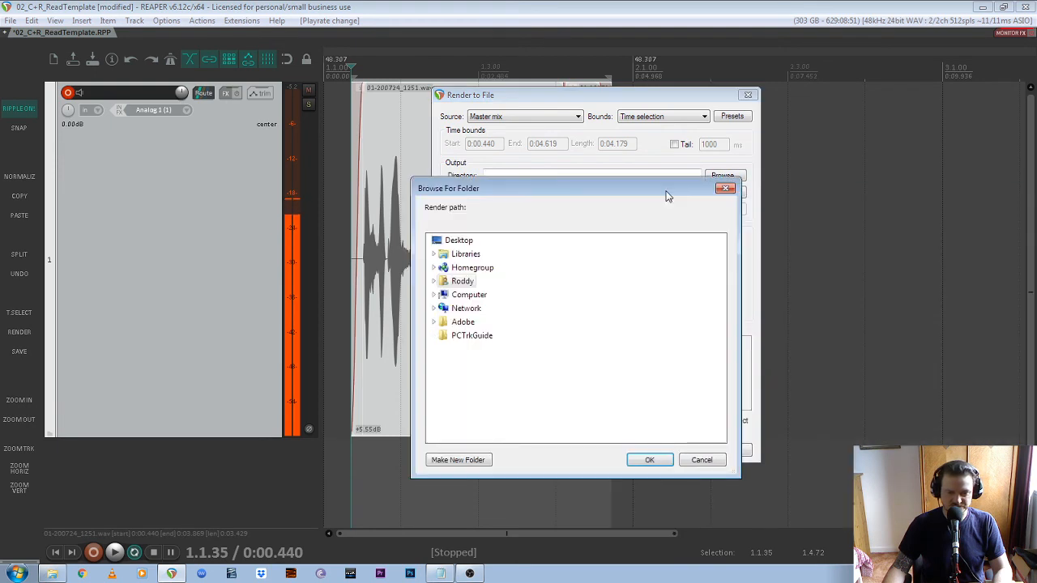
{"action": "double_click", "coordinate": [444, 295]}
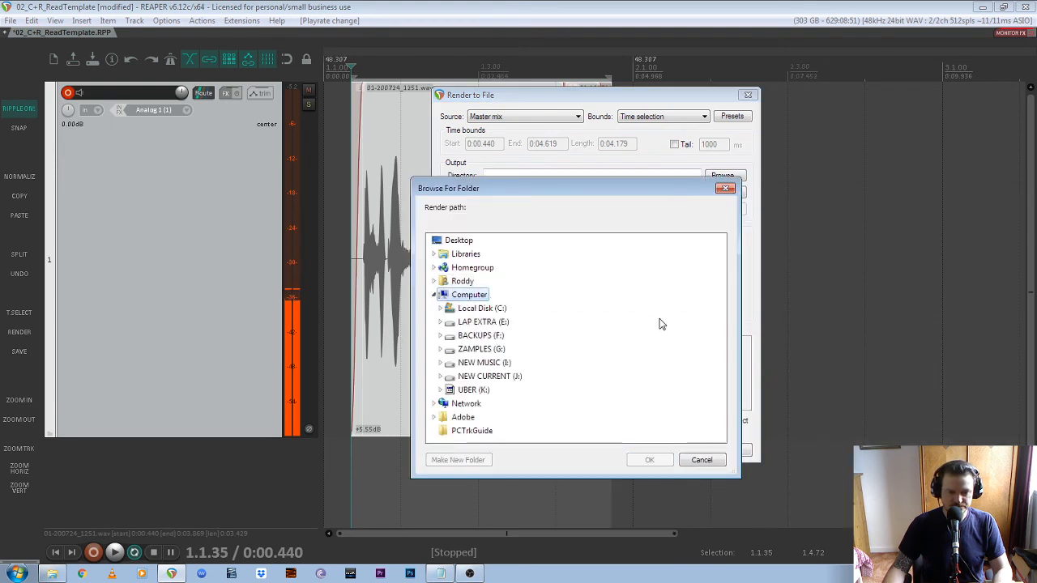
{"action": "double_click", "coordinate": [478, 376]}
{"action": "double_click", "coordinate": [564, 364]}
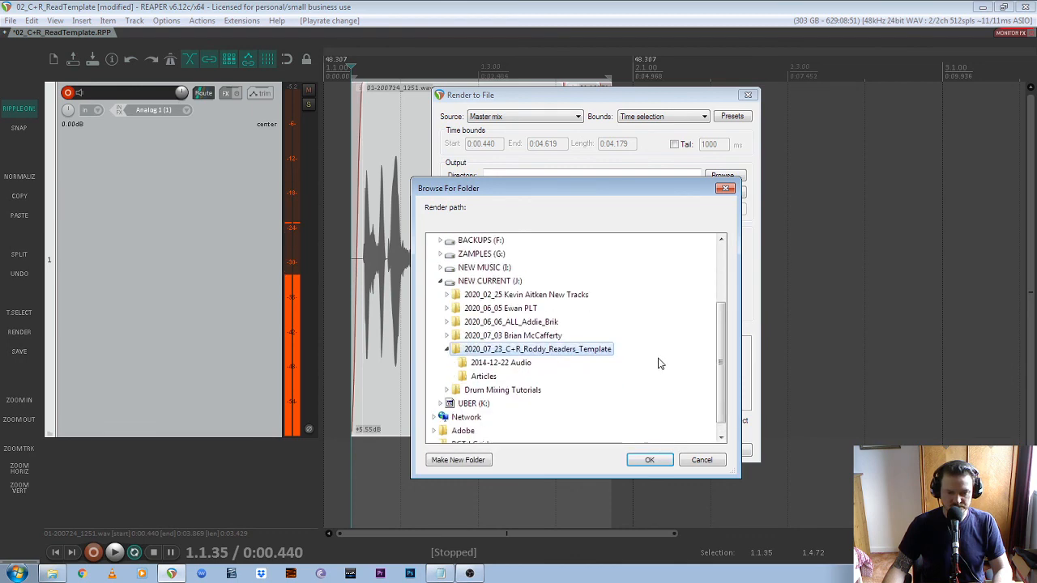
{"action": "left_click", "coordinate": [483, 362]}
{"action": "left_click", "coordinate": [649, 460]}
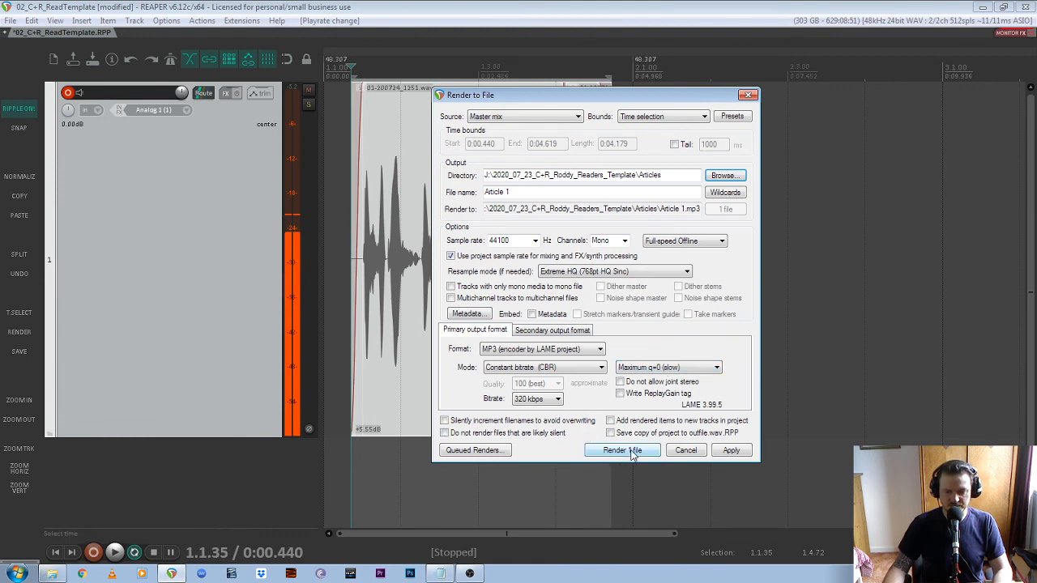
{"action": "left_click", "coordinate": [623, 450]}
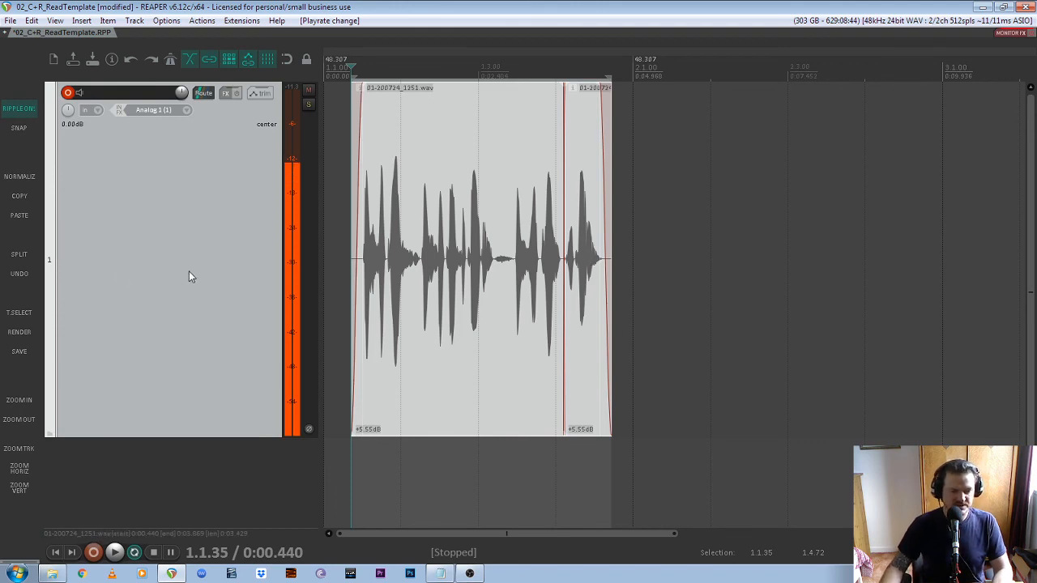
- Save the project as 03_C+R_ReadTemplate.RPP in the project folder
{"action": "left_click", "coordinate": [19, 351]}
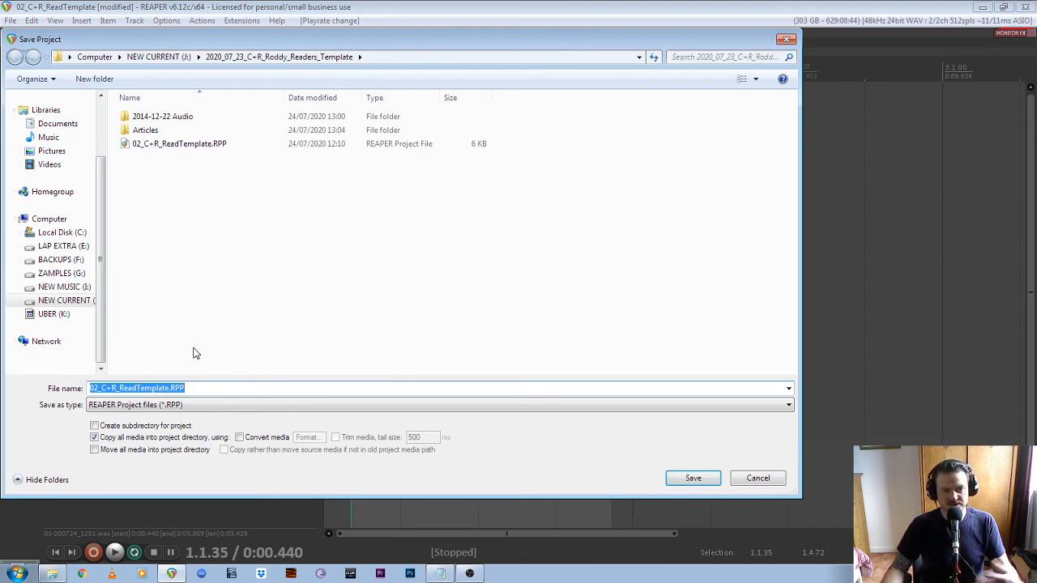
{"action": "left_click", "coordinate": [97, 388]}
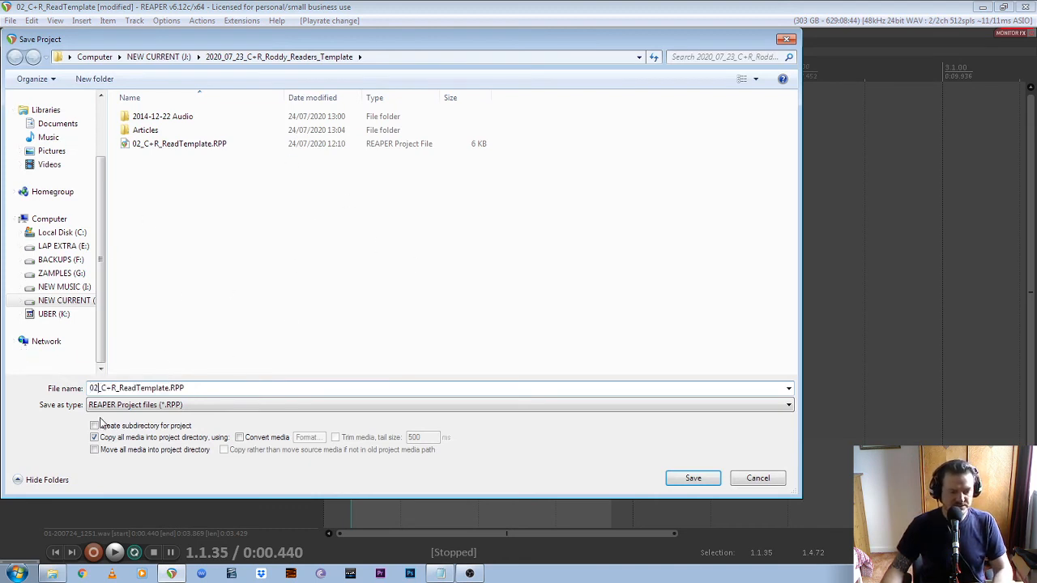
{"action": "key", "text": "BackSpace"}
{"action": "type", "text": "3"}
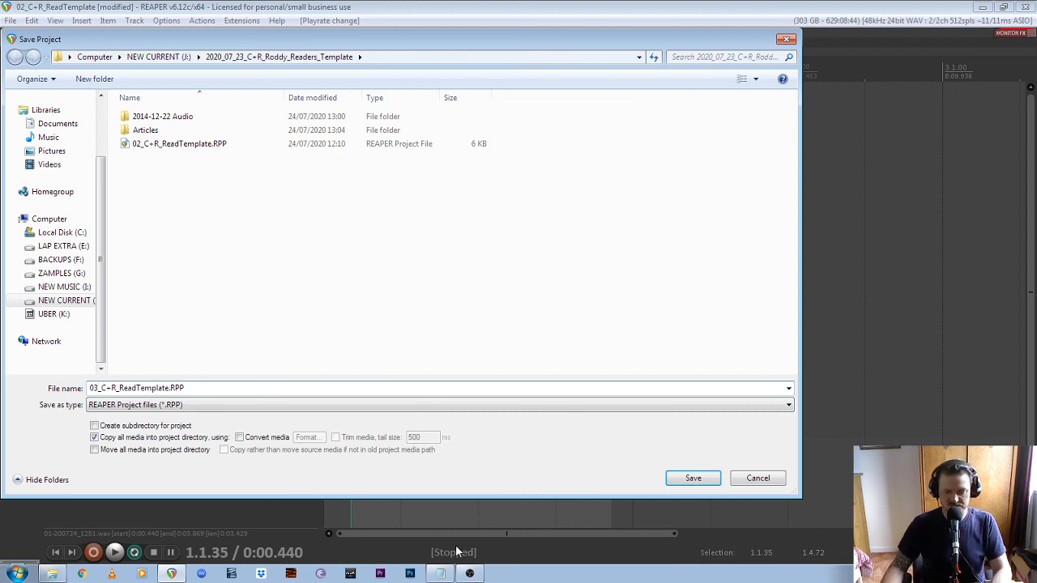
{"action": "left_click", "coordinate": [700, 479]}
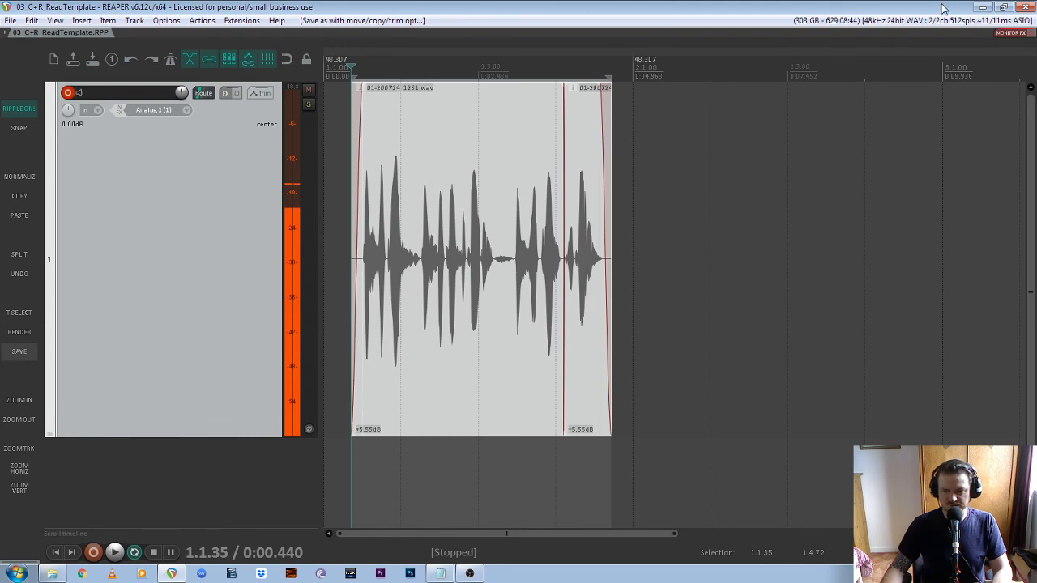
- Minimize REAPER and open the Articles folder inside 2020_07_23_C+R_Roddy_Readers_Template on drive J in Windows Explorer
{"action": "left_click", "coordinate": [983, 7]}
{"action": "left_click", "coordinate": [305, 412]}
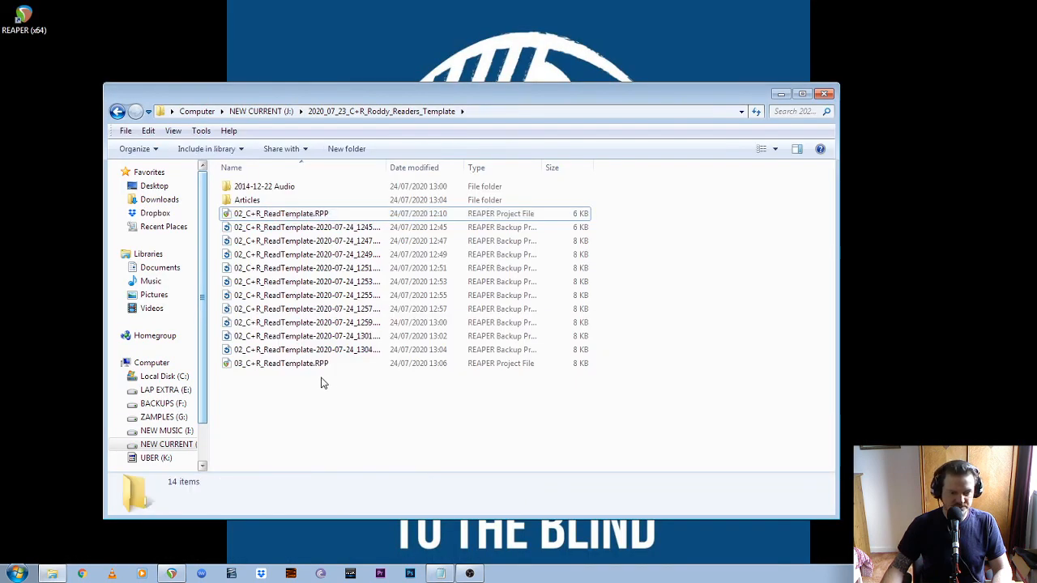
{"action": "key", "text": "BackSpace"}
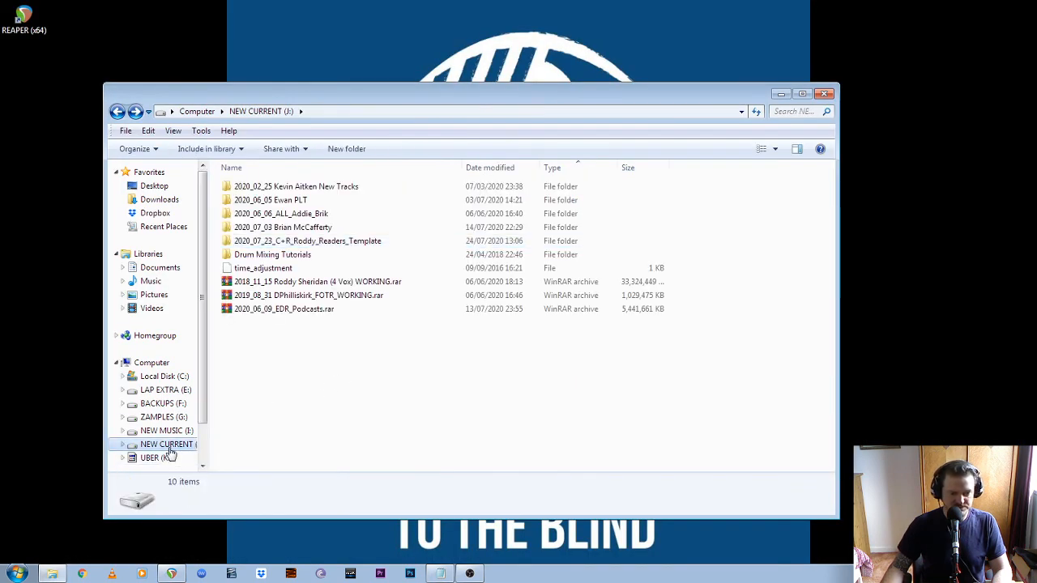
{"action": "double_click", "coordinate": [328, 244]}
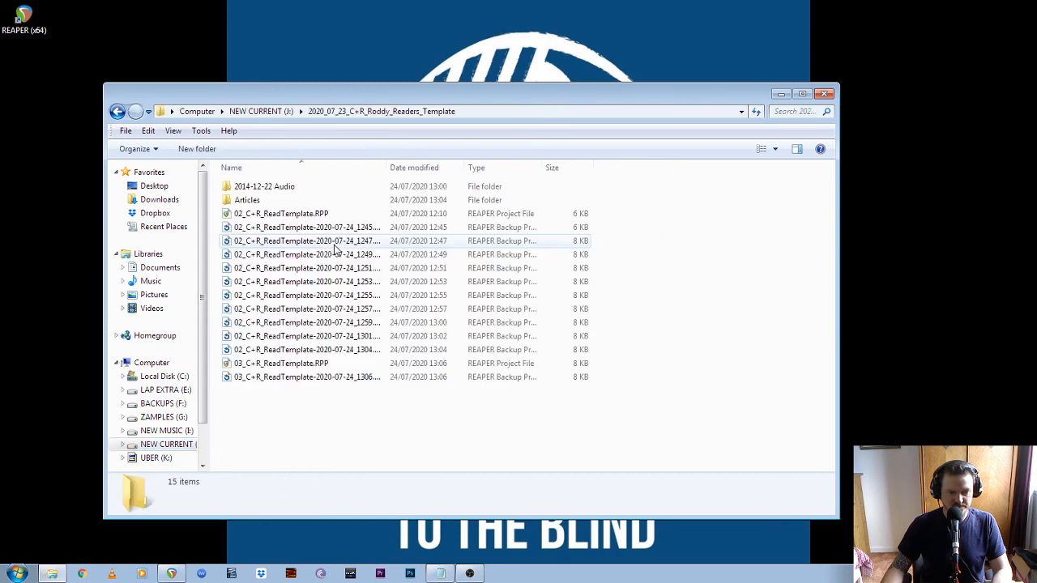
{"action": "double_click", "coordinate": [318, 203]}
- Widen the file list's Name column, play Article 1.mp3 to check the render, and close the media player
{"action": "left_click", "coordinate": [303, 187]}
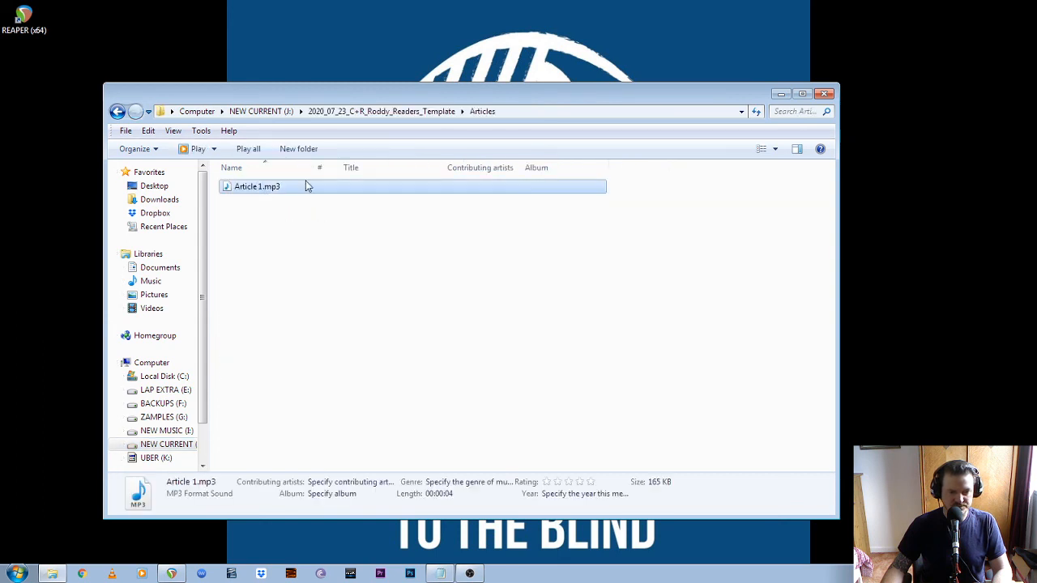
{"action": "left_click_drag", "start_coordinate": [314, 167], "coordinate": [431, 171]}
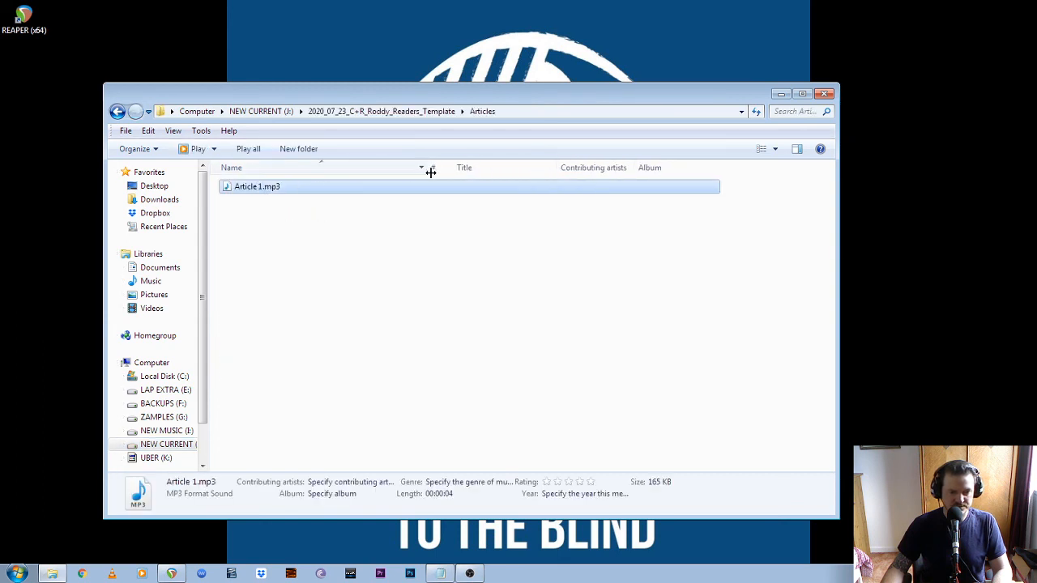
{"action": "double_click", "coordinate": [257, 188]}
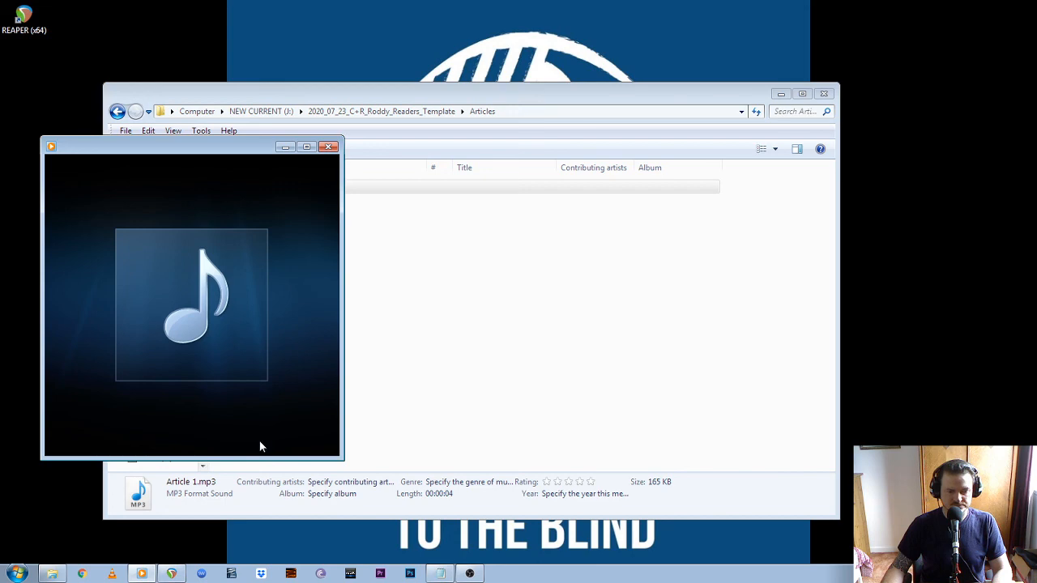
{"action": "left_click", "coordinate": [329, 148]}
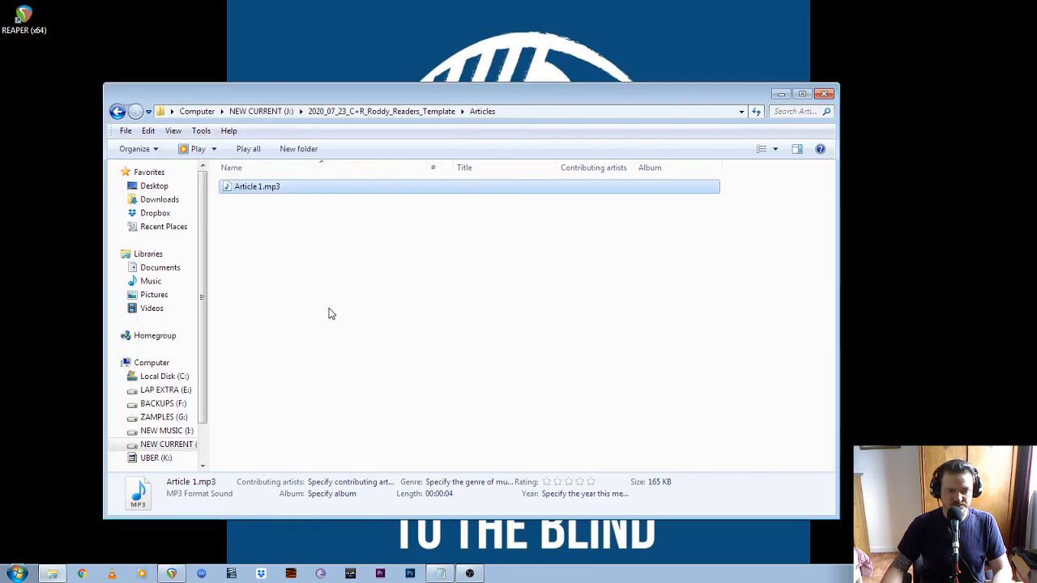